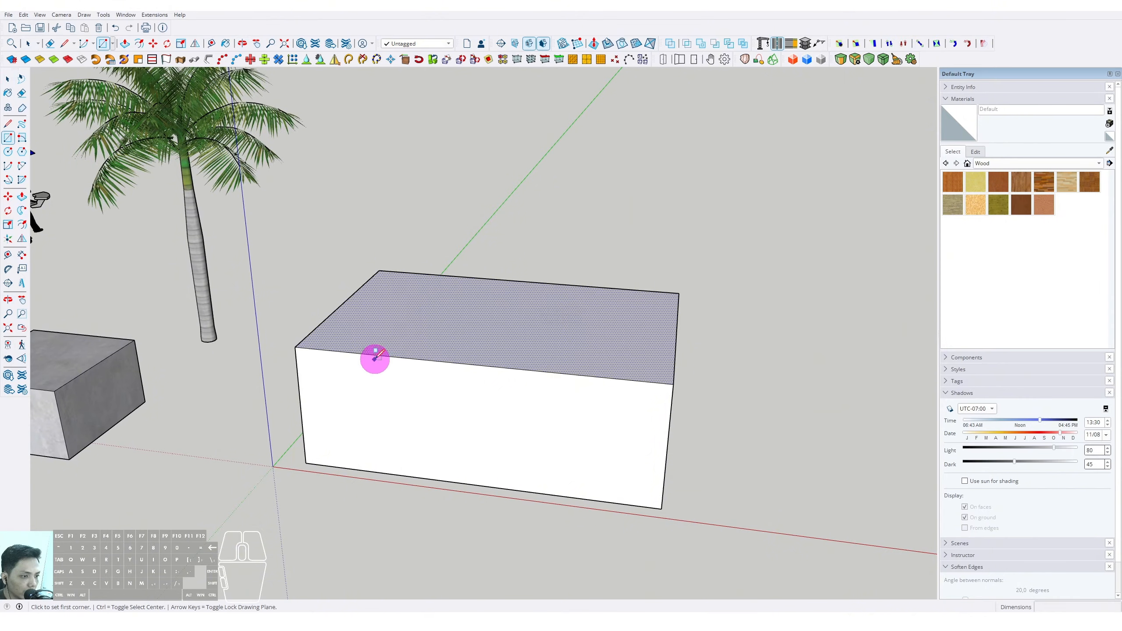
Draw a rectangle about 2520 by 770 mm at the front face's upper edge and push it through the block to cut a channel.
{"action": "left_click", "coordinate": [396, 356]}
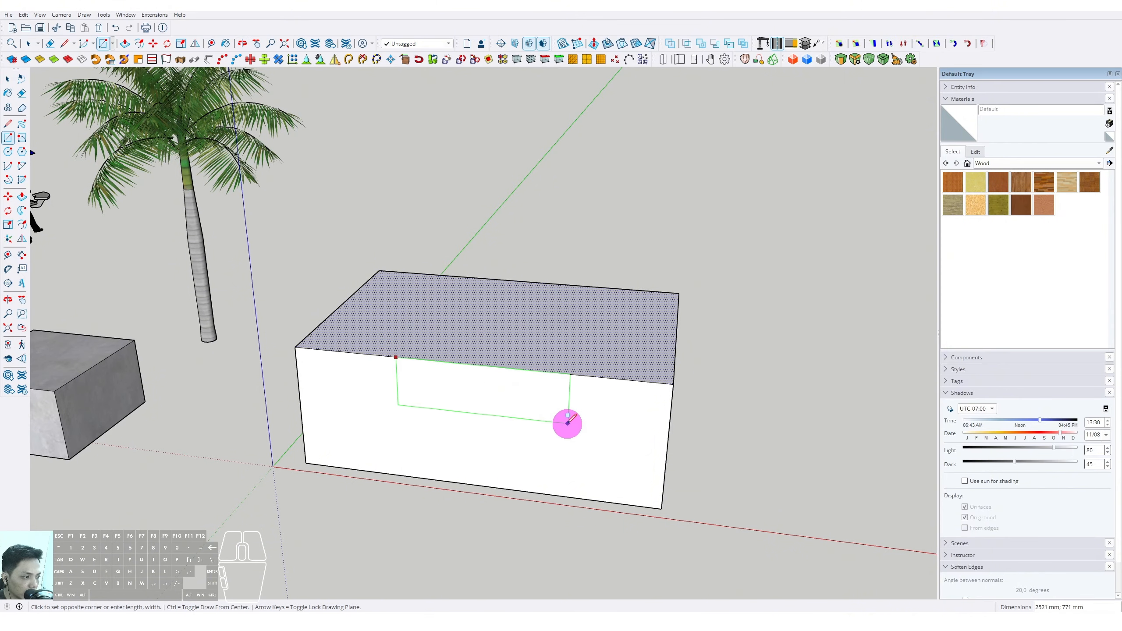
{"action": "middle_click_drag", "start_coordinate": [566, 421], "coordinate": [429, 393]}
{"action": "left_click", "coordinate": [559, 419]}
{"action": "key", "text": "p"}
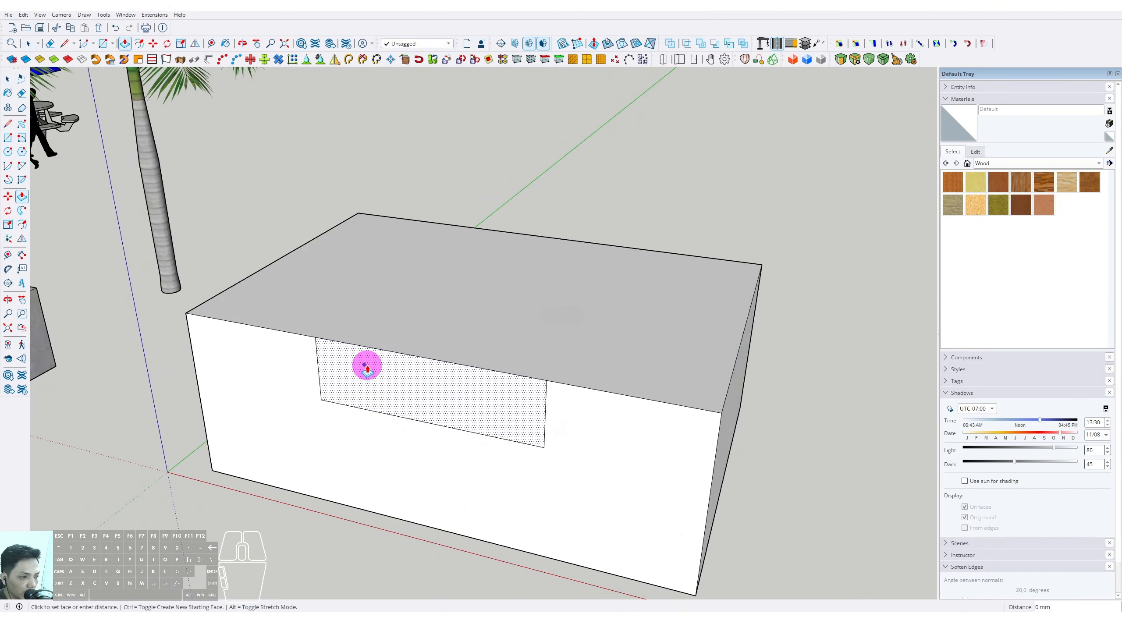
{"action": "left_click", "coordinate": [363, 364]}
{"action": "left_click", "coordinate": [583, 247]}
{"action": "key", "text": "space"}
{"action": "middle_click_drag", "start_coordinate": [581, 250], "coordinate": [380, 338]}
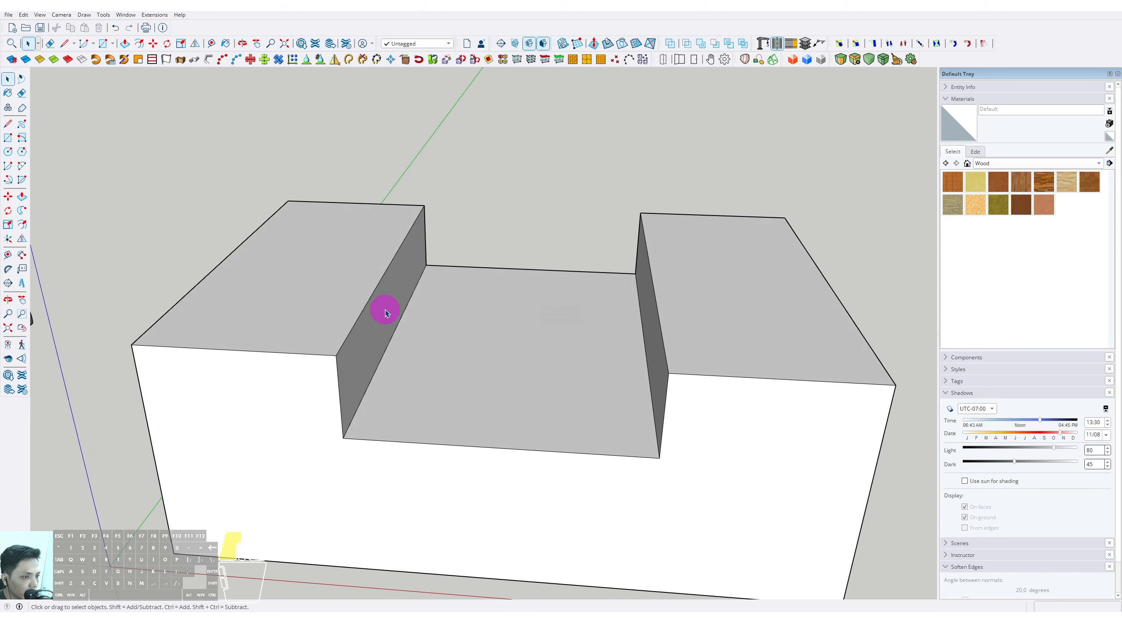
Select the entire notched block and make it a group.
{"action": "key", "text": "p"}
{"action": "middle_click_drag", "start_coordinate": [619, 329], "coordinate": [460, 303]}
{"action": "triple_click", "coordinate": [522, 328]}
{"action": "right_click", "coordinate": [521, 328]}
{"action": "left_click", "coordinate": [547, 398]}
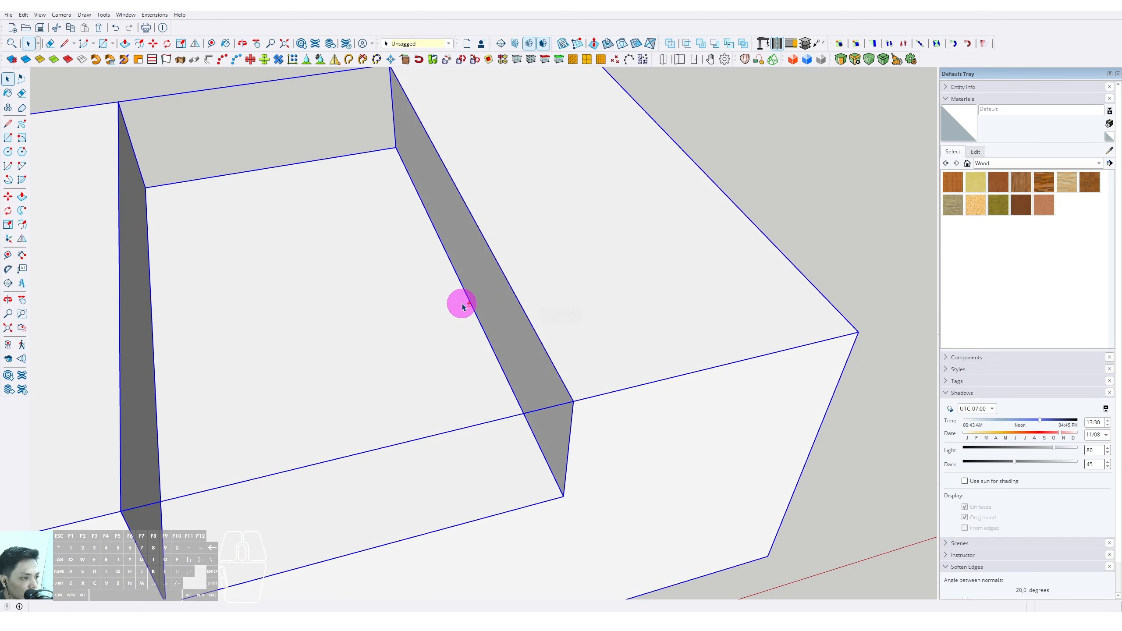
Draw a small circle on the channel floor close to the channel's side wall.
{"action": "scroll", "coordinate": [482, 397], "scroll_direction": "up", "scroll_amount": 3}
{"action": "scroll", "coordinate": [481, 397], "scroll_direction": "up", "scroll_amount": 2}
{"action": "key", "text": "c"}
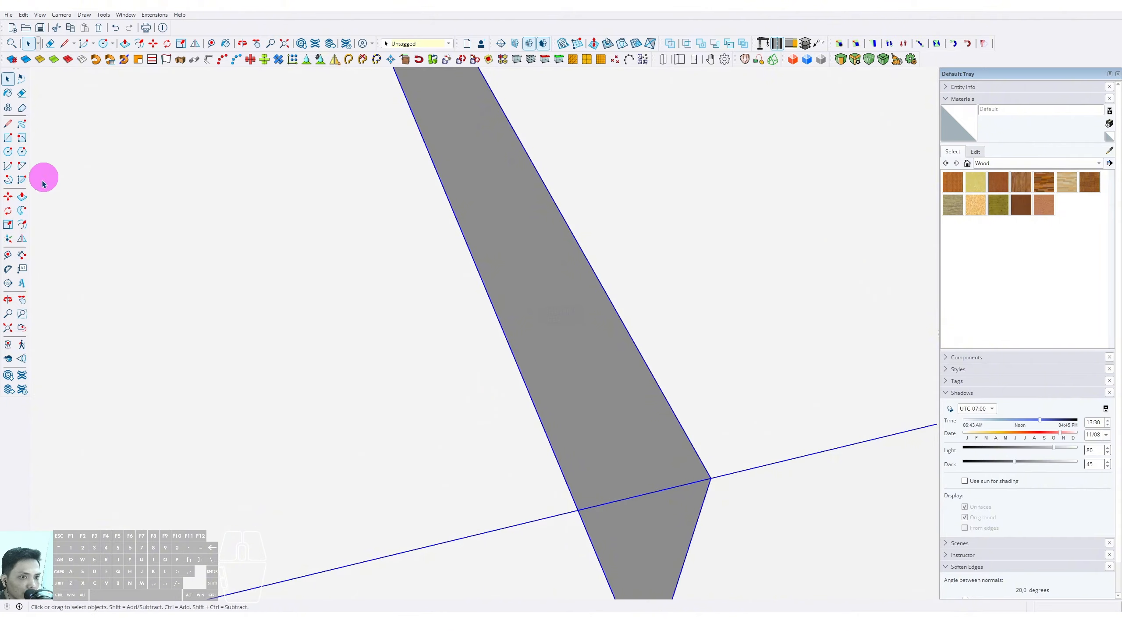
{"action": "left_click", "coordinate": [9, 150]}
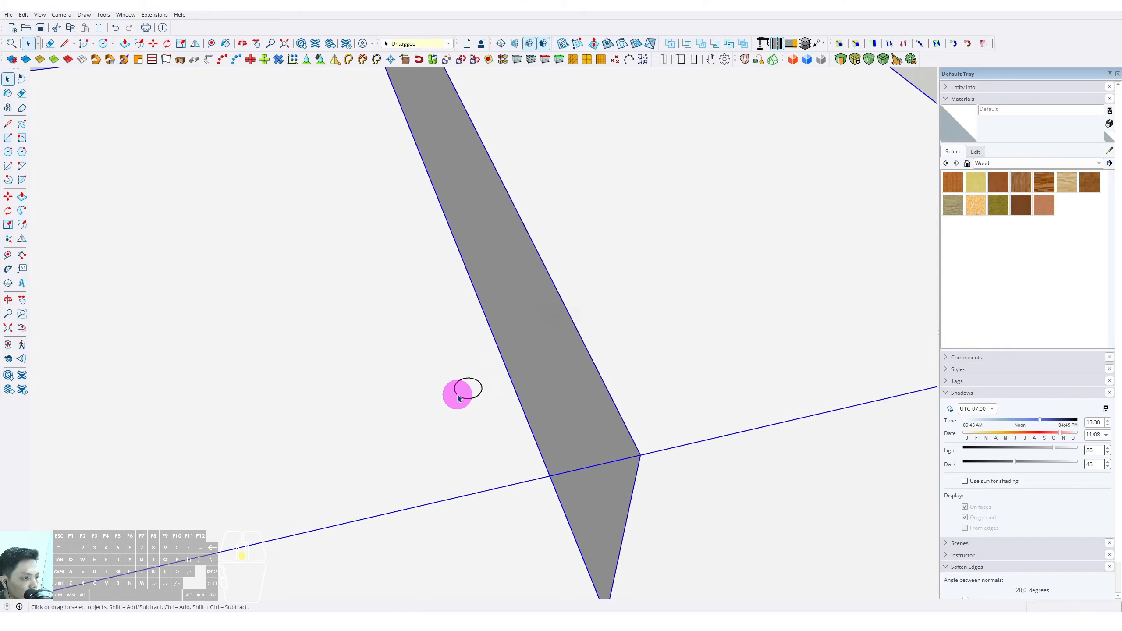
{"action": "middle_click_drag", "start_coordinate": [458, 394], "coordinate": [506, 363]}
{"action": "key", "text": "space"}
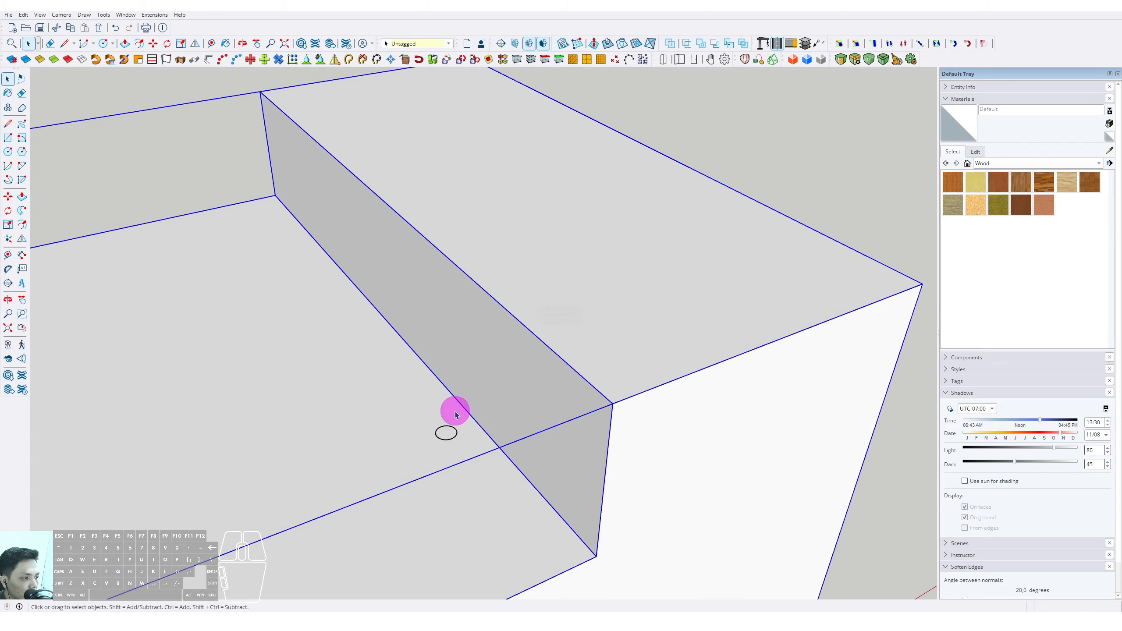
{"action": "scroll", "coordinate": [458, 430], "scroll_direction": "up", "scroll_amount": 5}
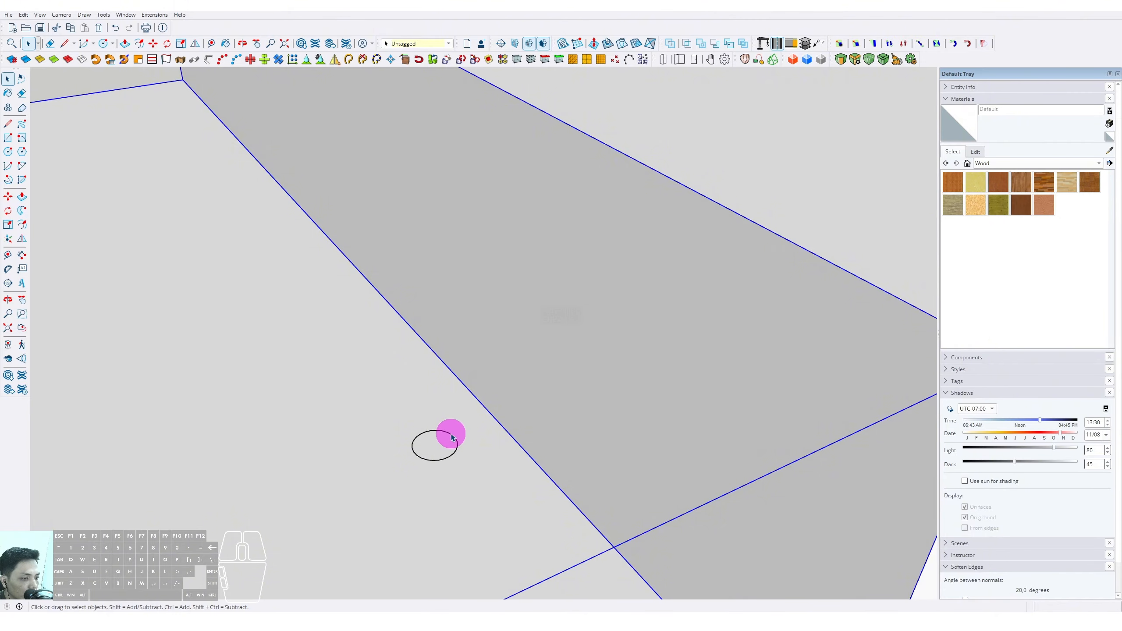
Move the circle with its face about 96 mm toward the channel's side wall.
{"action": "double_click", "coordinate": [450, 434]}
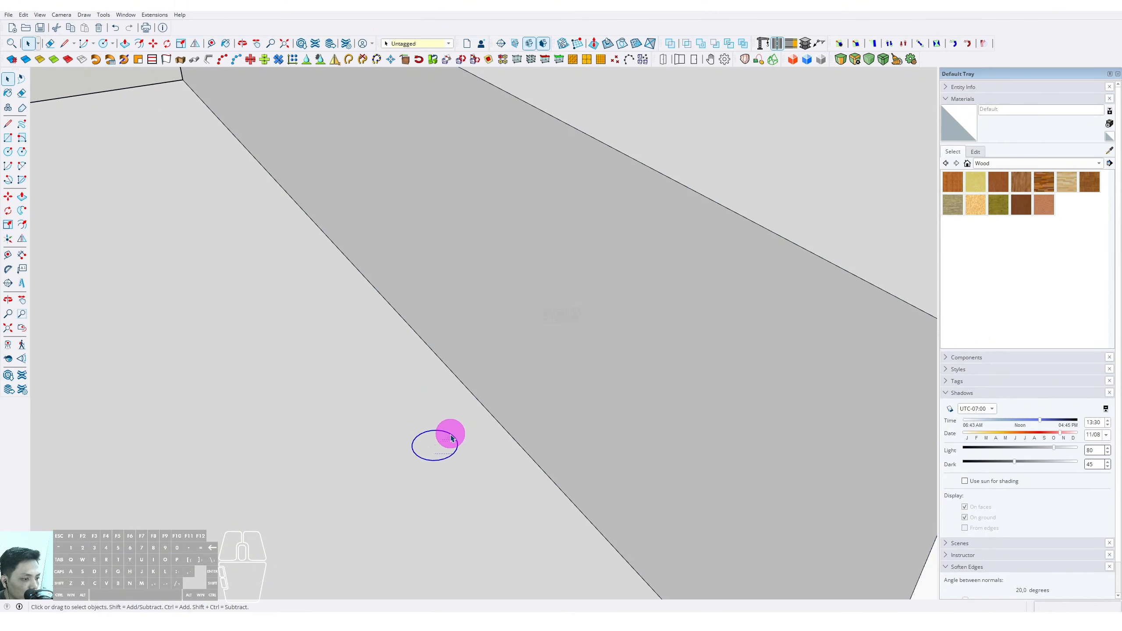
{"action": "middle_click_drag", "start_coordinate": [450, 435], "coordinate": [431, 481]}
{"action": "key", "text": "m"}
{"action": "left_click", "coordinate": [435, 447]}
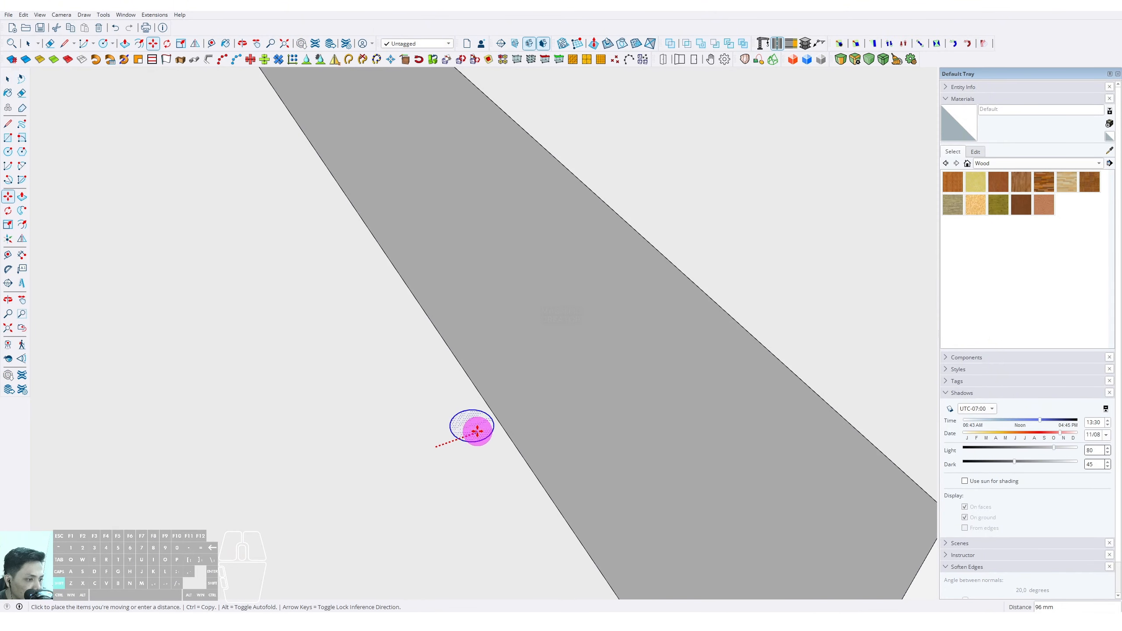
{"action": "key", "text": "space"}
{"action": "left_click", "coordinate": [500, 424]}
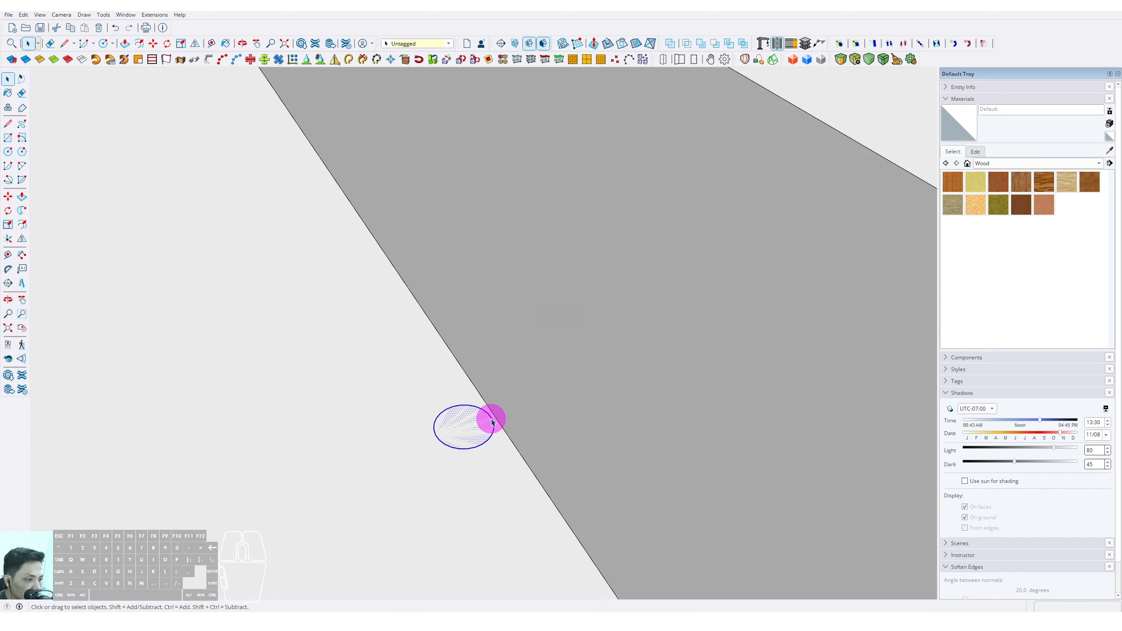
Mark the circle's centre with Find Center.
{"action": "middle_click_drag", "start_coordinate": [436, 409], "coordinate": [489, 409]}
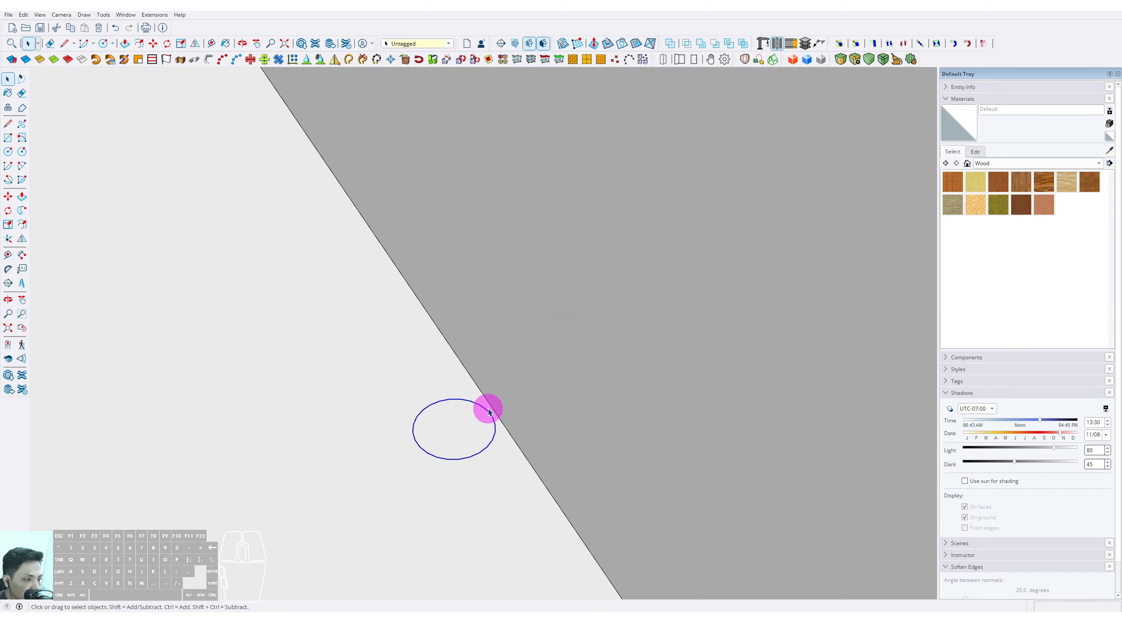
{"action": "right_click", "coordinate": [487, 410]}
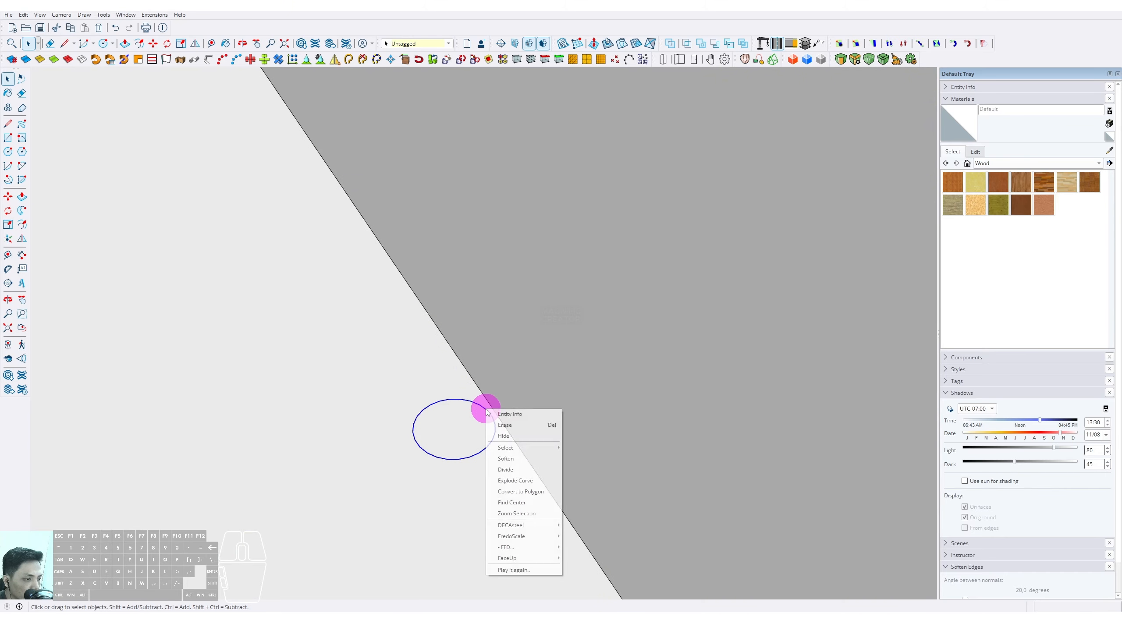
{"action": "left_click", "coordinate": [511, 503]}
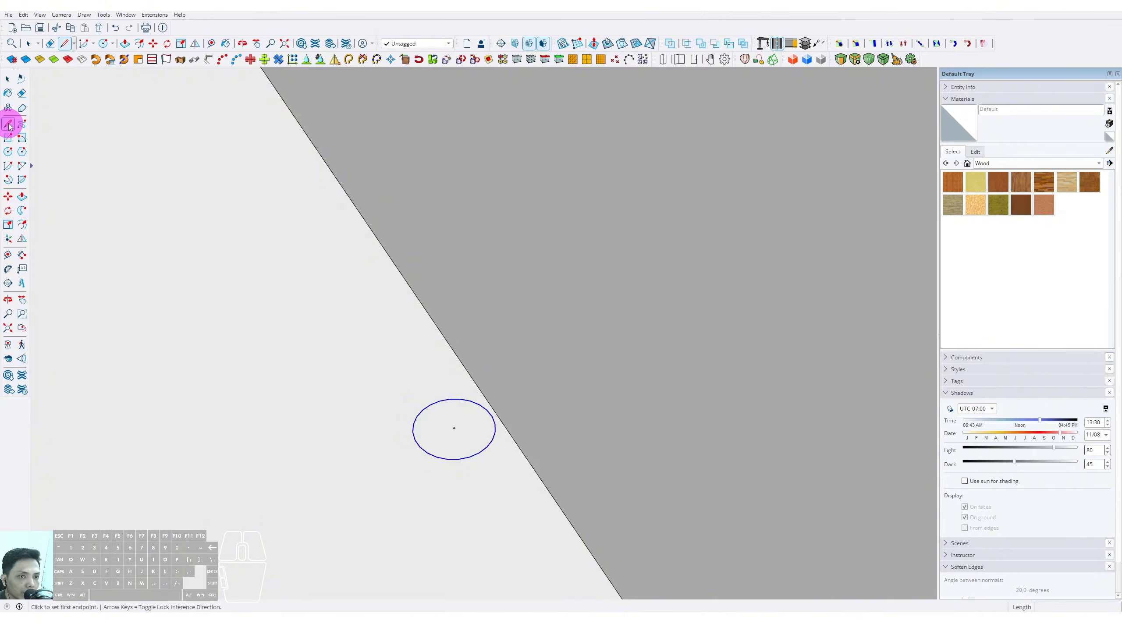
Draw a connected path from the circle's centre: a vertical line up past the block's top, a horizontal line over it and a short line down.
{"action": "left_click", "coordinate": [455, 428]}
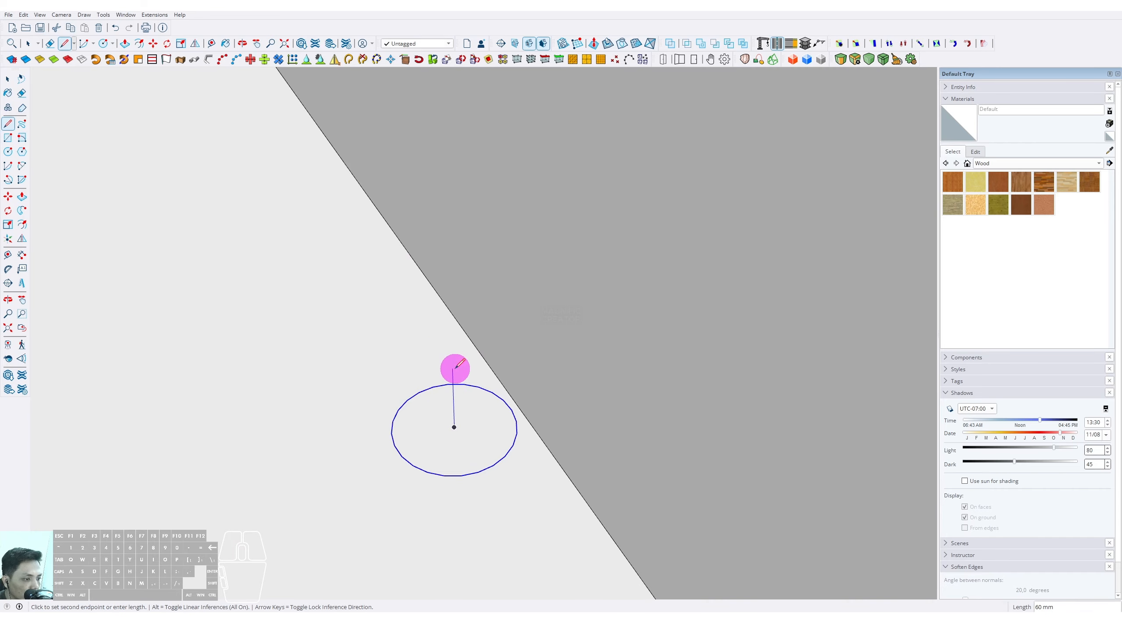
{"action": "middle_click_drag", "start_coordinate": [453, 368], "coordinate": [449, 286]}
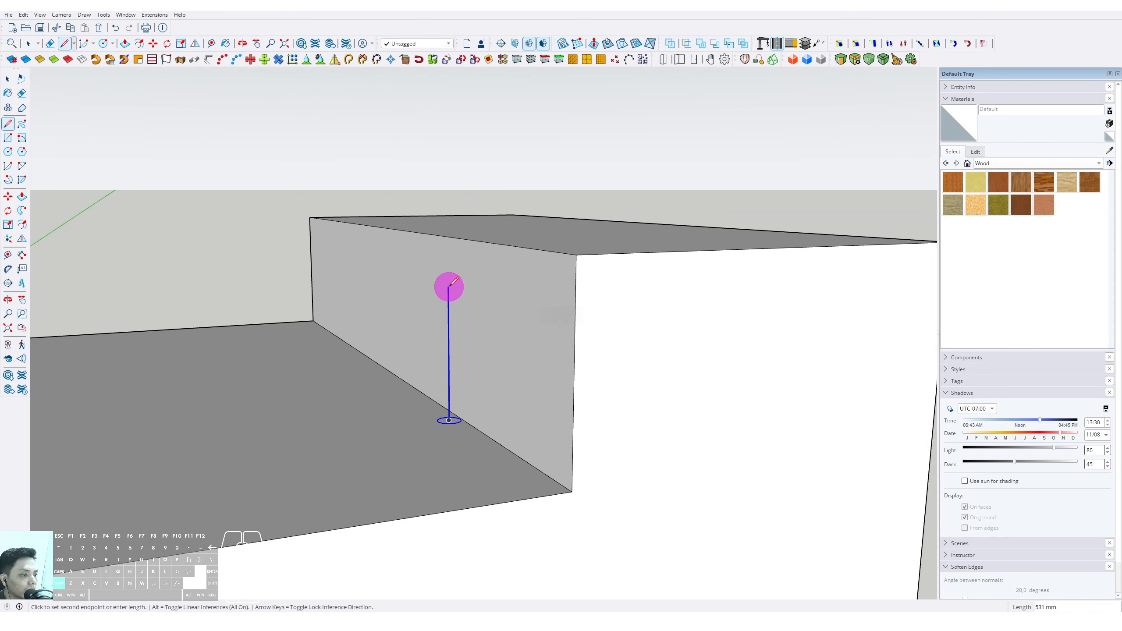
{"action": "middle_click_drag", "start_coordinate": [449, 246], "coordinate": [426, 282], "text": "shift"}
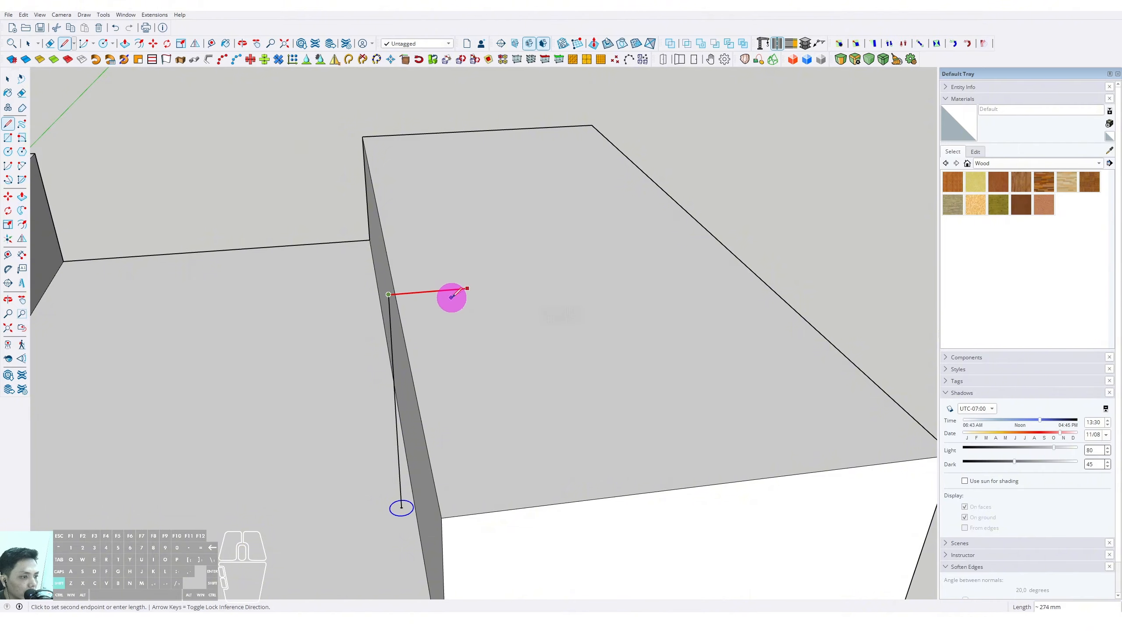
{"action": "scroll", "coordinate": [464, 328], "scroll_direction": "up", "scroll_amount": 1}
{"action": "key", "text": "shift"}
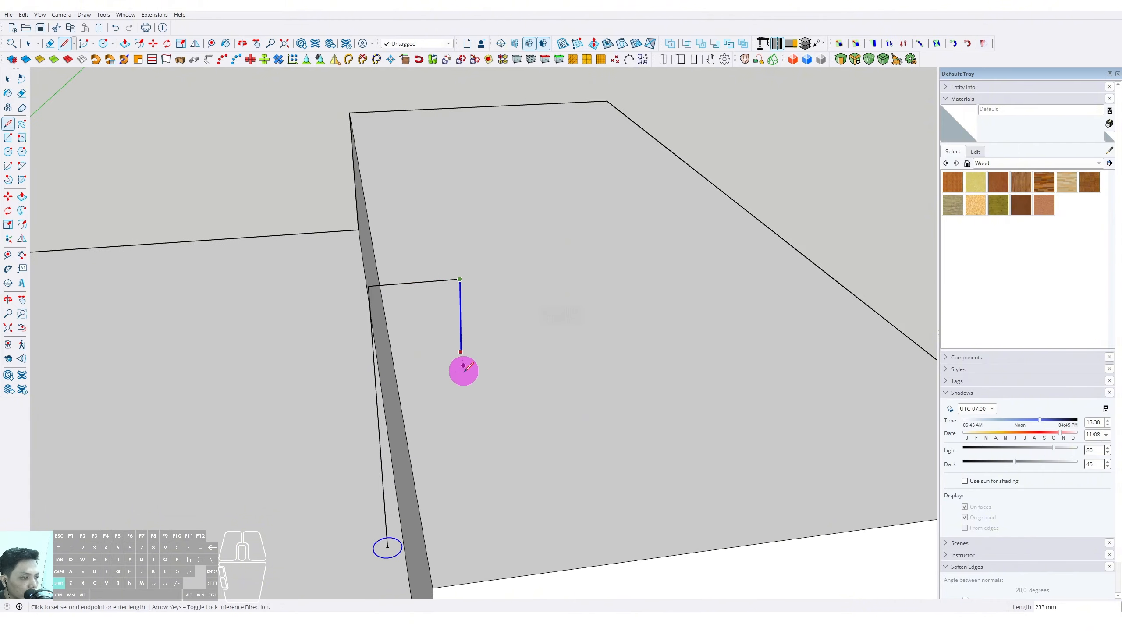
{"action": "left_click", "coordinate": [464, 373]}
{"action": "mouse_move", "coordinate": [462, 366]}
{"action": "middle_mouse_down"}
{"action": "mouse_move", "coordinate": [483, 346]}
{"action": "mouse_move", "coordinate": [458, 341]}
{"action": "mouse_move", "coordinate": [440, 353]}
{"action": "mouse_move", "coordinate": [418, 443]}
{"action": "mouse_move", "coordinate": [426, 541]}
{"action": "mouse_move", "coordinate": [427, 380]}
{"action": "mouse_move", "coordinate": [413, 330]}
{"action": "mouse_move", "coordinate": [375, 325]}
{"action": "middle_mouse_up"}
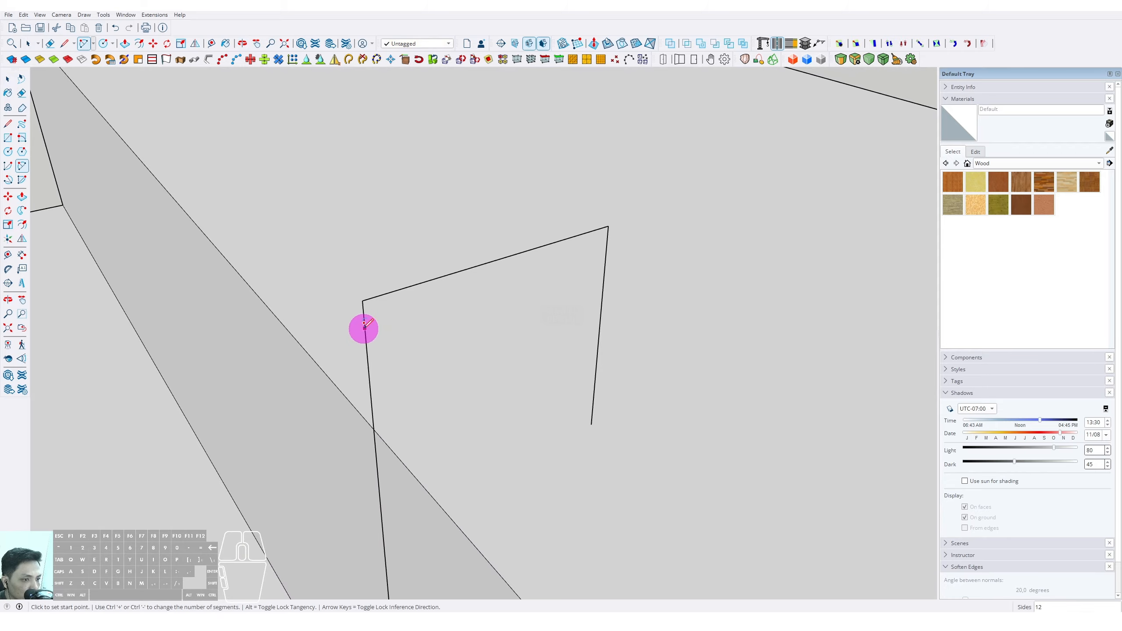
Round both upper corners of the line path with tangent two-point arcs.
{"action": "key", "text": "space"}
{"action": "left_click", "coordinate": [21, 167]}
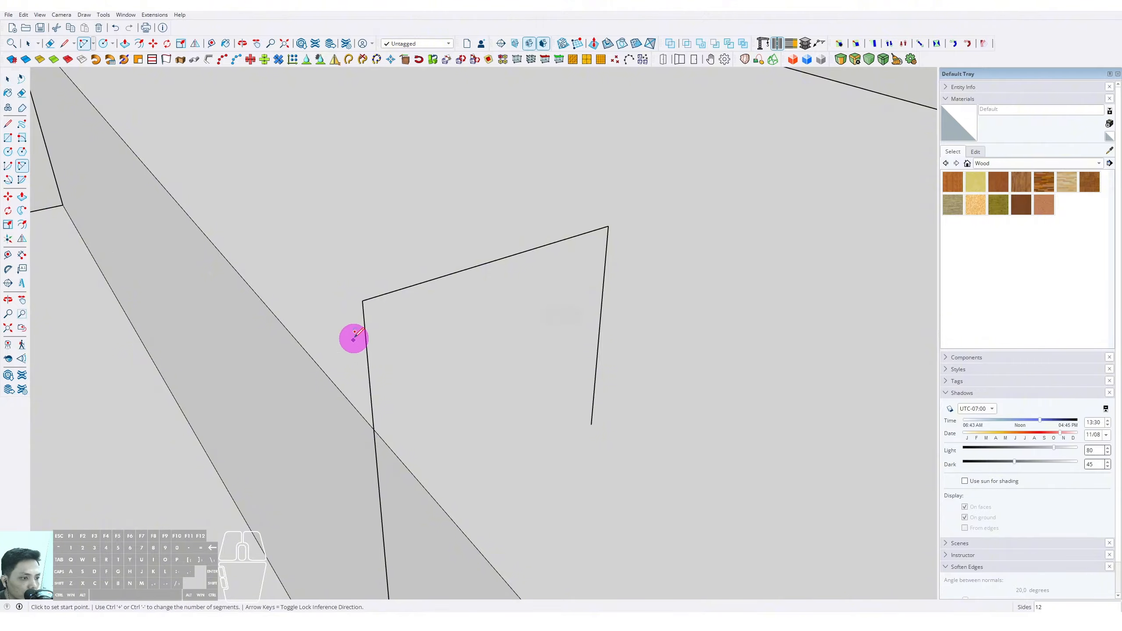
{"action": "left_click", "coordinate": [367, 355]}
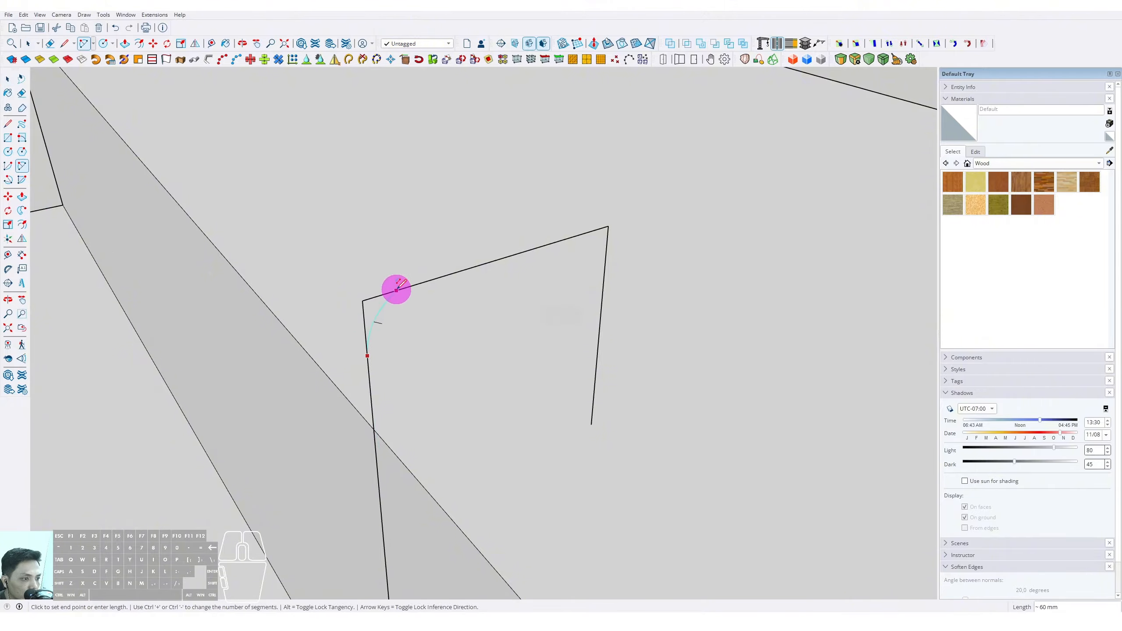
{"action": "left_click", "coordinate": [419, 281]}
{"action": "middle_click_drag", "start_coordinate": [481, 396], "coordinate": [611, 256]}
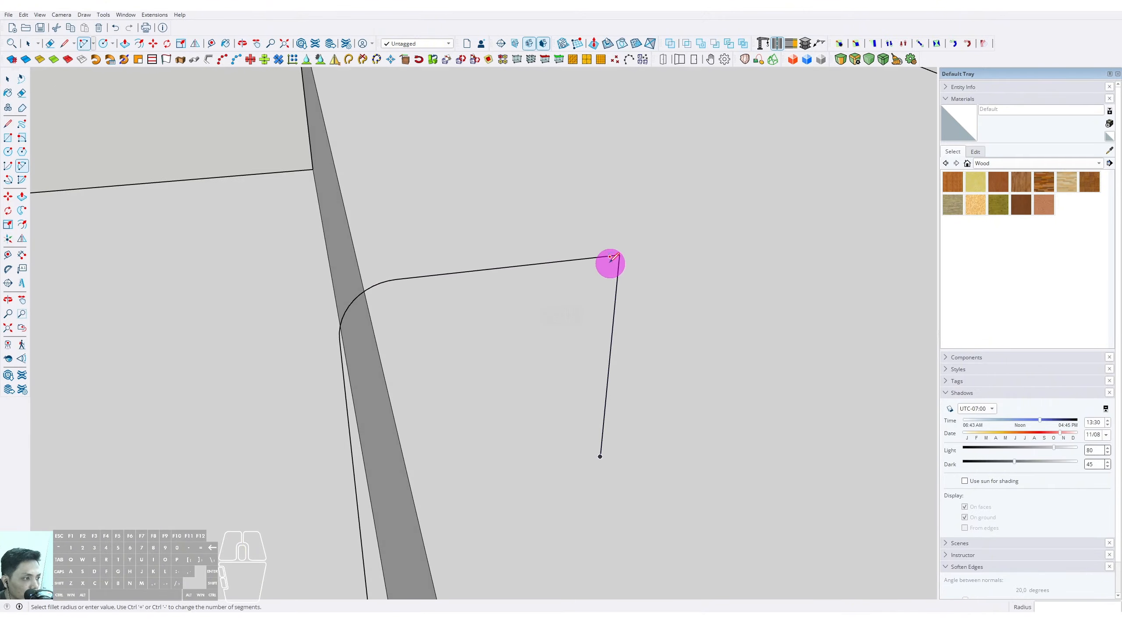
{"action": "left_click", "coordinate": [550, 262]}
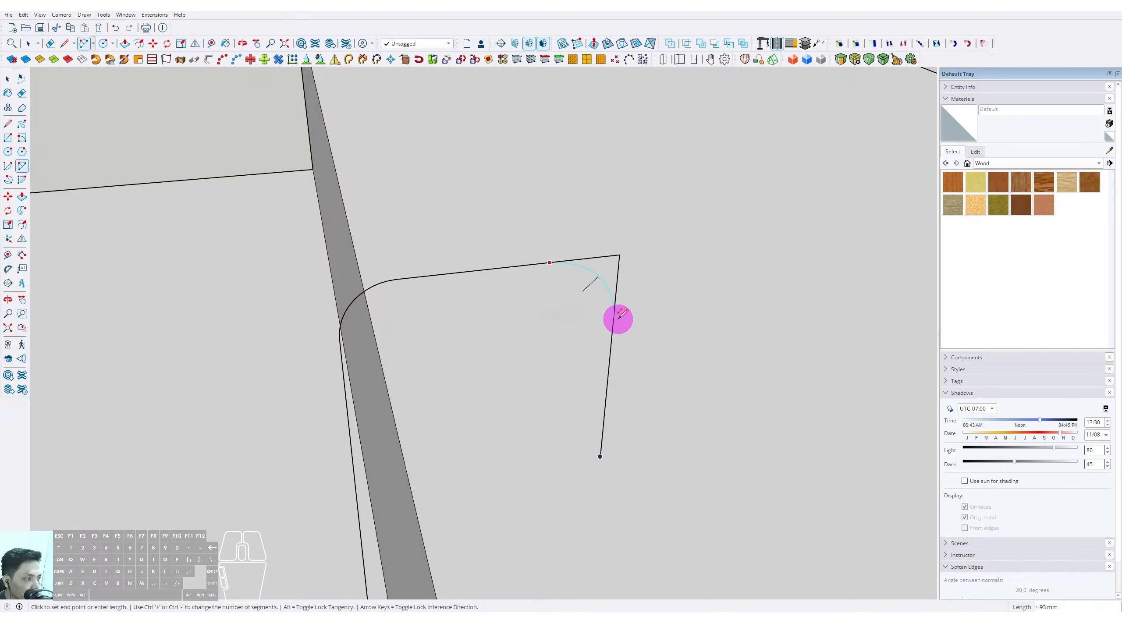
{"action": "left_click", "coordinate": [614, 316]}
{"action": "middle_click_drag", "start_coordinate": [497, 347], "coordinate": [436, 281]}
Select all segments of the rounded path and place a copy beside it, farther toward the block's front.
{"action": "key", "text": "space"}
{"action": "left_click", "coordinate": [431, 253]}
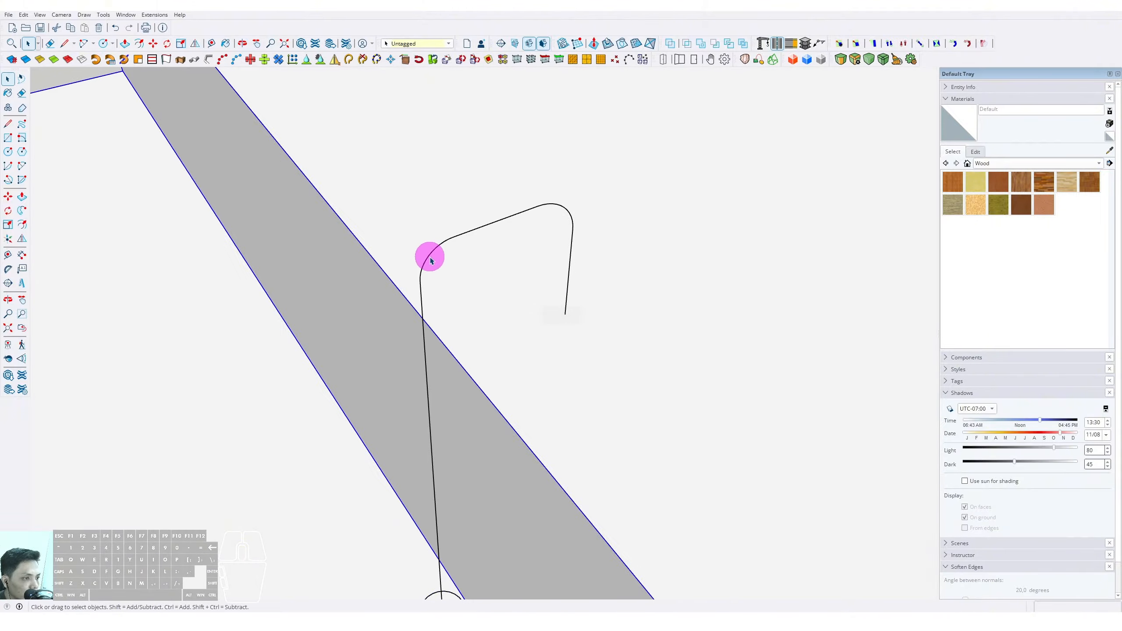
{"action": "left_click", "coordinate": [433, 255]}
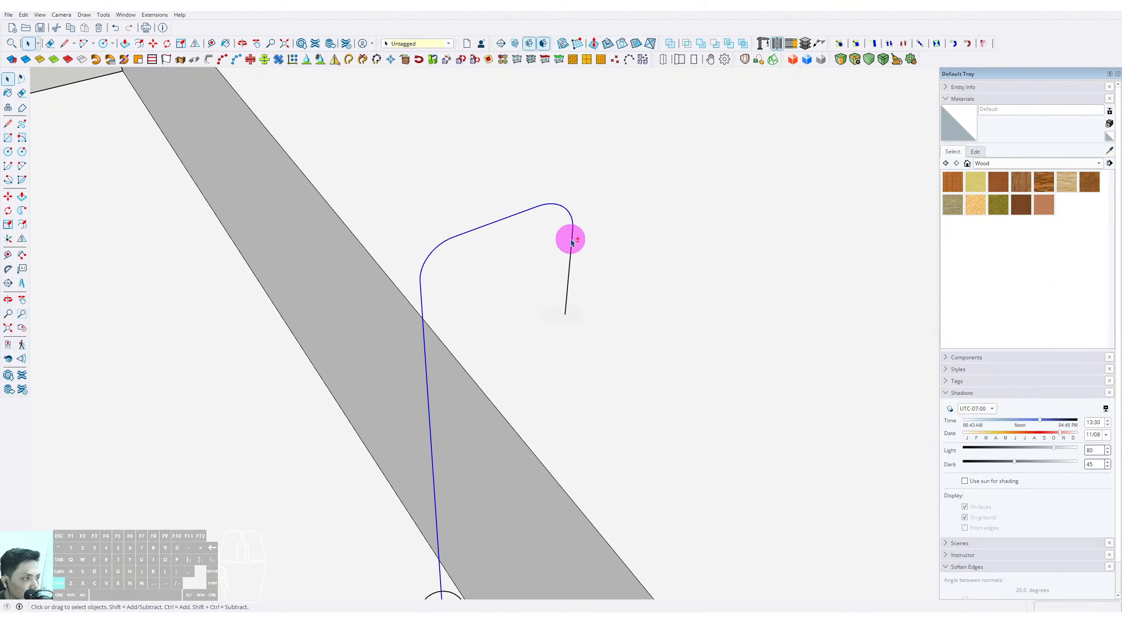
{"action": "middle_click_drag", "start_coordinate": [572, 242], "coordinate": [549, 321]}
{"action": "key", "text": "m"}
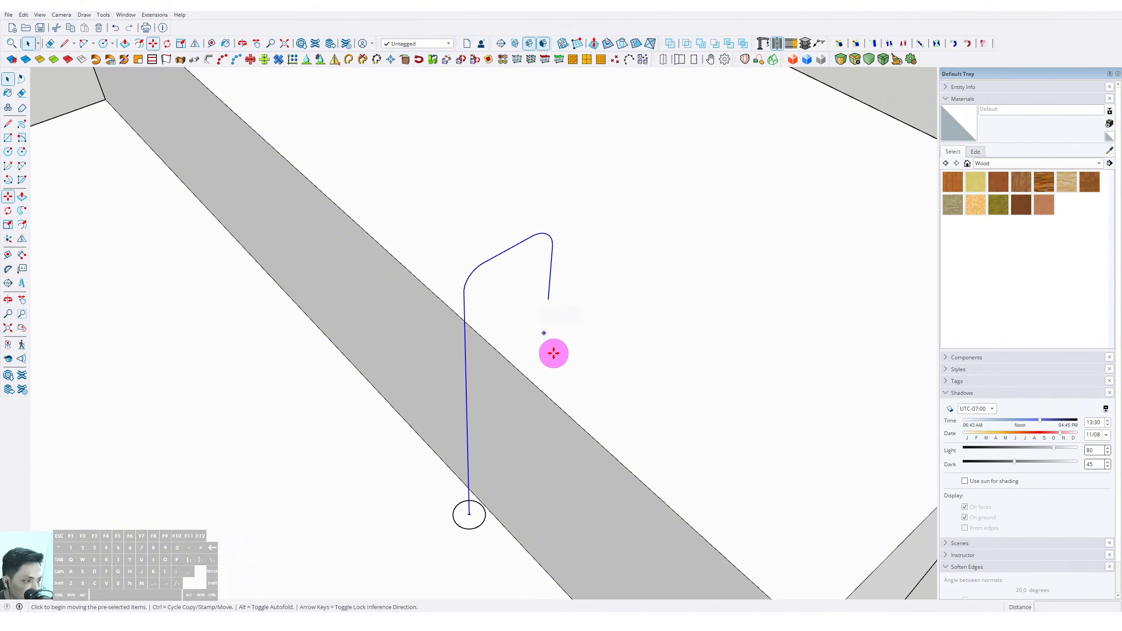
{"action": "key", "text": "ctrl"}
{"action": "scroll", "coordinate": [546, 337], "scroll_direction": "down", "scroll_amount": 1}
{"action": "left_click", "coordinate": [612, 402]}
{"action": "key", "text": "space"}
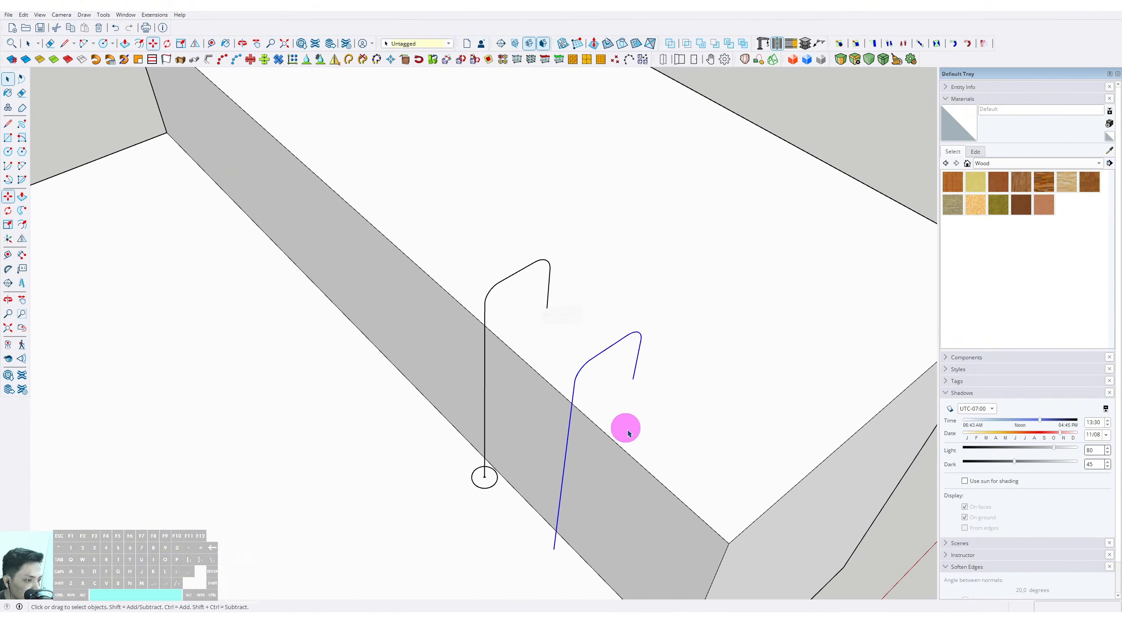
Copy the circle from the first path's base to the foot of the second path.
{"action": "middle_click_drag", "start_coordinate": [631, 446], "coordinate": [568, 436]}
{"action": "scroll", "coordinate": [466, 459], "scroll_direction": "up", "scroll_amount": 5}
{"action": "left_click", "coordinate": [493, 462]}
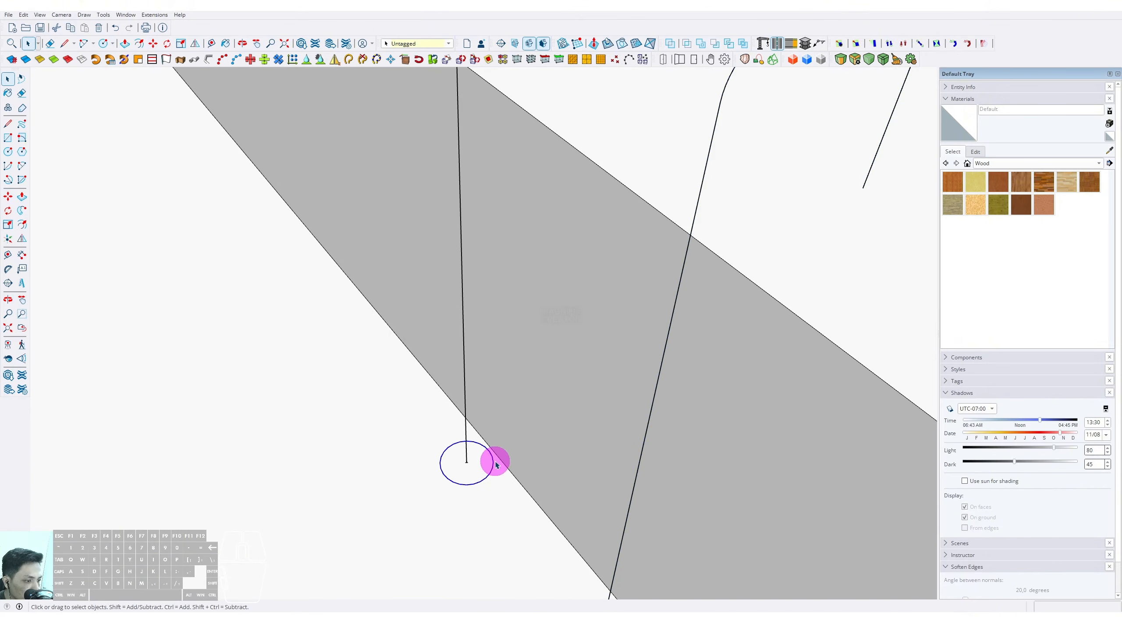
{"action": "middle_click_drag", "start_coordinate": [490, 466], "coordinate": [495, 508]}
{"action": "key", "text": "m"}
{"action": "left_click", "coordinate": [450, 460]}
{"action": "left_click", "coordinate": [505, 514]}
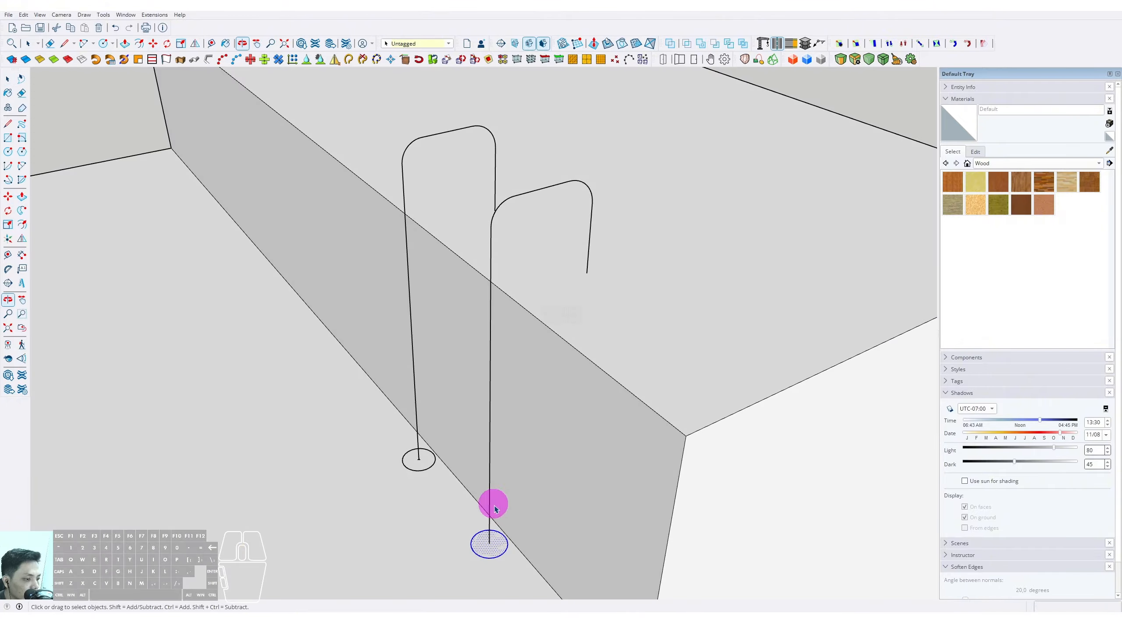
Move the copied circle straight up along the second path's vertical line to just below its first bend.
{"action": "key", "text": "m"}
{"action": "left_click", "coordinate": [502, 542]}
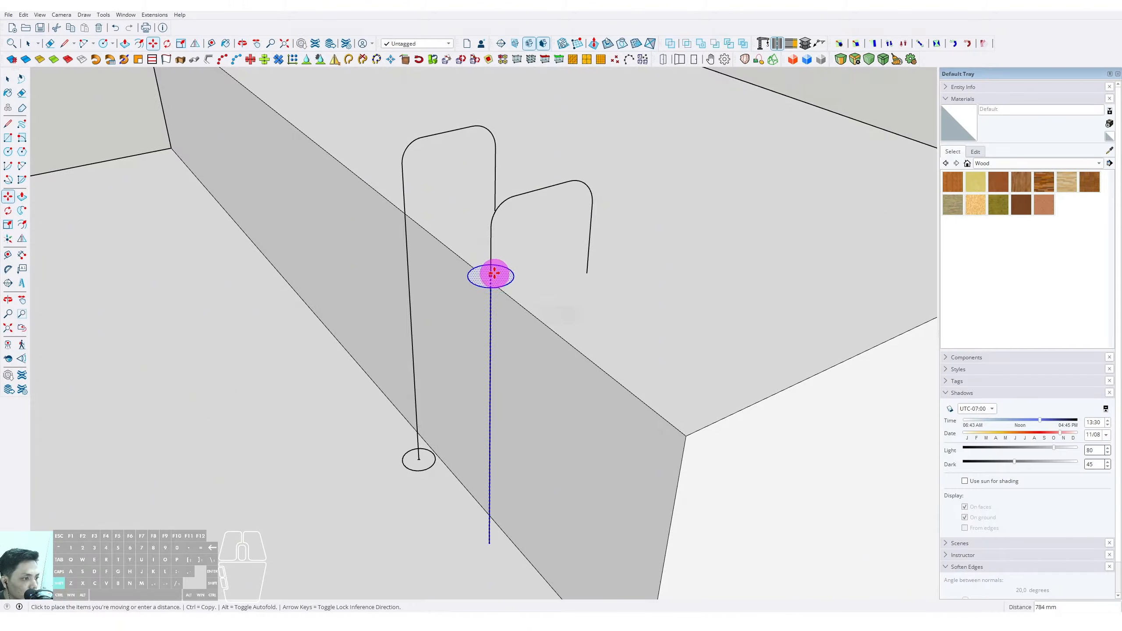
{"action": "middle_click_drag", "start_coordinate": [493, 277], "coordinate": [468, 326]}
{"action": "scroll", "coordinate": [516, 383], "scroll_direction": "up", "scroll_amount": 5}
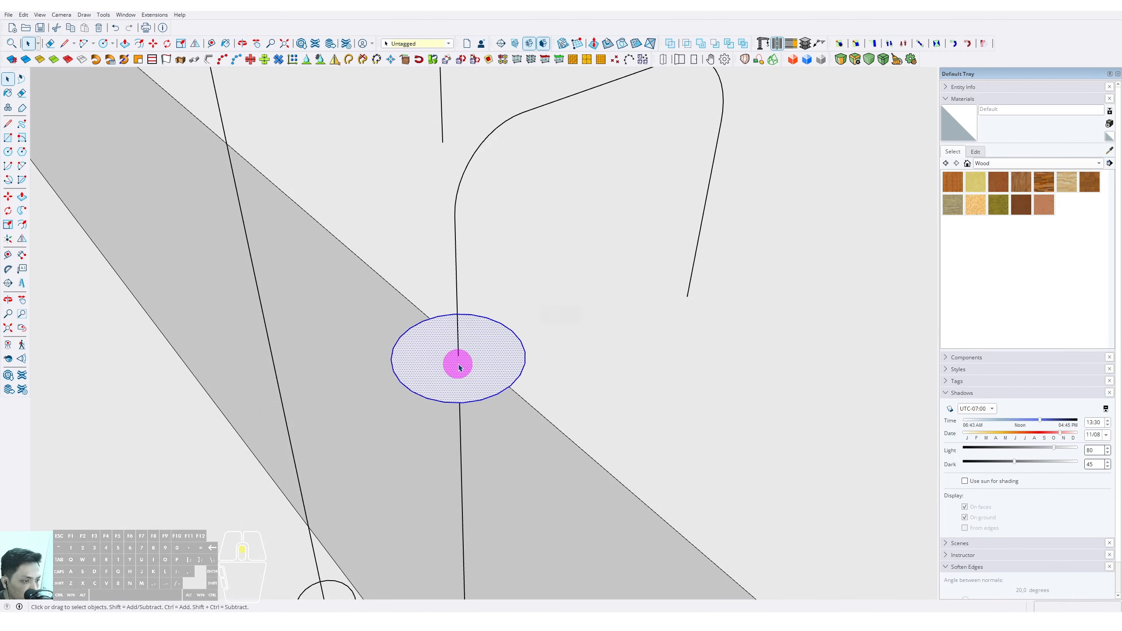
{"action": "left_click", "coordinate": [492, 346]}
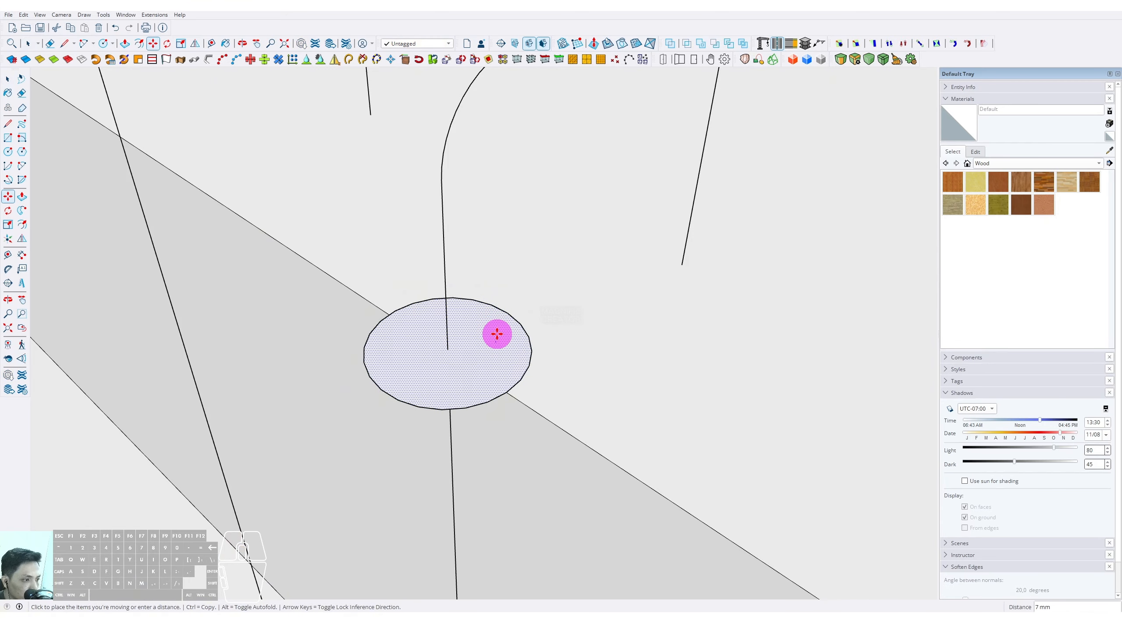
{"action": "left_click", "coordinate": [496, 308]}
Offset the raised circle outward about 3 mm to form a thin ring around it.
{"action": "scroll", "coordinate": [494, 327], "scroll_direction": "down", "scroll_amount": 2}
{"action": "middle_click_drag", "start_coordinate": [494, 332], "coordinate": [518, 297], "text": "shift"}
{"action": "scroll", "coordinate": [518, 297], "scroll_direction": "up", "scroll_amount": 1}
{"action": "key", "text": "f"}
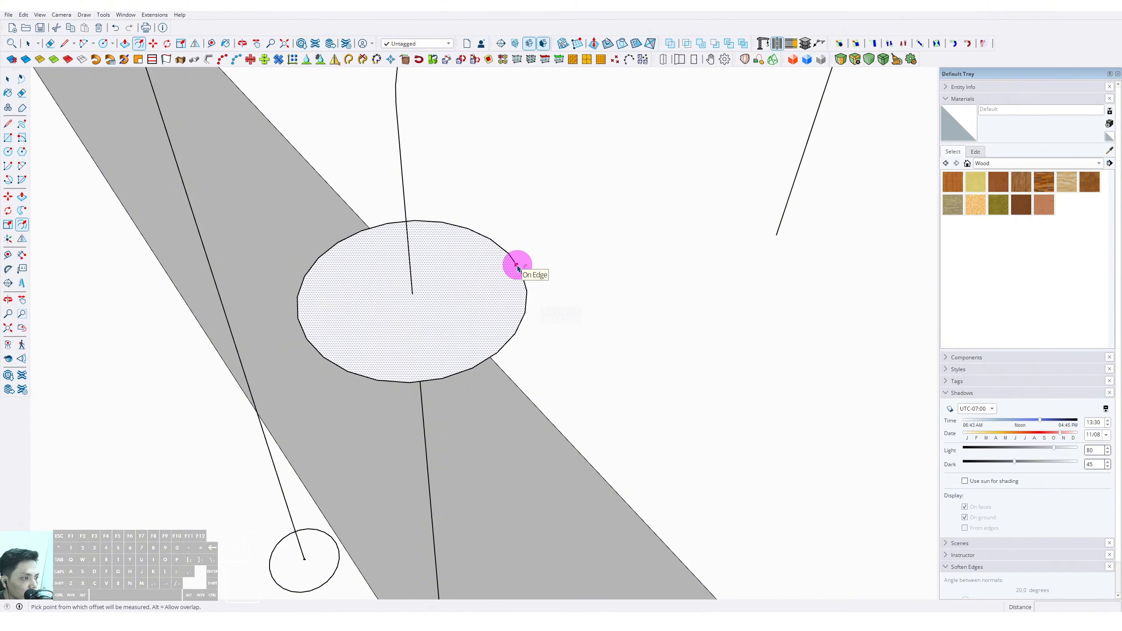
{"action": "left_click", "coordinate": [517, 264]}
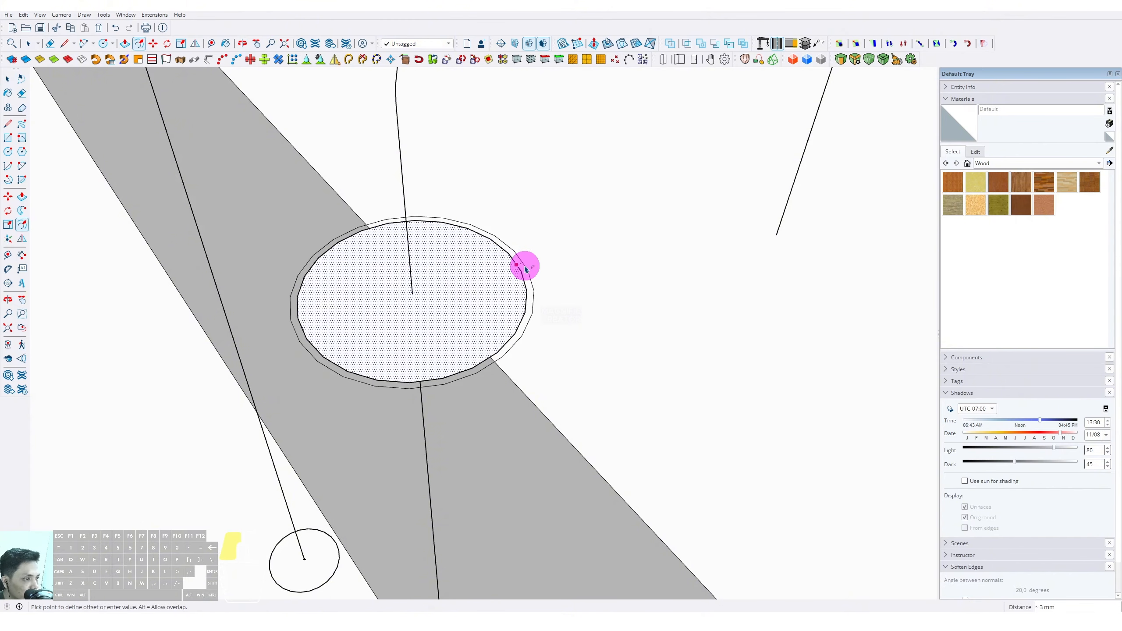
{"action": "left_click", "coordinate": [525, 268]}
{"action": "key", "text": "space"}
{"action": "scroll", "coordinate": [454, 319], "scroll_direction": "down", "scroll_amount": 2}
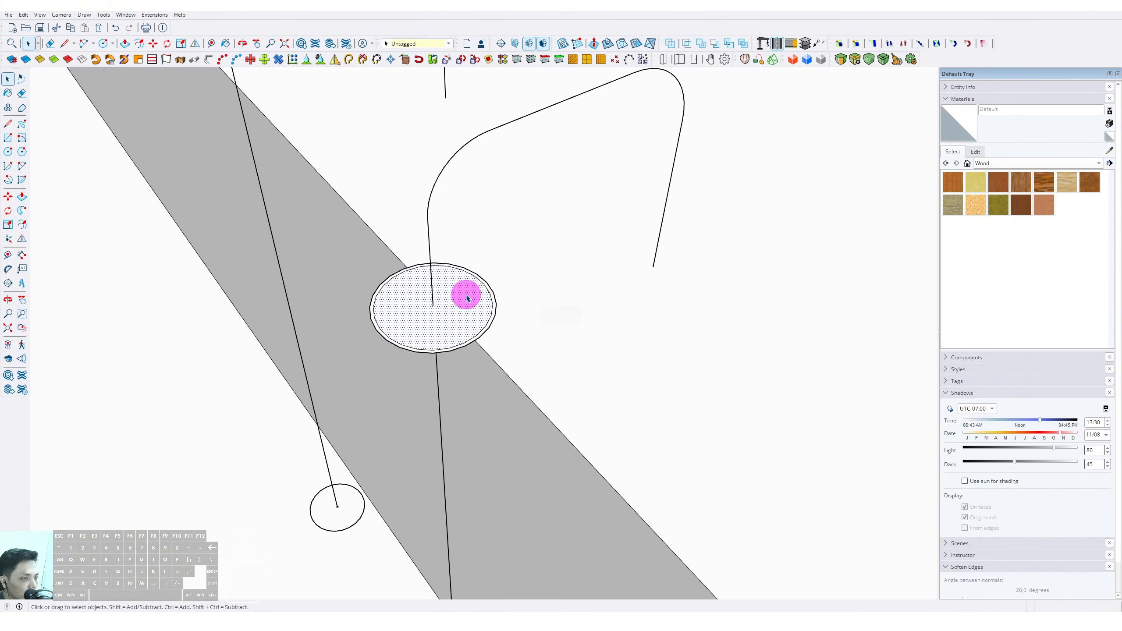
{"action": "mouse_move", "coordinate": [467, 299]}
{"action": "middle_mouse_down"}
{"action": "mouse_move", "coordinate": [468, 363]}
{"action": "mouse_move", "coordinate": [446, 359]}
{"action": "mouse_move", "coordinate": [464, 366]}
{"action": "mouse_move", "coordinate": [444, 341]}
{"action": "mouse_move", "coordinate": [417, 355]}
{"action": "middle_mouse_up"}
{"action": "right_click", "coordinate": [457, 343]}
{"action": "left_click", "coordinate": [475, 359]}
{"action": "key", "text": "ctrl+z"}
Draw a short line outward from the ring's centre to split the second path's vertical line at that point.
{"action": "key", "text": "l"}
{"action": "left_click", "coordinate": [413, 348]}
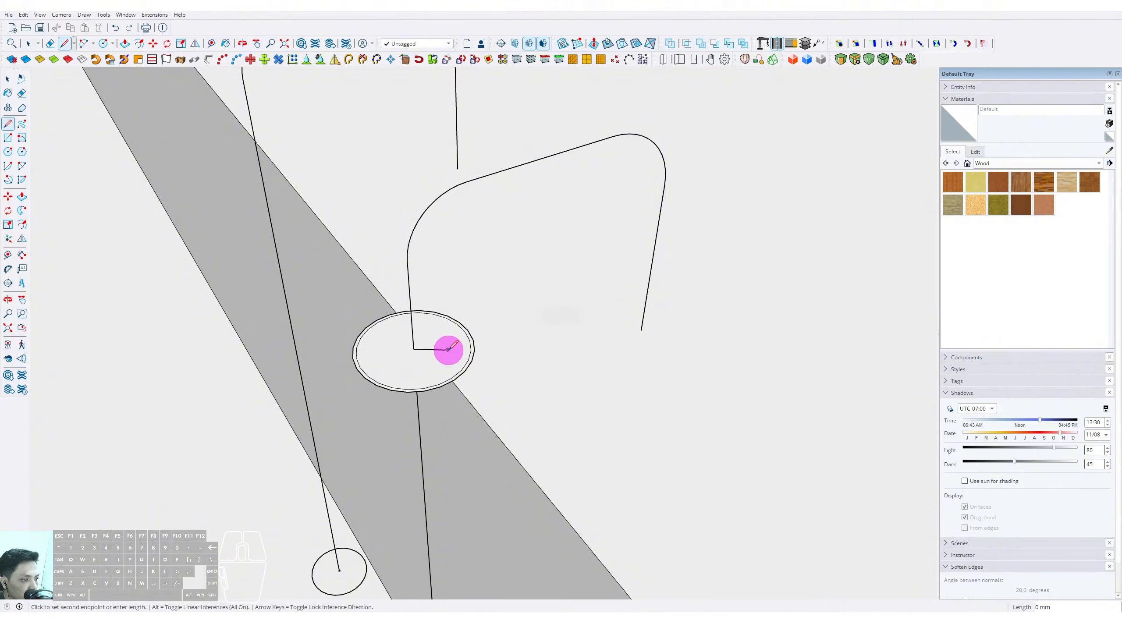
{"action": "key", "text": "space"}
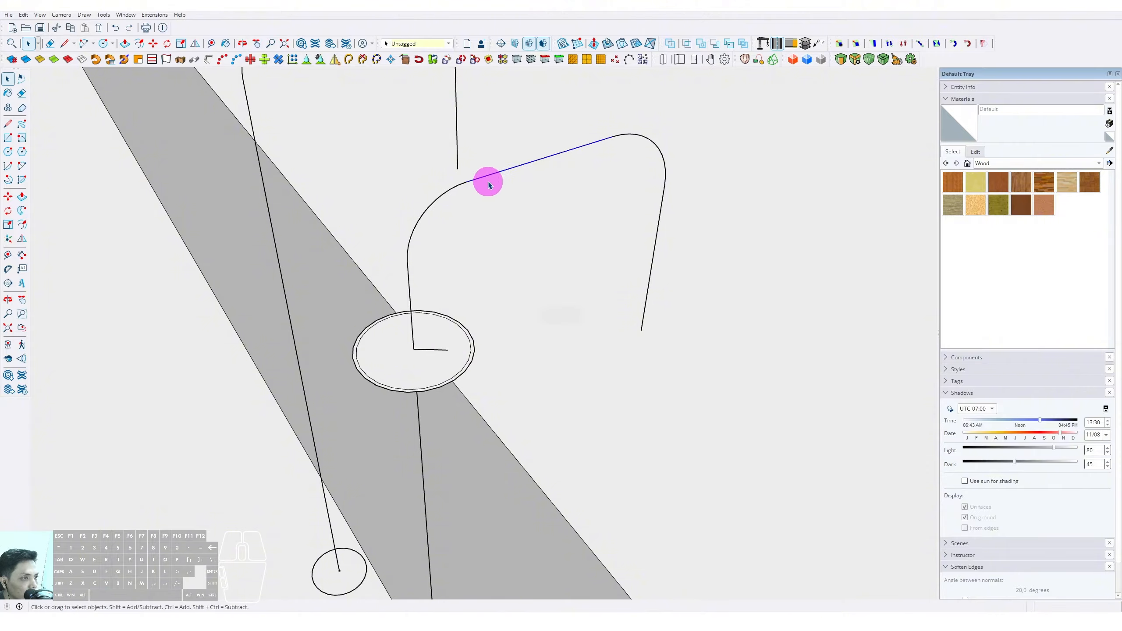
Split the second path's upper straight segment with a temporary line, then erase that line and the part leading to the second bend.
{"action": "middle_click_drag", "start_coordinate": [489, 185], "coordinate": [455, 194]}
{"action": "middle_click_drag", "start_coordinate": [392, 362], "coordinate": [441, 253]}
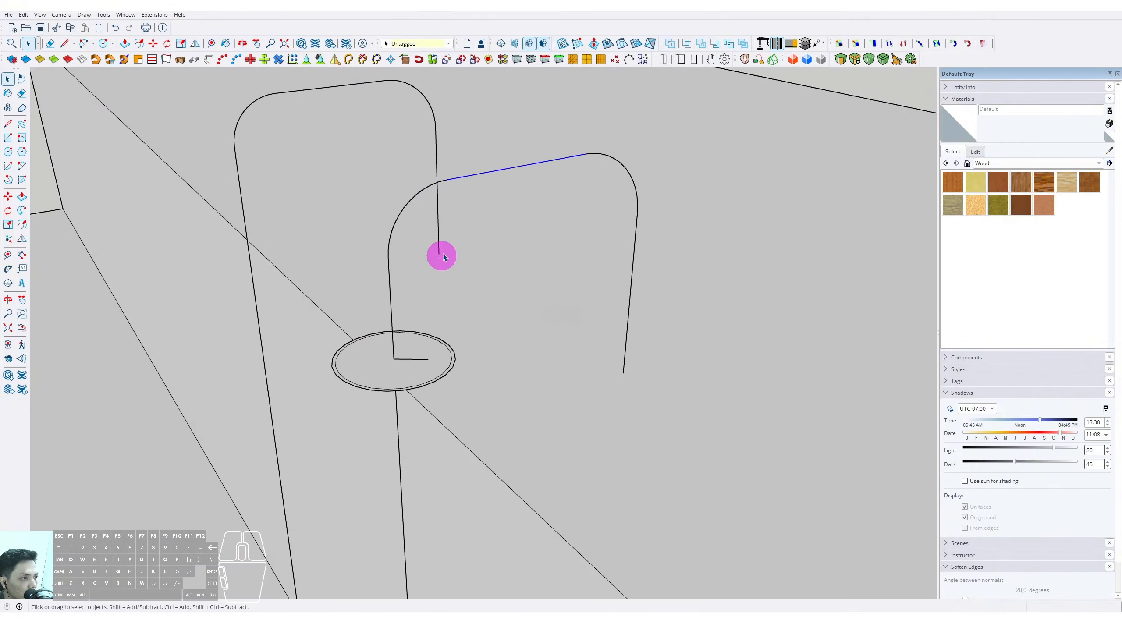
{"action": "key", "text": "l"}
{"action": "left_click", "coordinate": [486, 172]}
{"action": "left_click", "coordinate": [486, 130]}
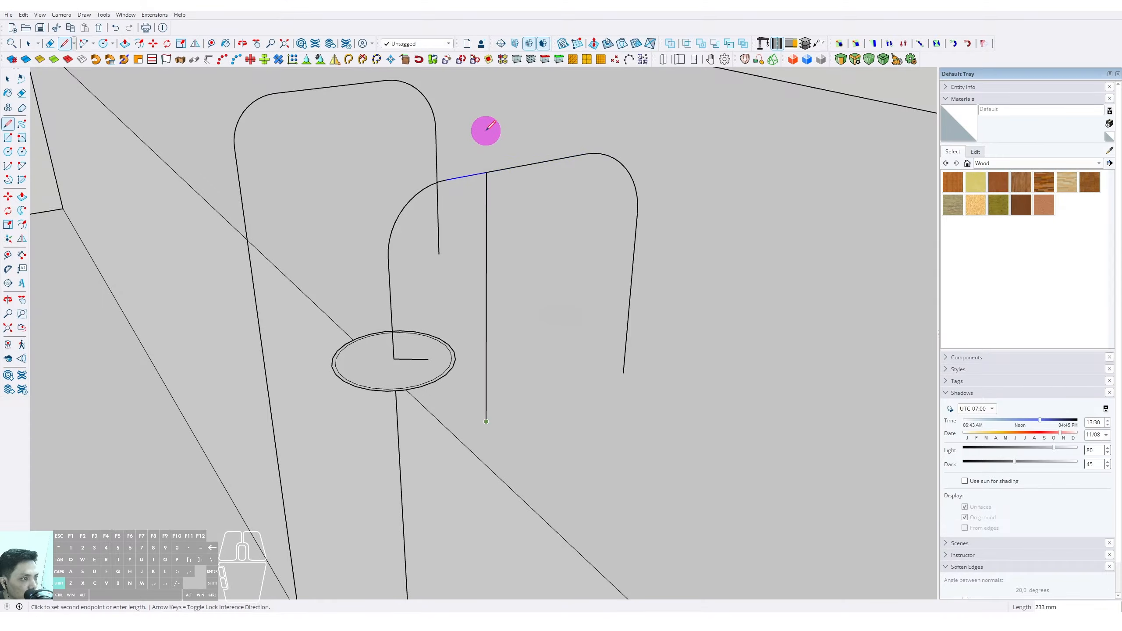
{"action": "key", "text": "space"}
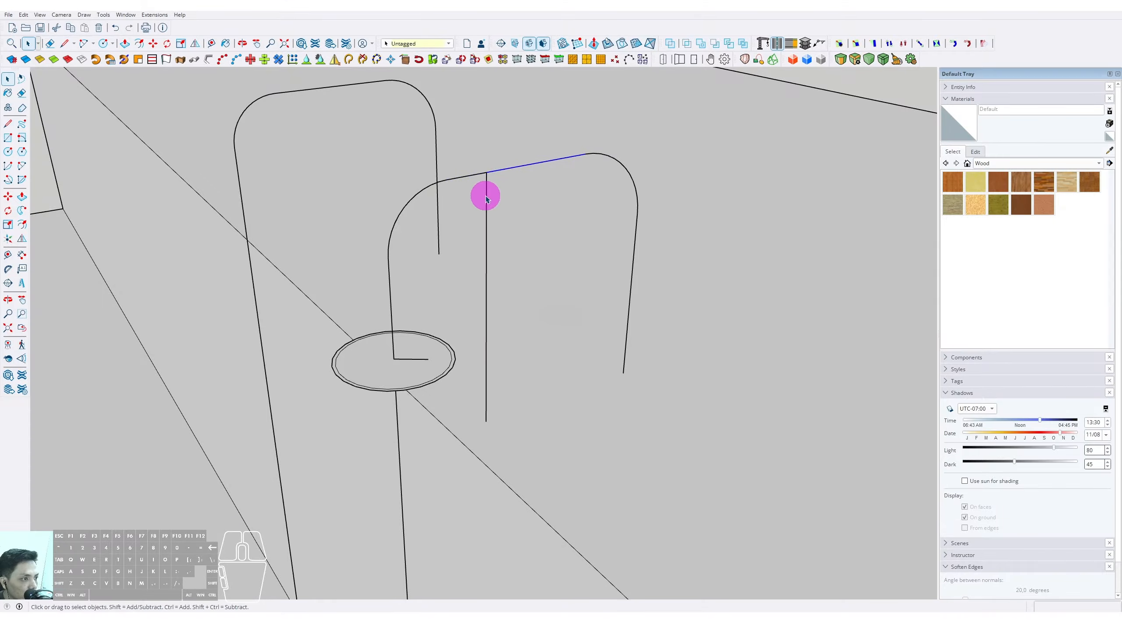
{"action": "middle_click_drag", "start_coordinate": [490, 209], "coordinate": [438, 295]}
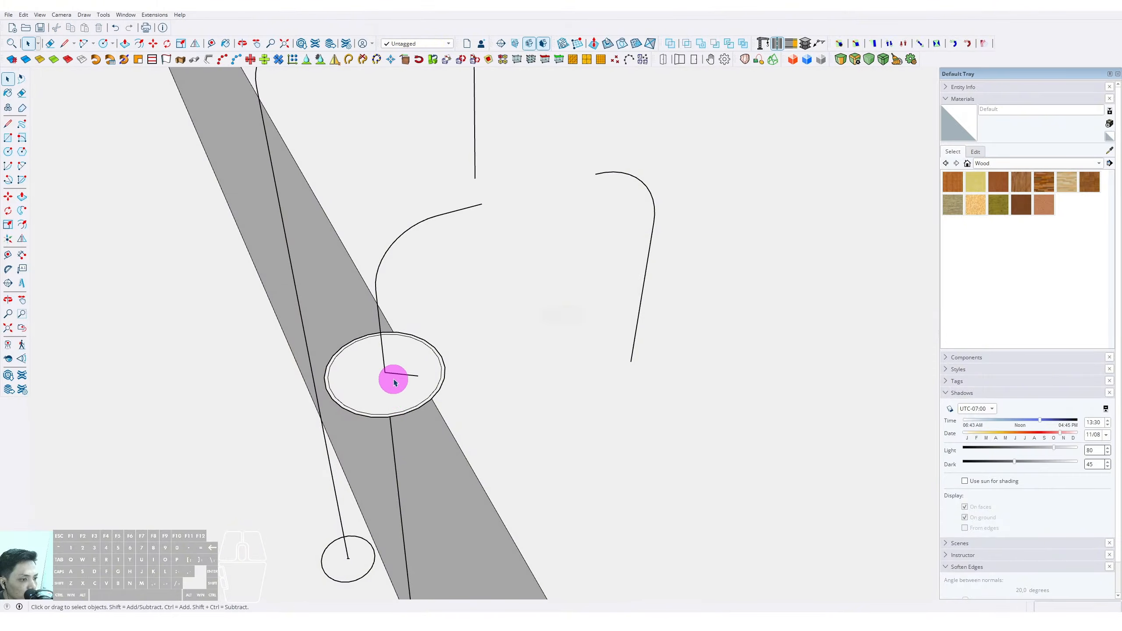
Erase the vertical line below the ring, the short splitting line and the ring's inner face.
{"action": "middle_click_drag", "start_coordinate": [393, 376], "coordinate": [425, 435]}
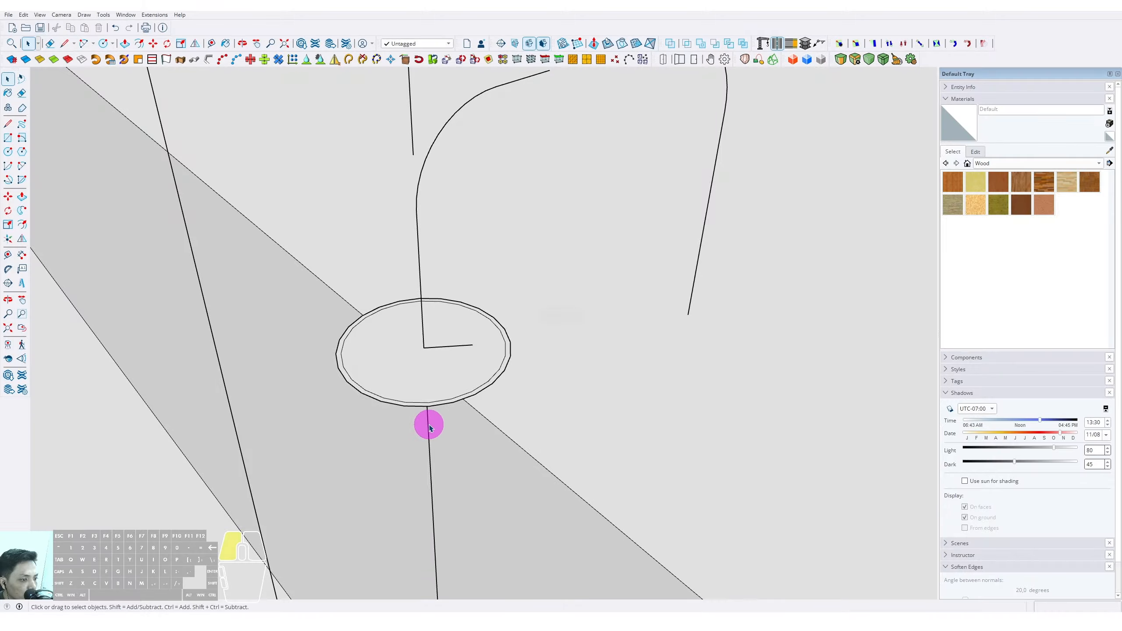
{"action": "left_click", "coordinate": [429, 427]}
{"action": "key", "text": "e"}
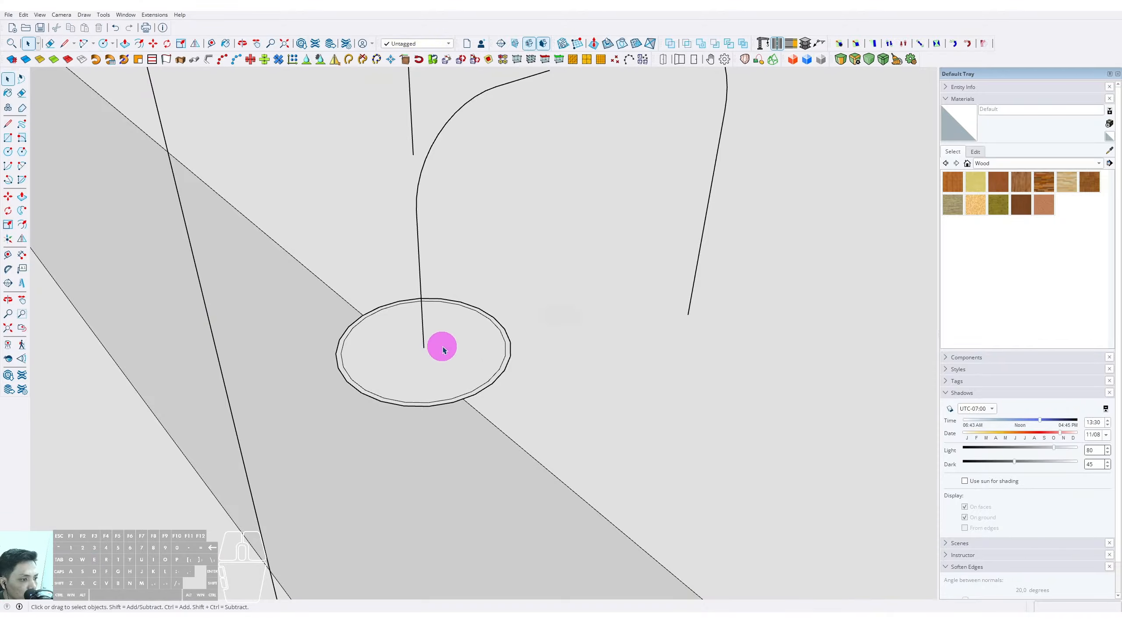
{"action": "middle_click_drag", "start_coordinate": [453, 340], "coordinate": [438, 360]}
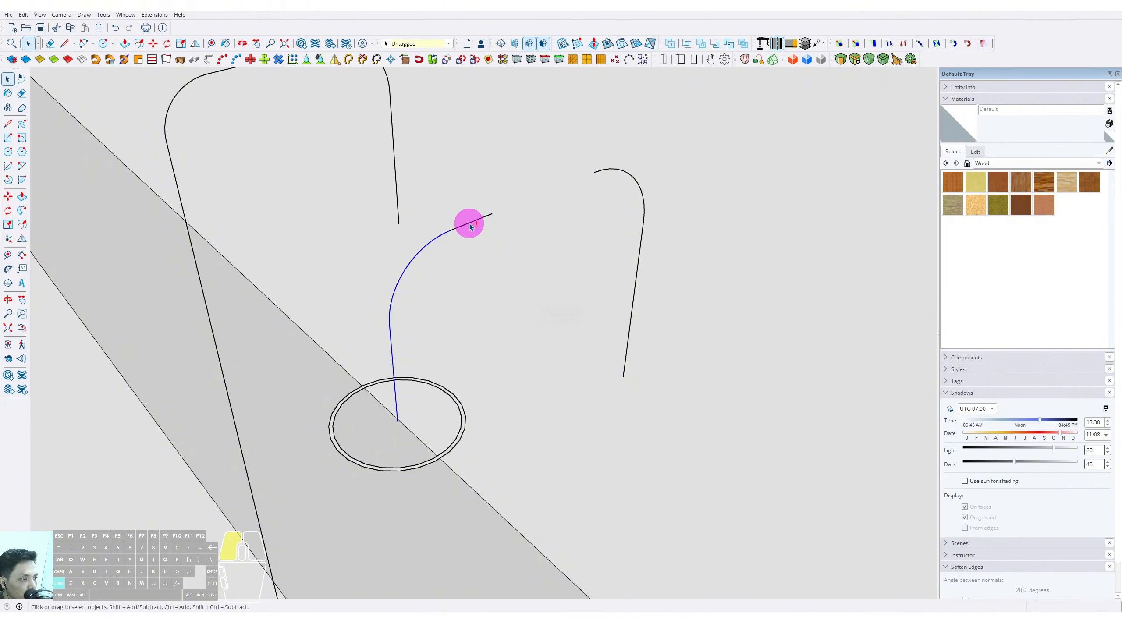
Sweep the ring with Follow Me along the short vertical line, first bend and remaining upper segment of the second path.
{"action": "left_click", "coordinate": [22, 213]}
{"action": "scroll", "coordinate": [467, 416], "scroll_direction": "up", "scroll_amount": 3}
{"action": "left_click", "coordinate": [458, 416]}
{"action": "key", "text": "space"}
{"action": "scroll", "coordinate": [419, 369], "scroll_direction": "down", "scroll_amount": 3}
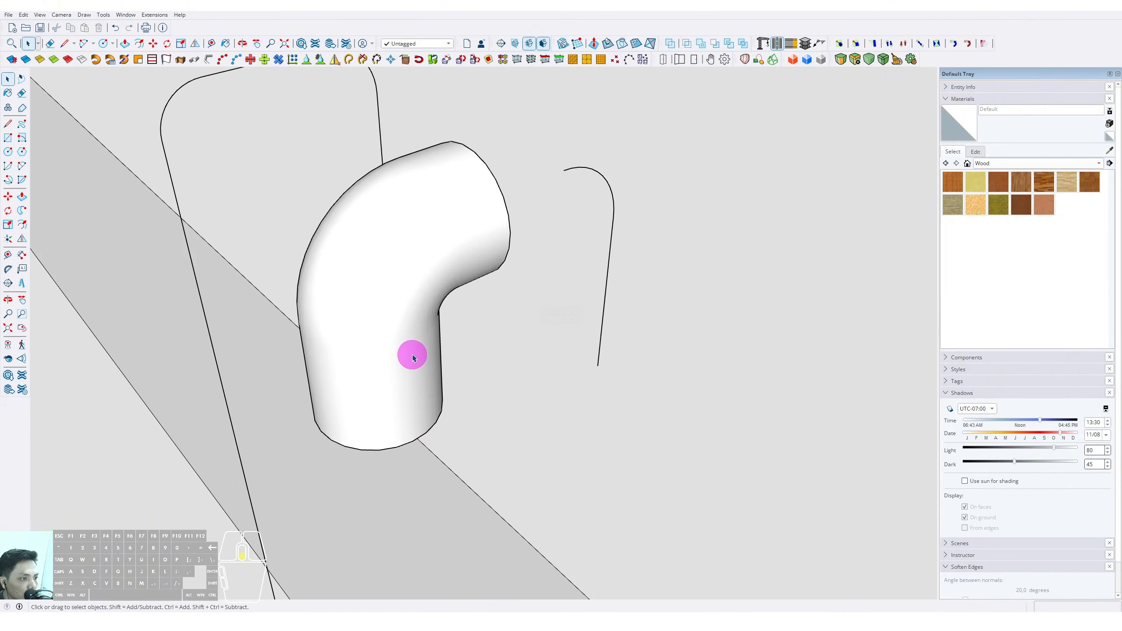
Select all the geometry of the swept elbow and make it a group.
{"action": "middle_click_drag", "start_coordinate": [411, 358], "coordinate": [495, 241]}
{"action": "right_click", "coordinate": [495, 245]}
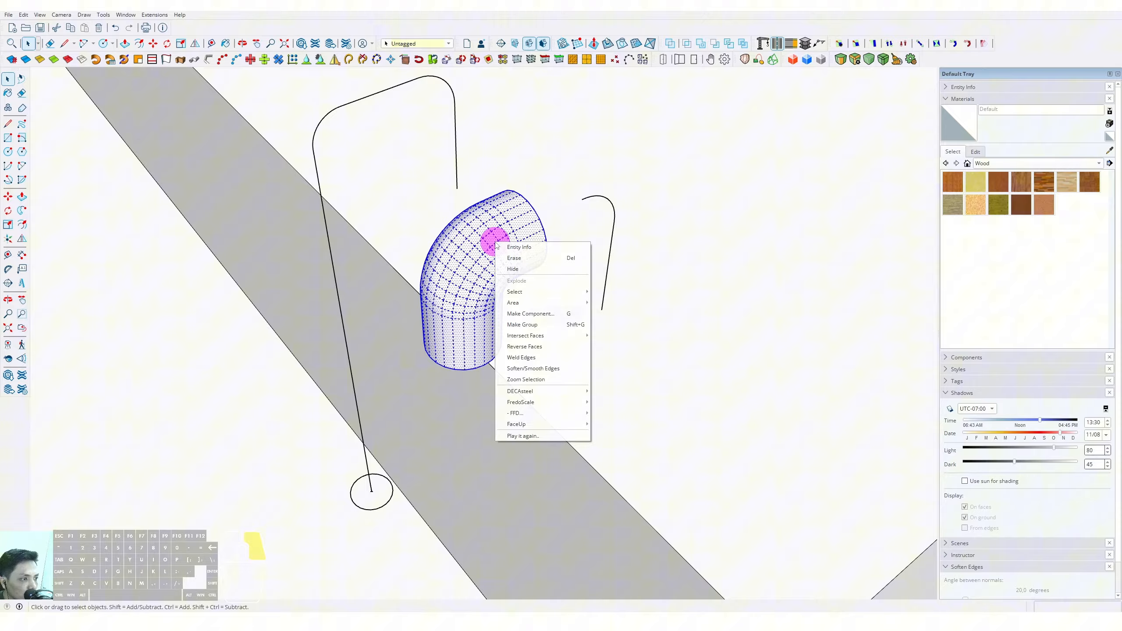
{"action": "left_click", "coordinate": [523, 325]}
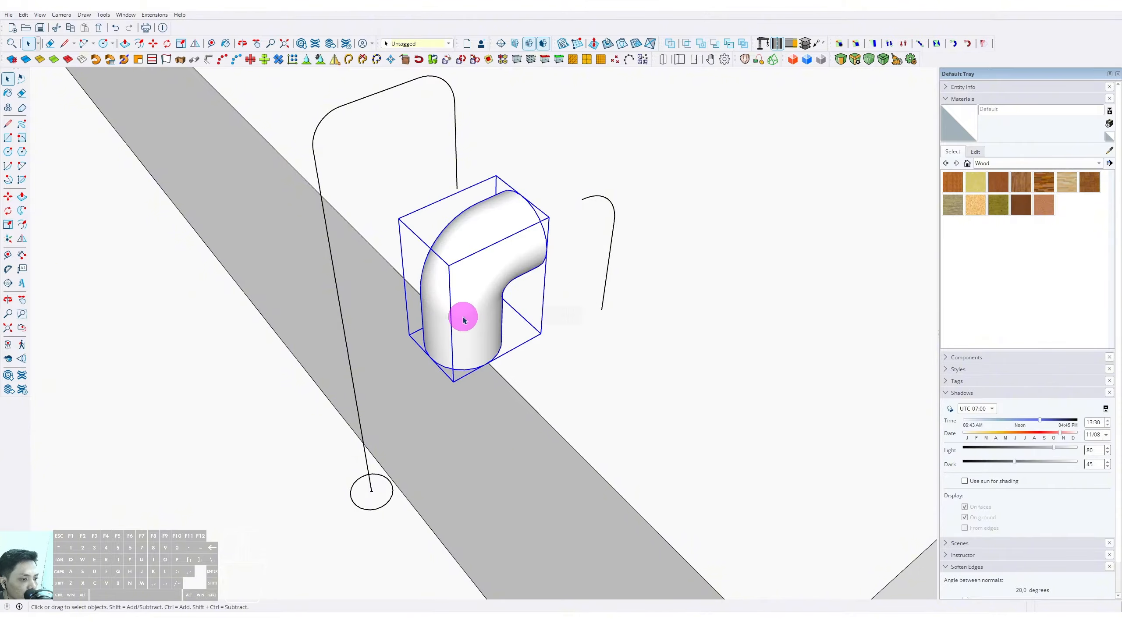
Move the elbow group by its base centre along the green axis onto the first path, aligned with that path's vertical line.
{"action": "middle_click_drag", "start_coordinate": [463, 319], "coordinate": [534, 162]}
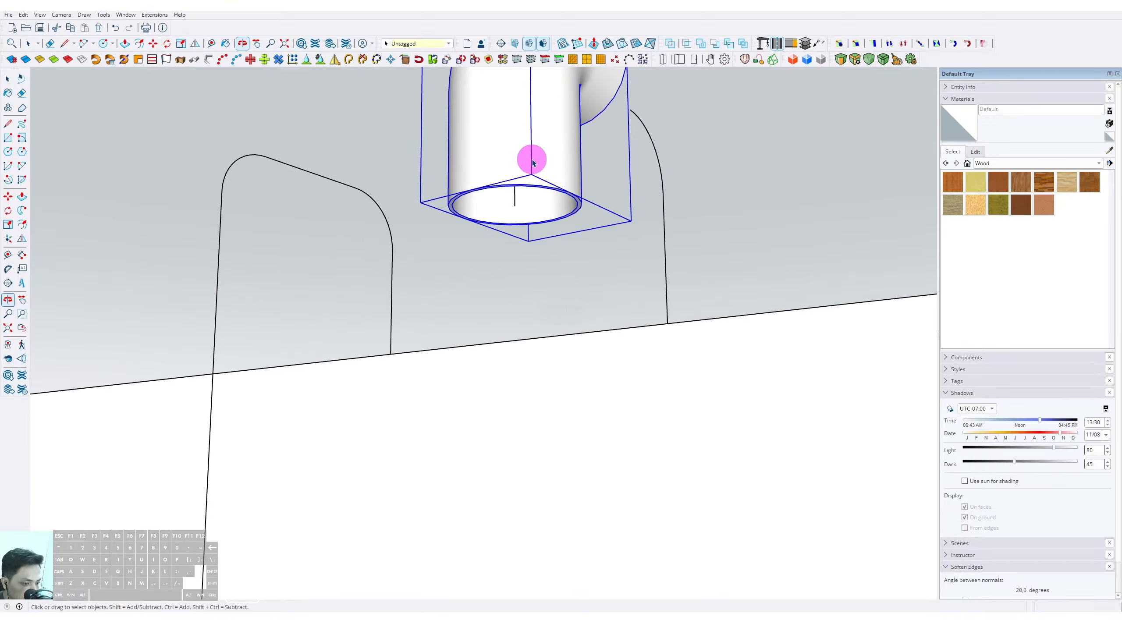
{"action": "key", "text": "m"}
{"action": "left_click", "coordinate": [513, 207]}
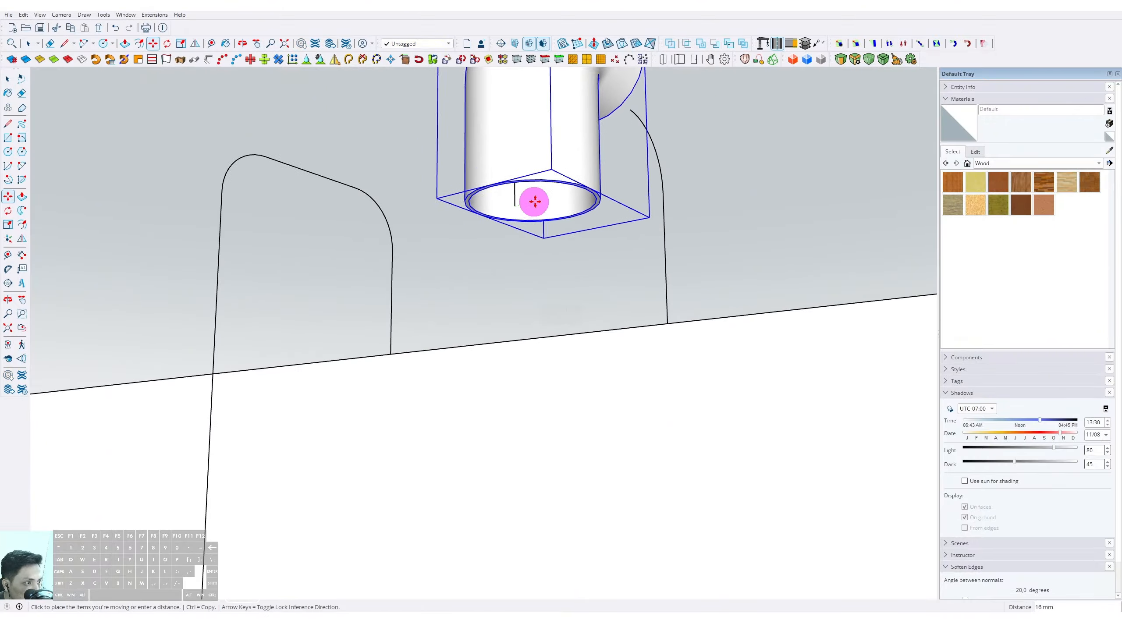
{"action": "key", "text": "shift"}
{"action": "middle_click_drag", "start_coordinate": [291, 412], "coordinate": [513, 240], "text": "shift"}
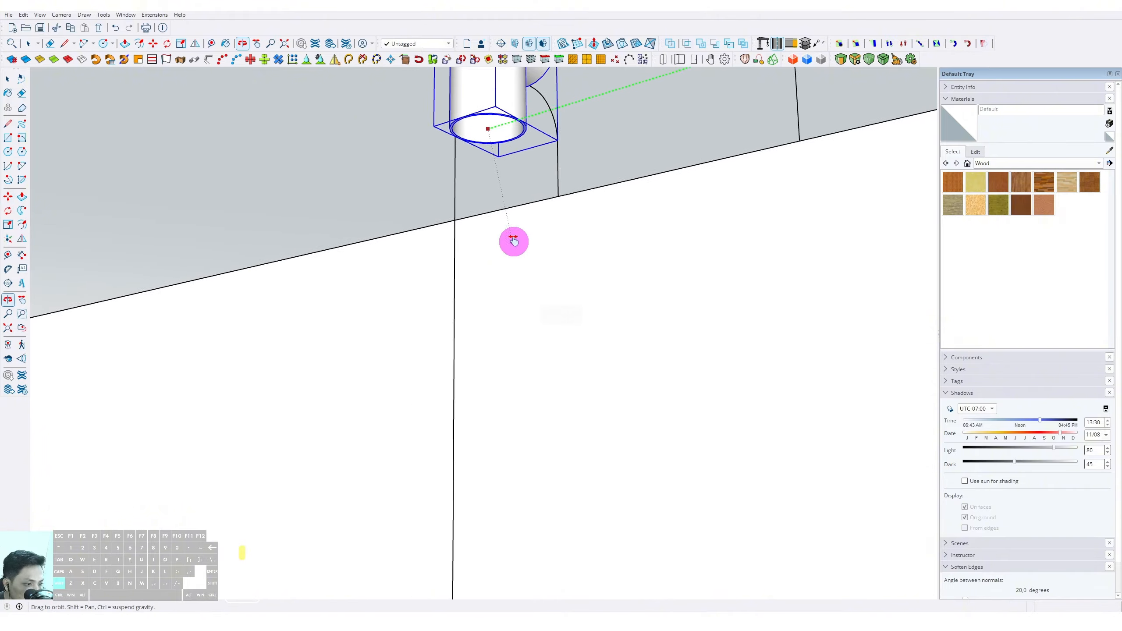
{"action": "middle_click_drag", "start_coordinate": [533, 503], "coordinate": [516, 337], "text": "shift"}
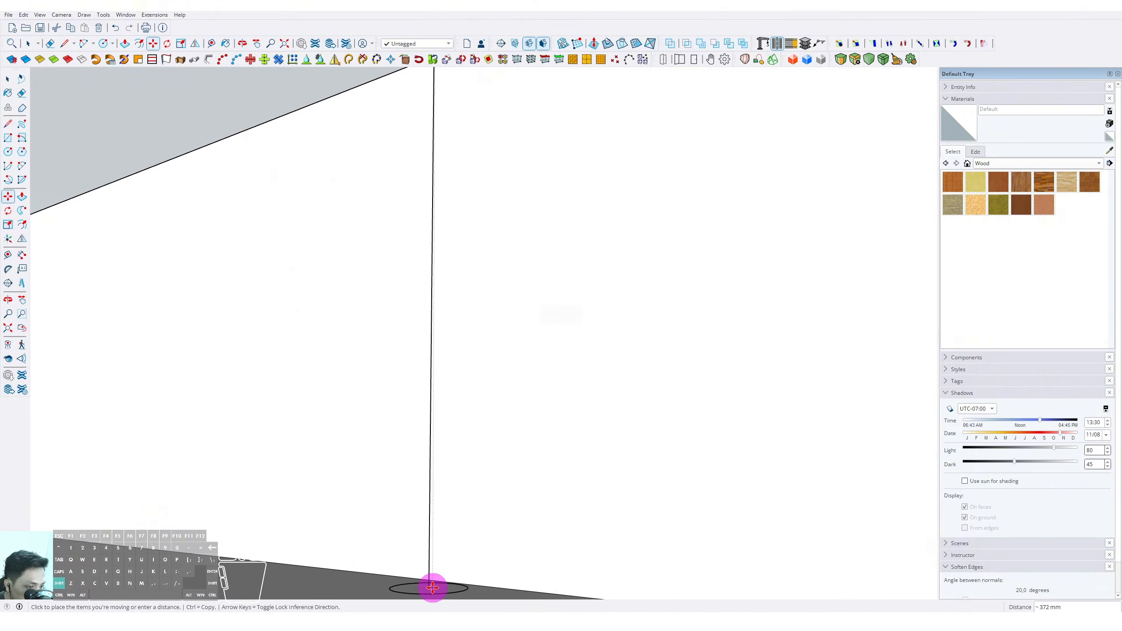
{"action": "middle_click_drag", "start_coordinate": [574, 181], "coordinate": [486, 385]}
{"action": "scroll", "coordinate": [596, 235], "scroll_direction": "down", "scroll_amount": 3}
{"action": "middle_click_drag", "start_coordinate": [596, 235], "coordinate": [563, 364]}
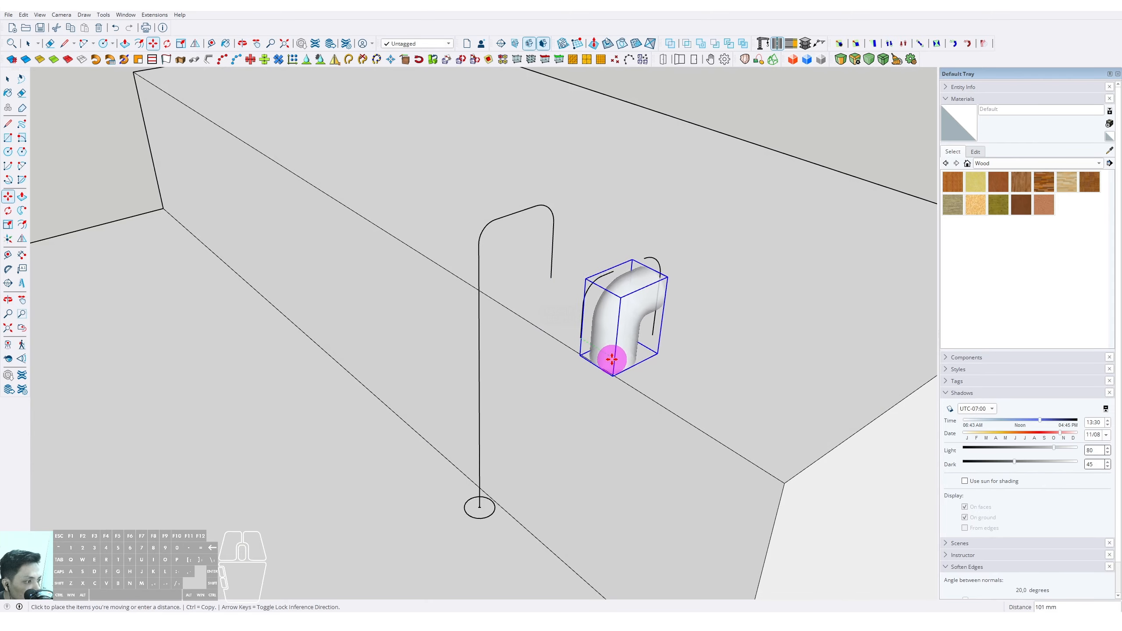
{"action": "key", "text": "shift"}
{"action": "scroll", "coordinate": [518, 441], "scroll_direction": "up", "scroll_amount": 2, "text": "shift"}
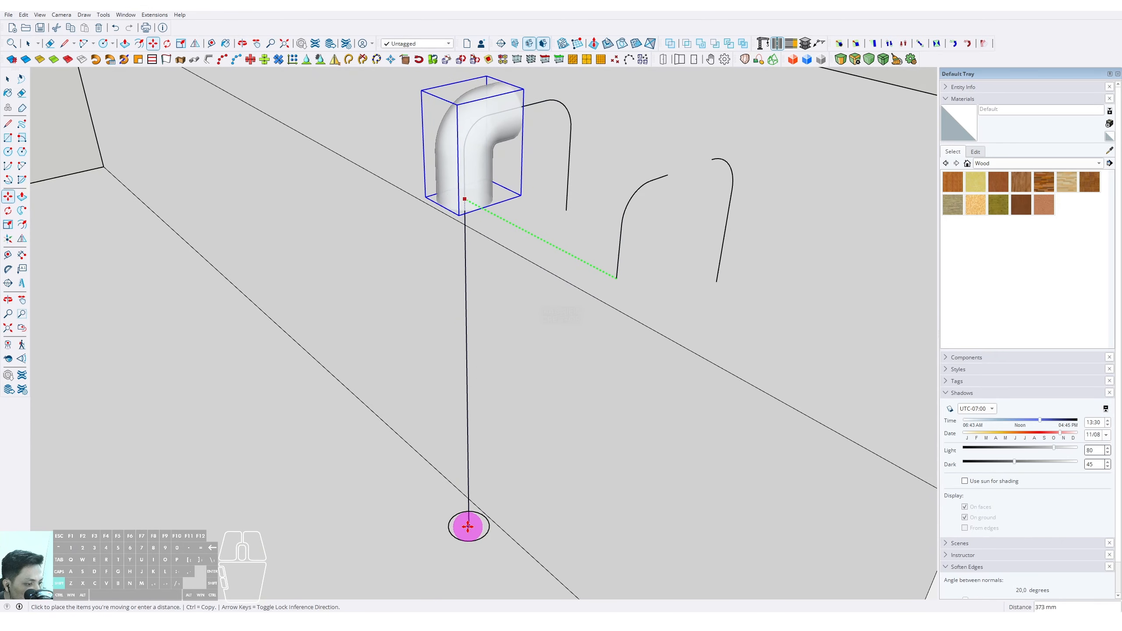
{"action": "scroll", "coordinate": [468, 527], "scroll_direction": "up", "scroll_amount": 3, "text": "shift"}
{"action": "scroll", "coordinate": [469, 528], "scroll_direction": "down", "scroll_amount": 3, "text": "shift"}
{"action": "middle_click_drag", "start_coordinate": [511, 434], "coordinate": [520, 229]}
{"action": "scroll", "coordinate": [520, 228], "scroll_direction": "up", "scroll_amount": 2}
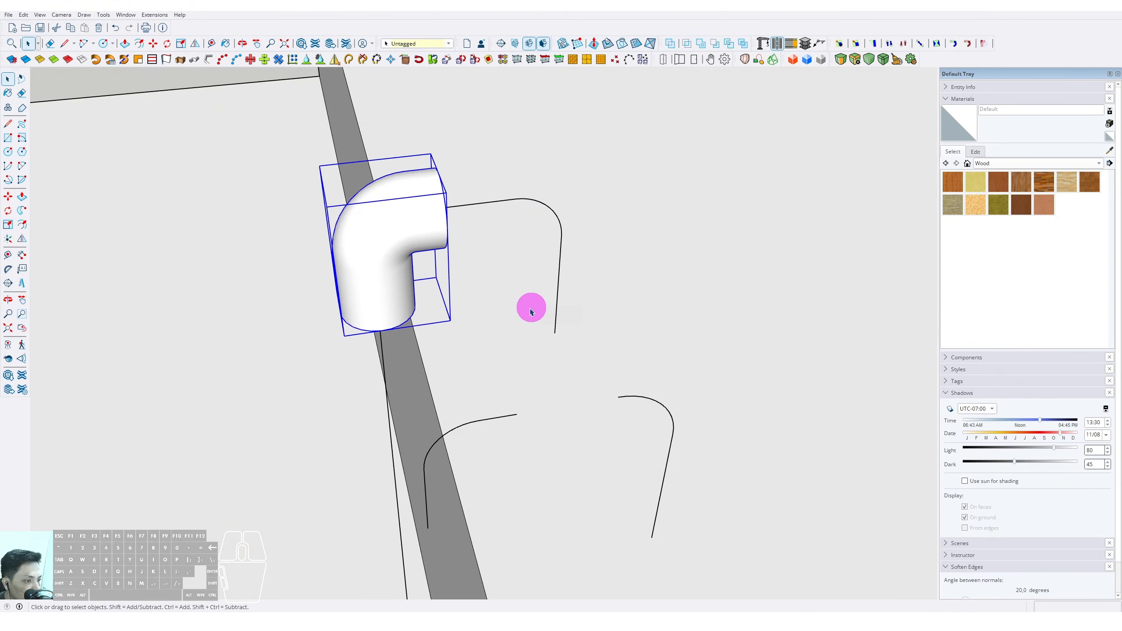
Copy the circle at the first path's foot by its centre to the free end of the same path.
{"action": "scroll", "coordinate": [525, 305], "scroll_direction": "down", "scroll_amount": 2}
{"action": "scroll", "coordinate": [484, 486], "scroll_direction": "up", "scroll_amount": 5}
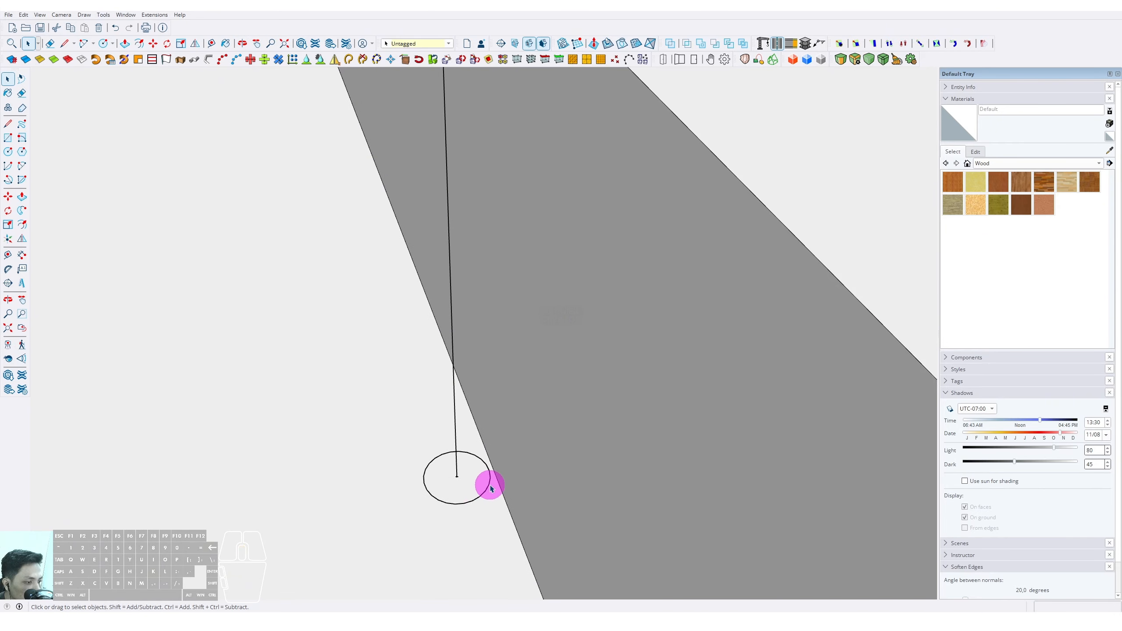
{"action": "scroll", "coordinate": [488, 486], "scroll_direction": "up", "scroll_amount": 1}
{"action": "key", "text": "m"}
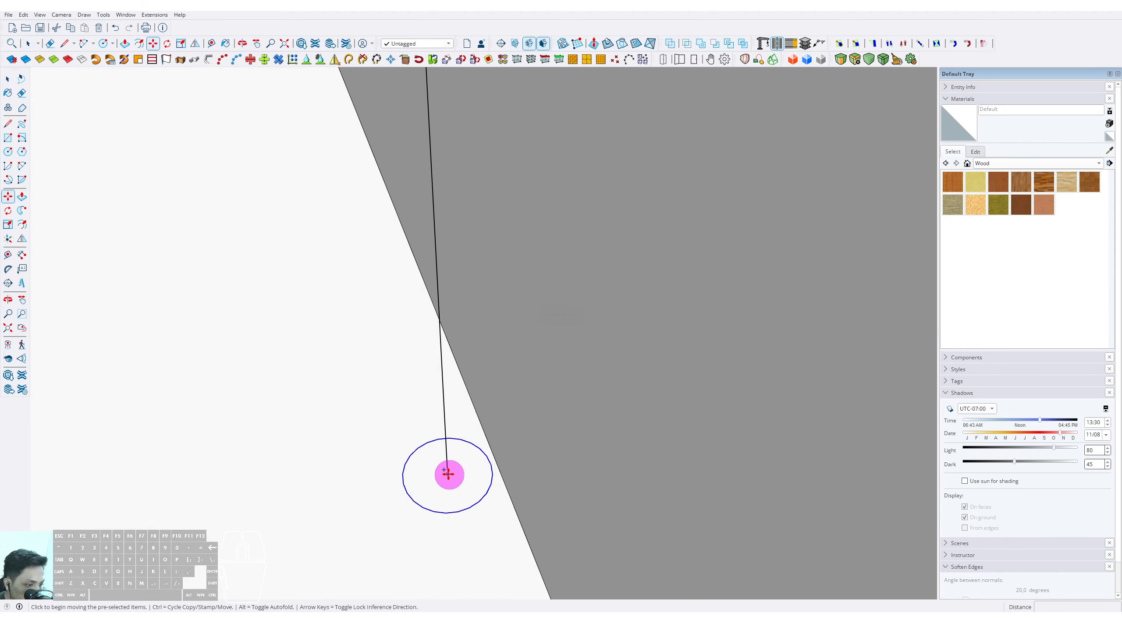
{"action": "key", "text": "ctrl"}
{"action": "left_click", "coordinate": [448, 474]}
{"action": "scroll", "coordinate": [468, 465], "scroll_direction": "down", "scroll_amount": 4}
{"action": "scroll", "coordinate": [501, 338], "scroll_direction": "up", "scroll_amount": 3}
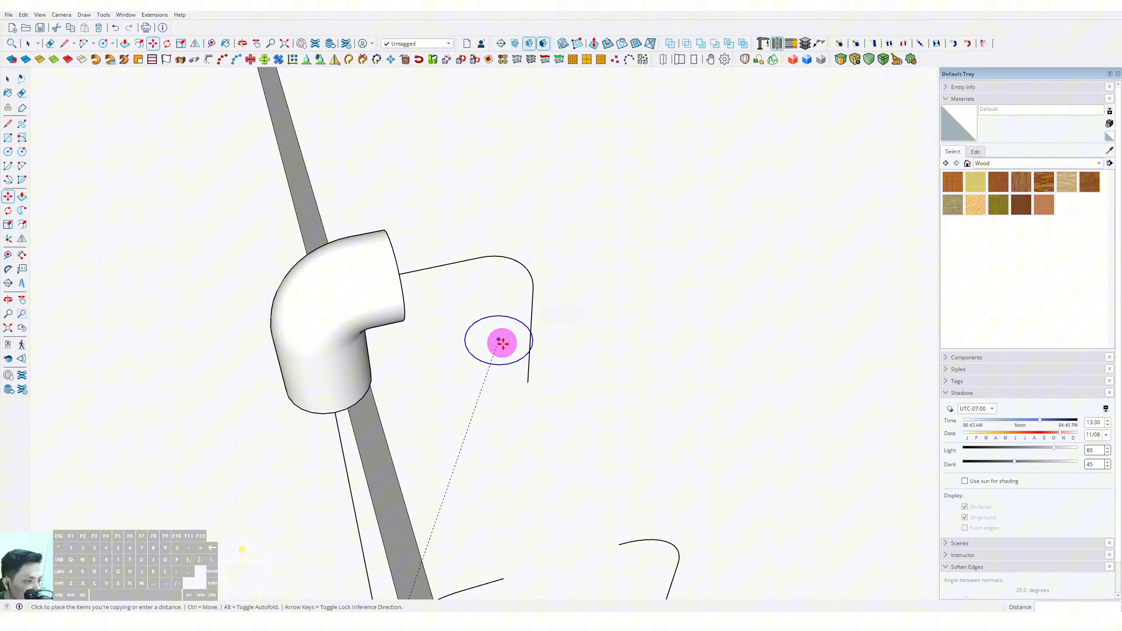
{"action": "left_click", "coordinate": [529, 380]}
{"action": "scroll", "coordinate": [512, 358], "scroll_direction": "down", "scroll_amount": 3}
{"action": "key", "text": "space"}
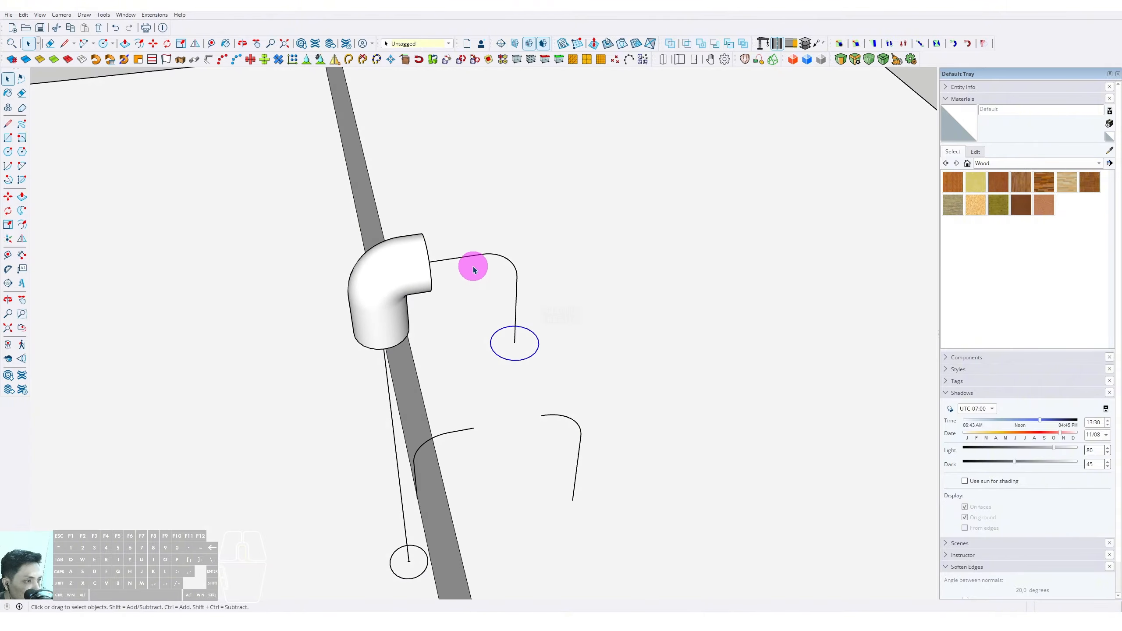
Select the first path's upper segment, second bend, end line and end circle, and place a copy behind the elbow, away from the second path.
{"action": "left_click", "coordinate": [467, 258]}
{"action": "scroll", "coordinate": [482, 259], "scroll_direction": "up", "scroll_amount": 1}
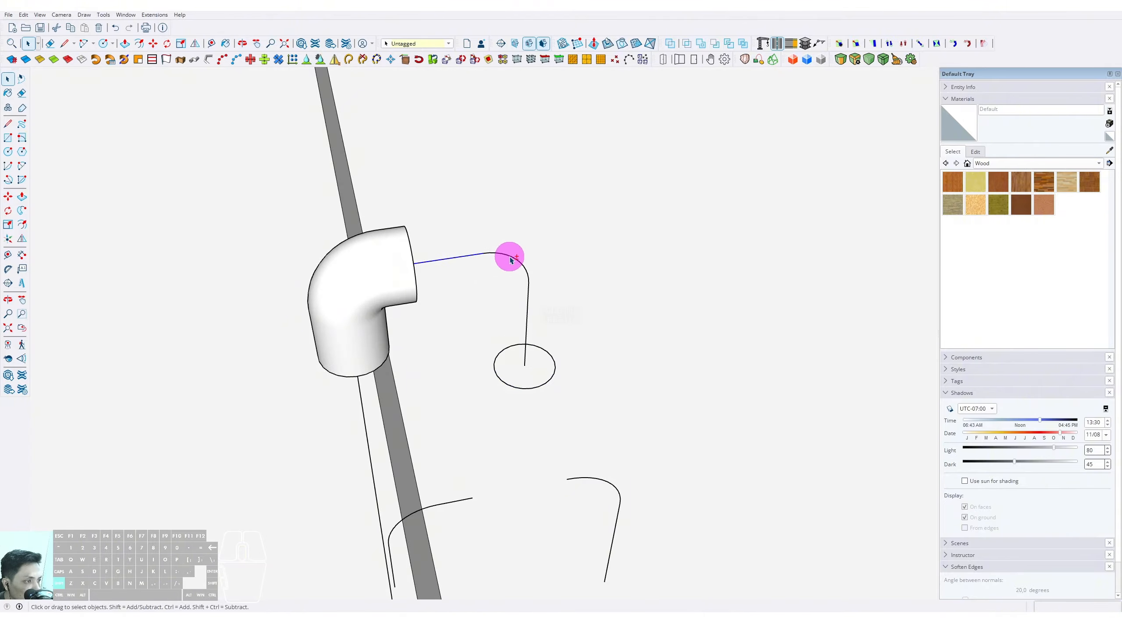
{"action": "left_click", "coordinate": [529, 371], "text": "shift"}
{"action": "scroll", "coordinate": [529, 372], "scroll_direction": "down", "scroll_amount": 1}
{"action": "scroll", "coordinate": [526, 367], "scroll_direction": "up", "scroll_amount": 1}
{"action": "left_click", "coordinate": [550, 358], "text": "shift"}
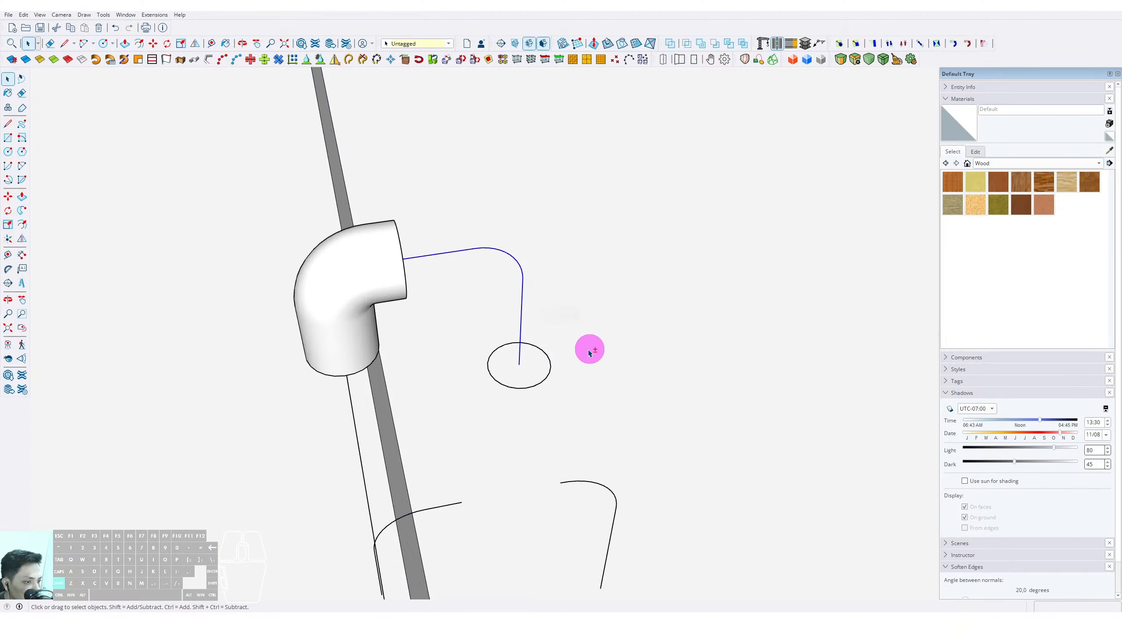
{"action": "middle_click_drag", "start_coordinate": [546, 358], "coordinate": [559, 416]}
{"action": "key", "text": "m"}
{"action": "key", "text": "ctrl"}
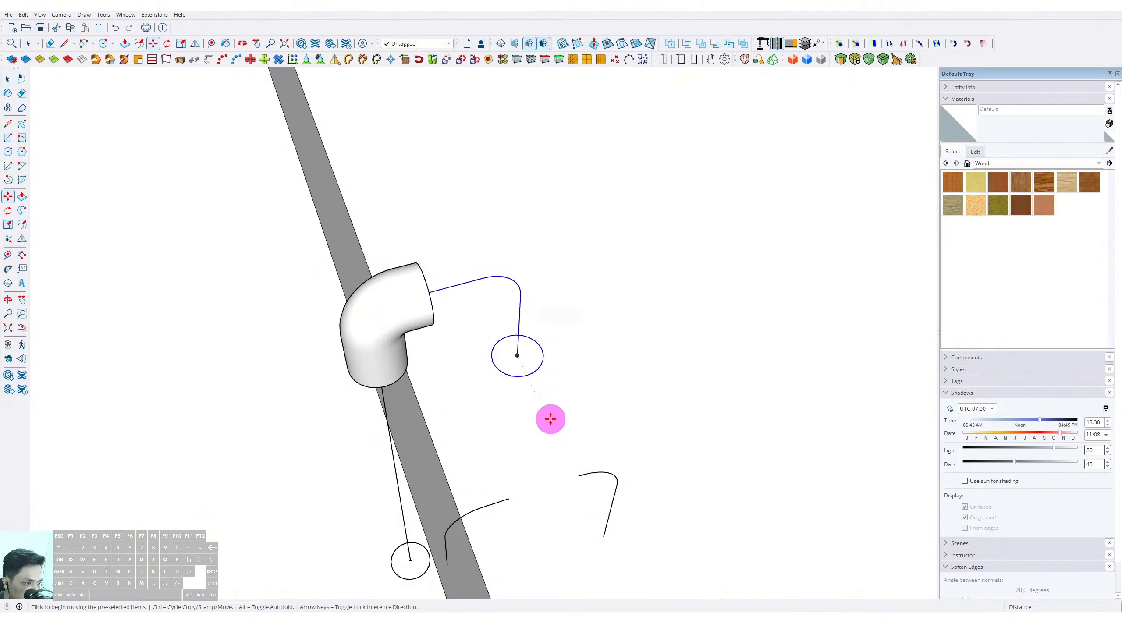
{"action": "left_click", "coordinate": [559, 383]}
{"action": "middle_click_drag", "start_coordinate": [557, 378], "coordinate": [585, 388]}
{"action": "left_click", "coordinate": [556, 285]}
{"action": "key", "text": "space"}
{"action": "scroll", "coordinate": [460, 254], "scroll_direction": "up", "scroll_amount": 2}
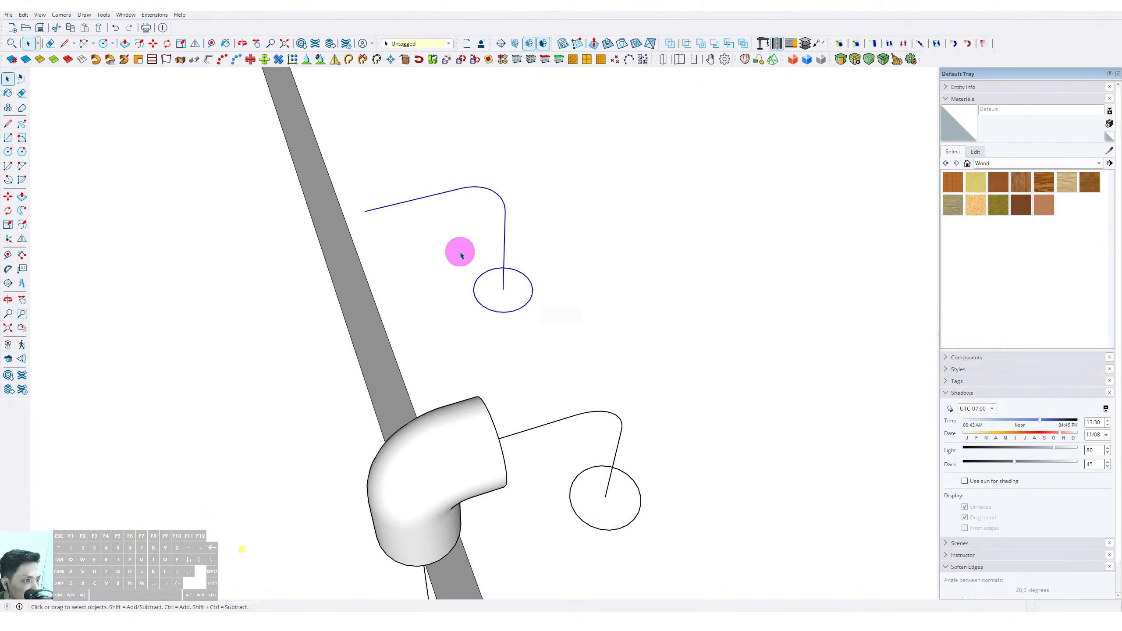
Draw a line about 432 mm long off the copied path's upper segment and erase the part between it and the open end.
{"action": "key", "text": "l"}
{"action": "left_click", "coordinate": [426, 196]}
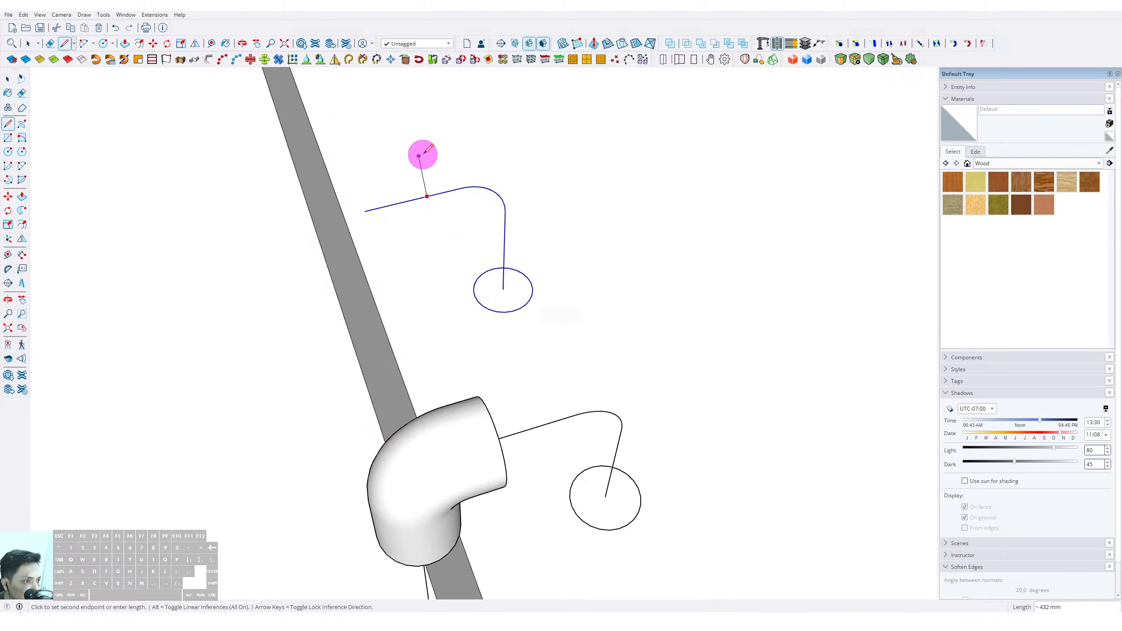
{"action": "left_click", "coordinate": [424, 152]}
{"action": "key", "text": "space"}
{"action": "middle_click_drag", "start_coordinate": [424, 152], "coordinate": [511, 306]}
{"action": "key", "text": "l"}
{"action": "left_click", "coordinate": [512, 306]}
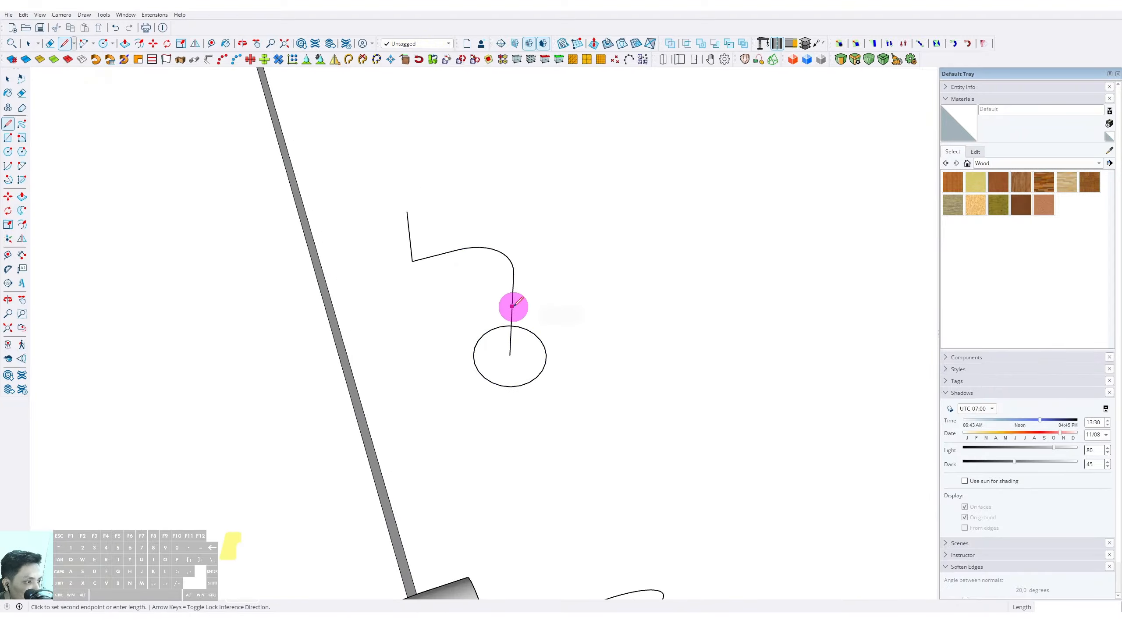
{"action": "key", "text": "shift"}
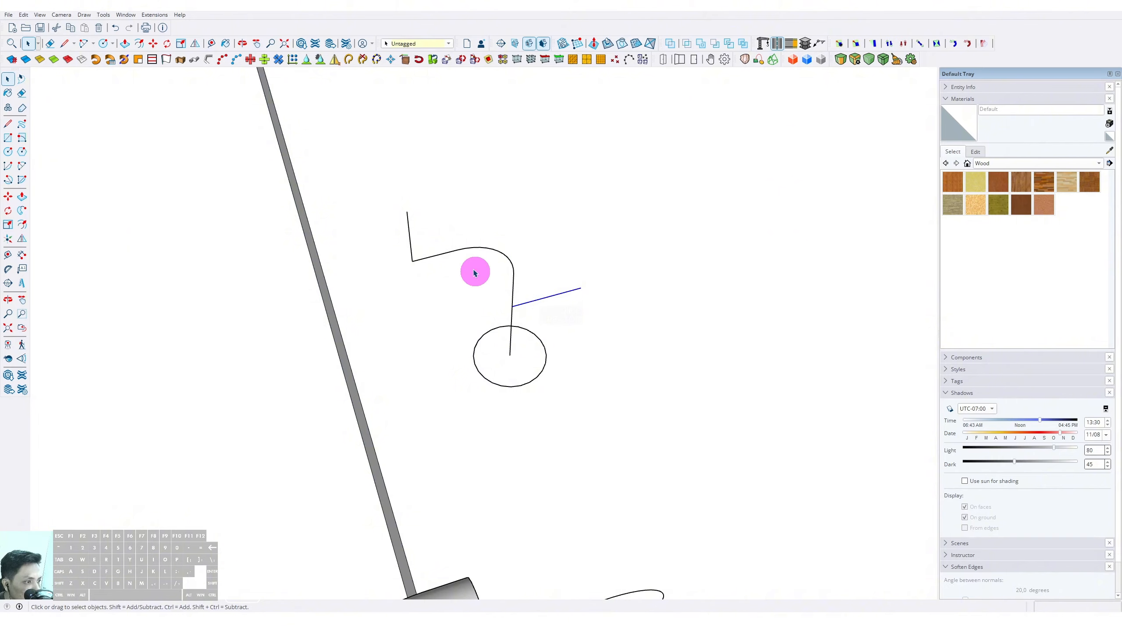
{"action": "key", "text": "Delete"}
{"action": "scroll", "coordinate": [528, 346], "scroll_direction": "up", "scroll_amount": 2}
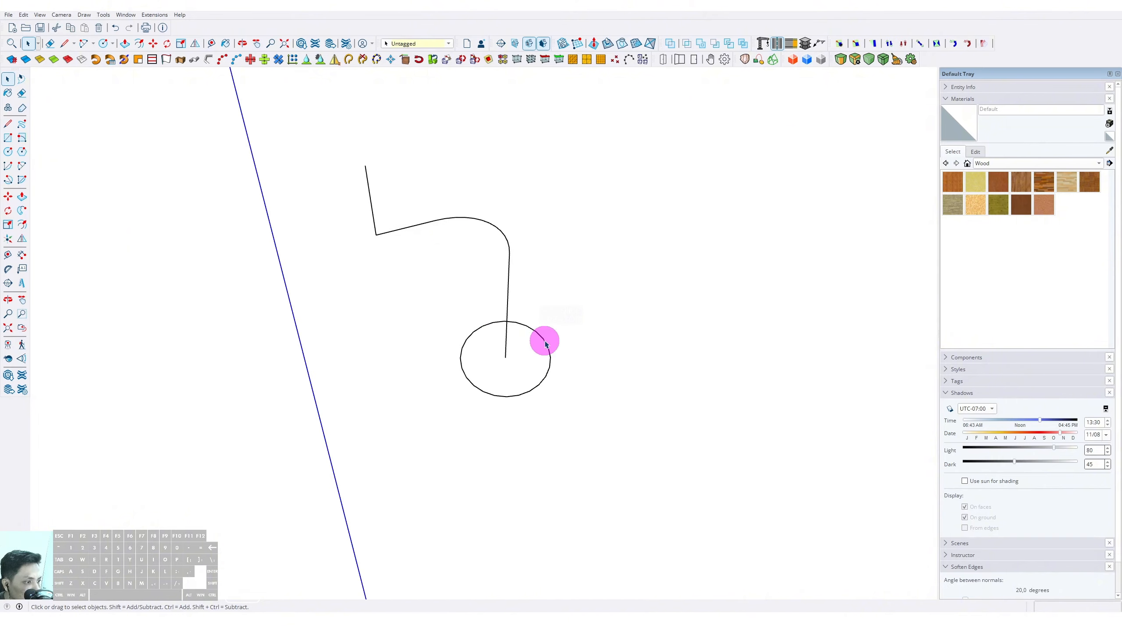
Fill the copied path's circle with a face by drawing a chord across it and erasing the chord.
{"action": "key", "text": "l"}
{"action": "left_click", "coordinate": [547, 347]}
{"action": "left_click", "coordinate": [511, 405]}
{"action": "key", "text": "space"}
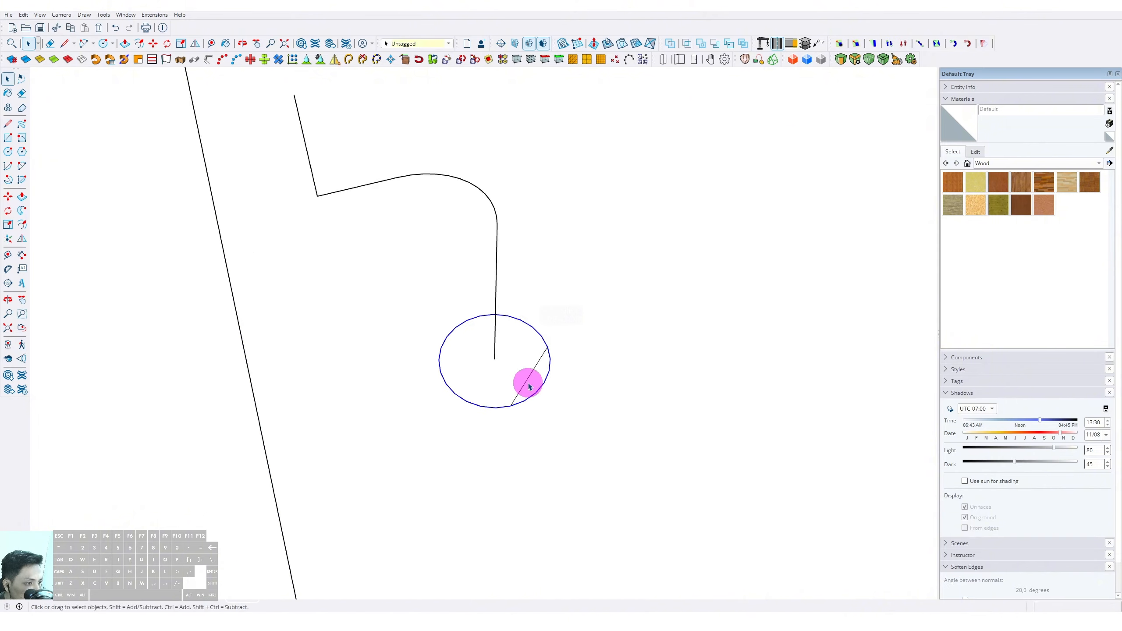
{"action": "scroll", "coordinate": [525, 378], "scroll_direction": "up", "scroll_amount": 3}
{"action": "left_click", "coordinate": [533, 382]}
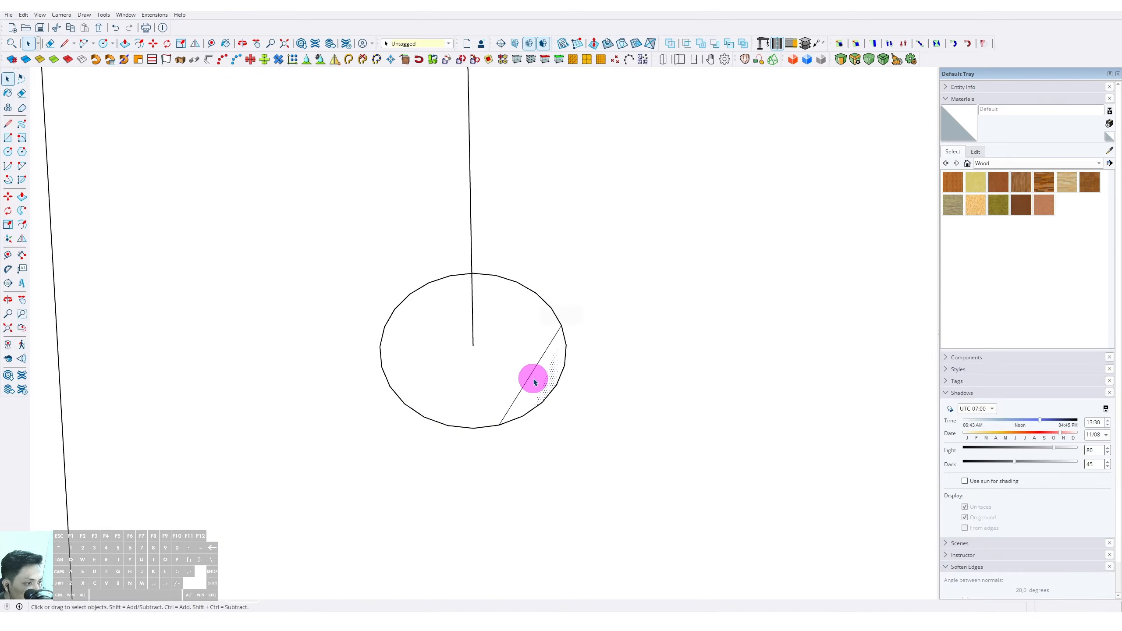
{"action": "key", "text": "Delete"}
{"action": "middle_click_drag", "start_coordinate": [543, 360], "coordinate": [524, 317]}
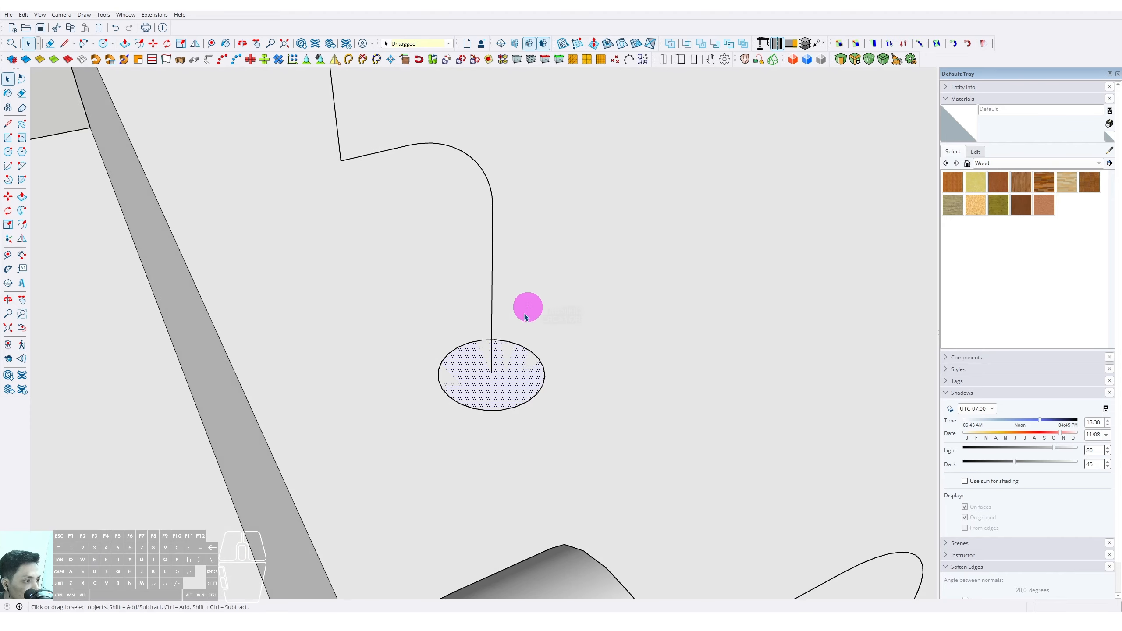
Move the filled circle about 104 mm up along the copied path's vertical end line.
{"action": "key", "text": "m"}
{"action": "left_click", "coordinate": [516, 351]}
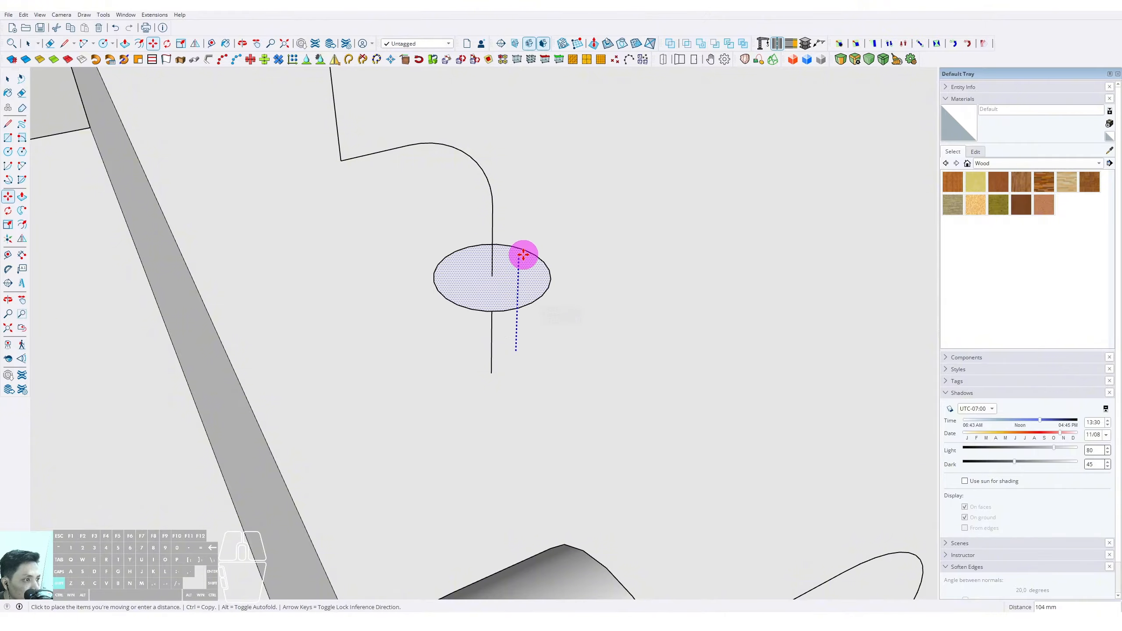
{"action": "left_click", "coordinate": [523, 252]}
{"action": "scroll", "coordinate": [508, 265], "scroll_direction": "up", "scroll_amount": 1}
Split the vertical end line with a short line at the circle's centre and erase the part below together with the circle's face.
{"action": "key", "text": "l"}
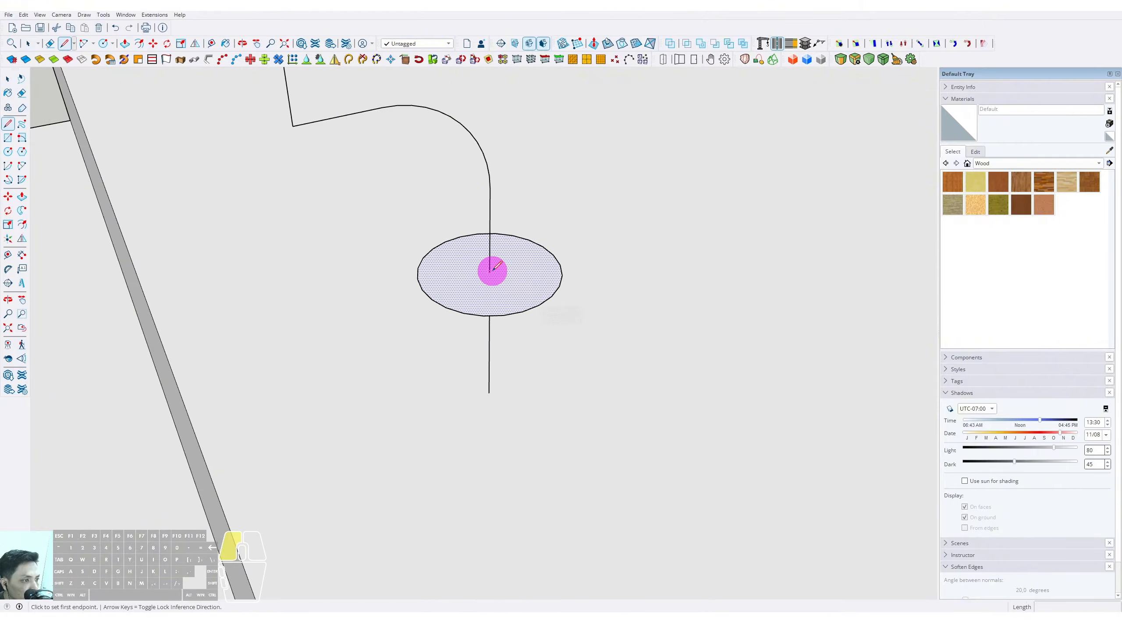
{"action": "left_click", "coordinate": [490, 270]}
{"action": "left_click", "coordinate": [532, 268]}
{"action": "key", "text": "space"}
{"action": "left_click", "coordinate": [494, 295]}
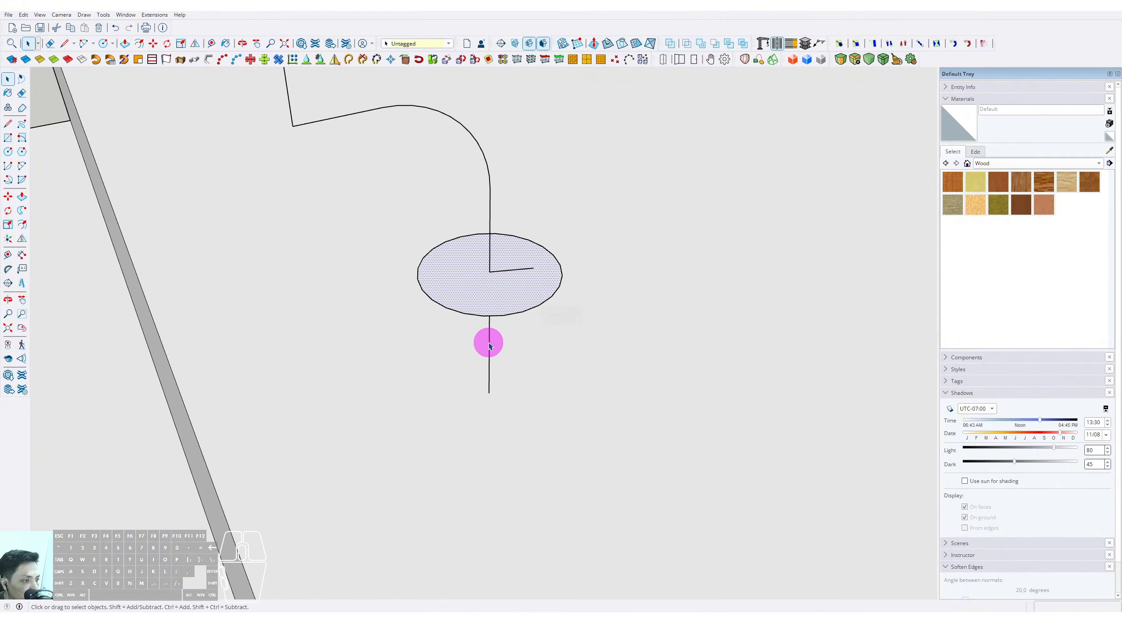
{"action": "middle_click_drag", "start_coordinate": [491, 338], "coordinate": [514, 340]}
{"action": "left_click", "coordinate": [447, 279]}
{"action": "key", "text": "Delete"}
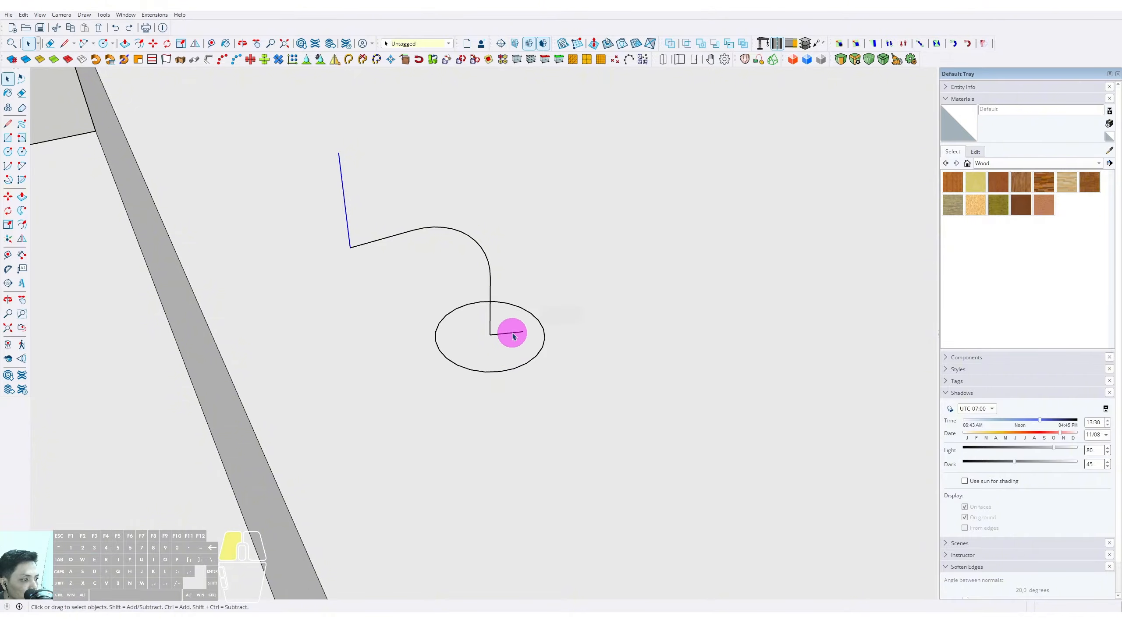
Delete the short helper line at the circle's centre and the extra straight line at the copied path's open end.
{"action": "scroll", "coordinate": [458, 277], "scroll_direction": "down", "scroll_amount": 5}
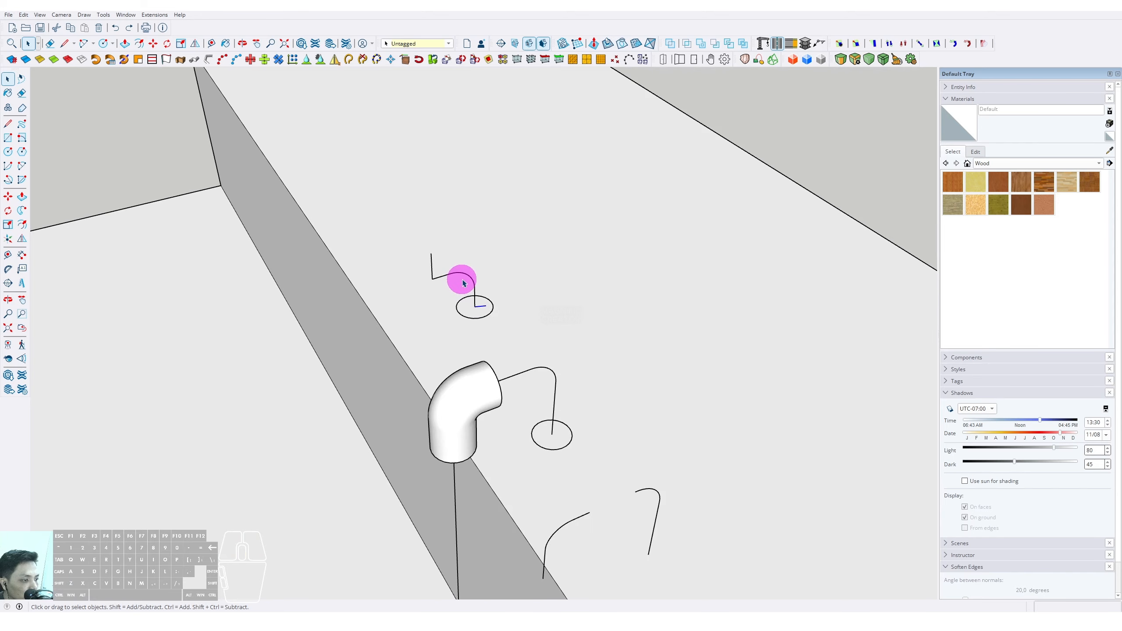
{"action": "scroll", "coordinate": [464, 285], "scroll_direction": "up", "scroll_amount": 5}
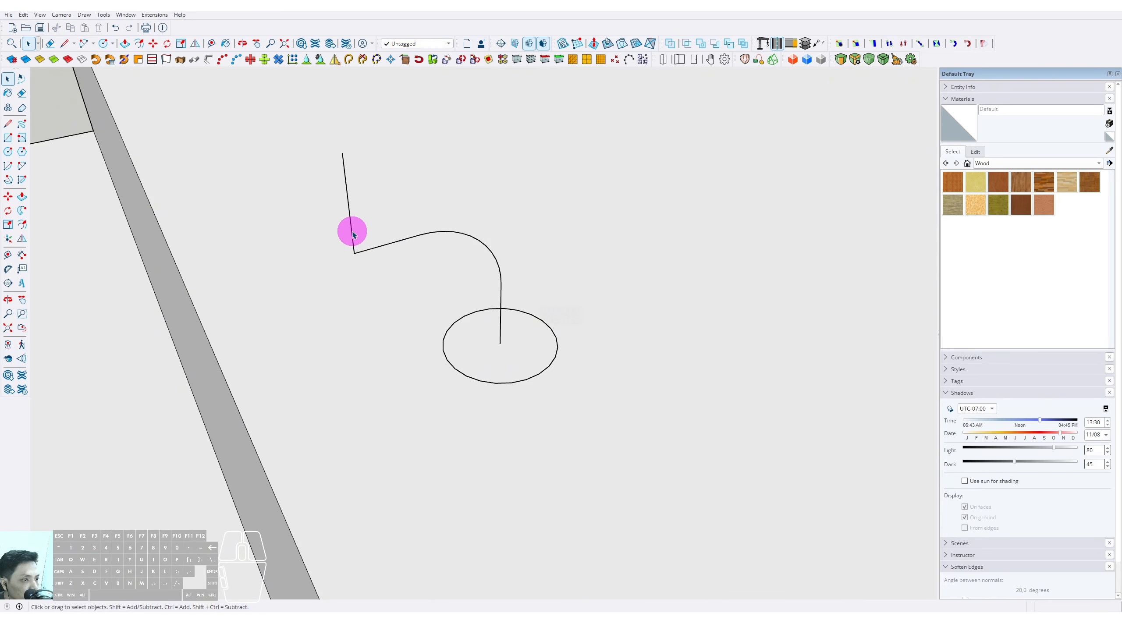
{"action": "middle_click_drag", "start_coordinate": [534, 321], "coordinate": [506, 355]}
Draw a chord across the raised circle and erase it to restore the circle's face.
{"action": "key", "text": "l"}
{"action": "left_click", "coordinate": [507, 351]}
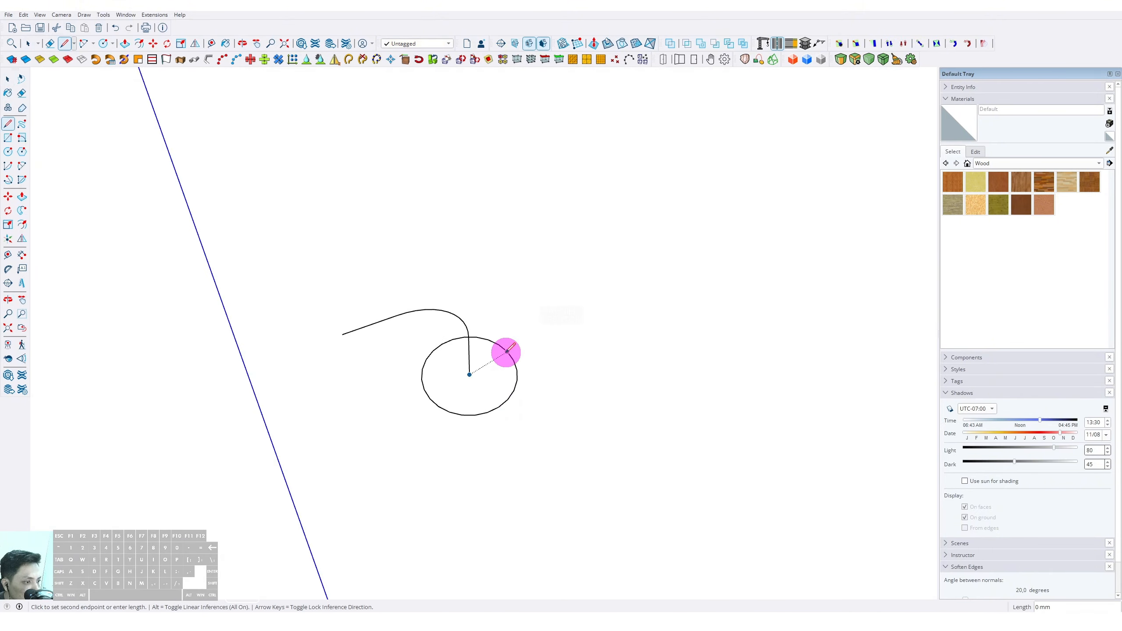
{"action": "left_click", "coordinate": [489, 413]}
{"action": "key", "text": "space"}
{"action": "middle_click_drag", "start_coordinate": [488, 412], "coordinate": [518, 355]}
{"action": "key", "text": "Delete"}
Offset the circle 3 mm outward and delete the inner face so only a ring remains.
{"action": "key", "text": "f"}
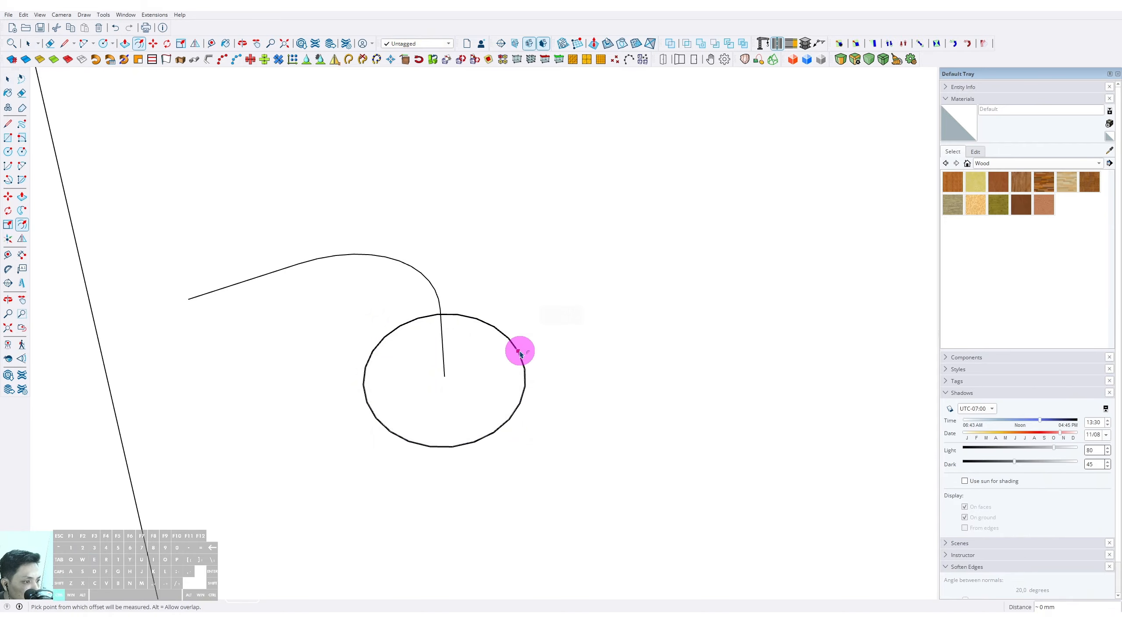
{"action": "left_click", "coordinate": [519, 352]}
{"action": "left_click", "coordinate": [532, 348]}
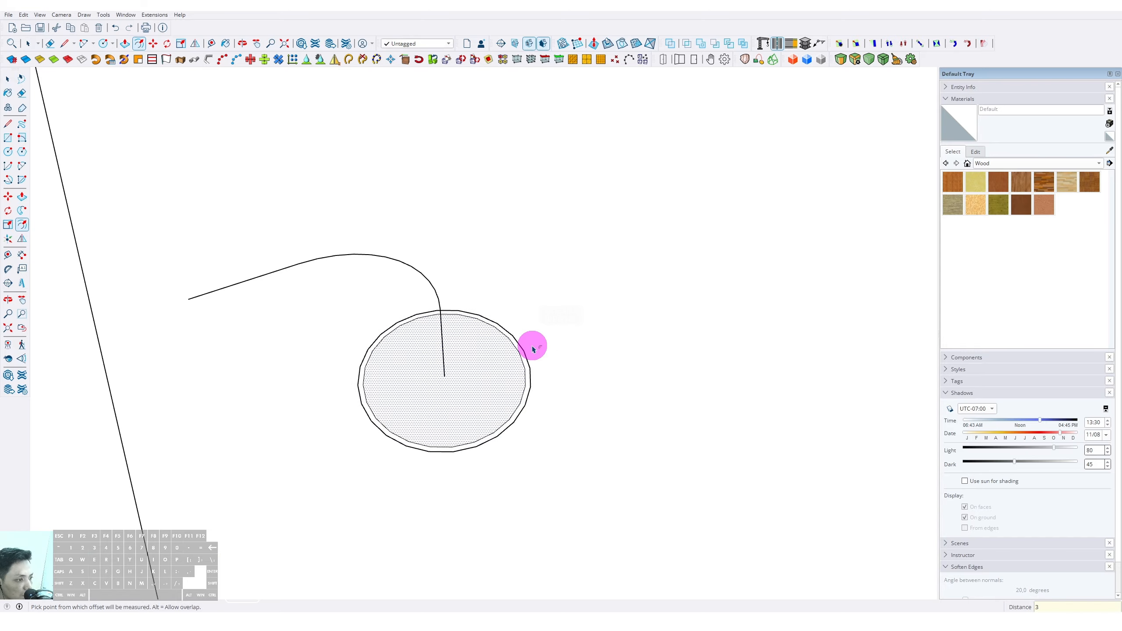
{"action": "key", "text": "space"}
Sweep the ring along the copied bend path with Follow Me and group the resulting hollow elbow.
{"action": "middle_click_drag", "start_coordinate": [498, 383], "coordinate": [520, 339]}
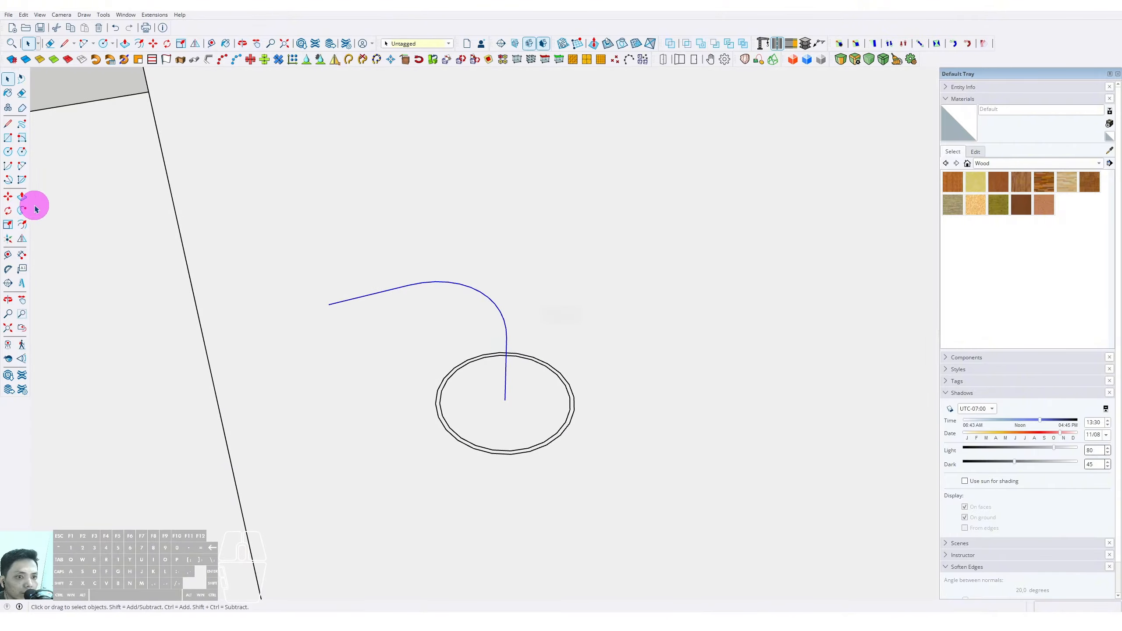
{"action": "left_click", "coordinate": [574, 405]}
{"action": "middle_click_drag", "start_coordinate": [574, 404], "coordinate": [458, 302]}
{"action": "scroll", "coordinate": [458, 302], "scroll_direction": "down", "scroll_amount": 2}
{"action": "triple_click", "coordinate": [449, 308]}
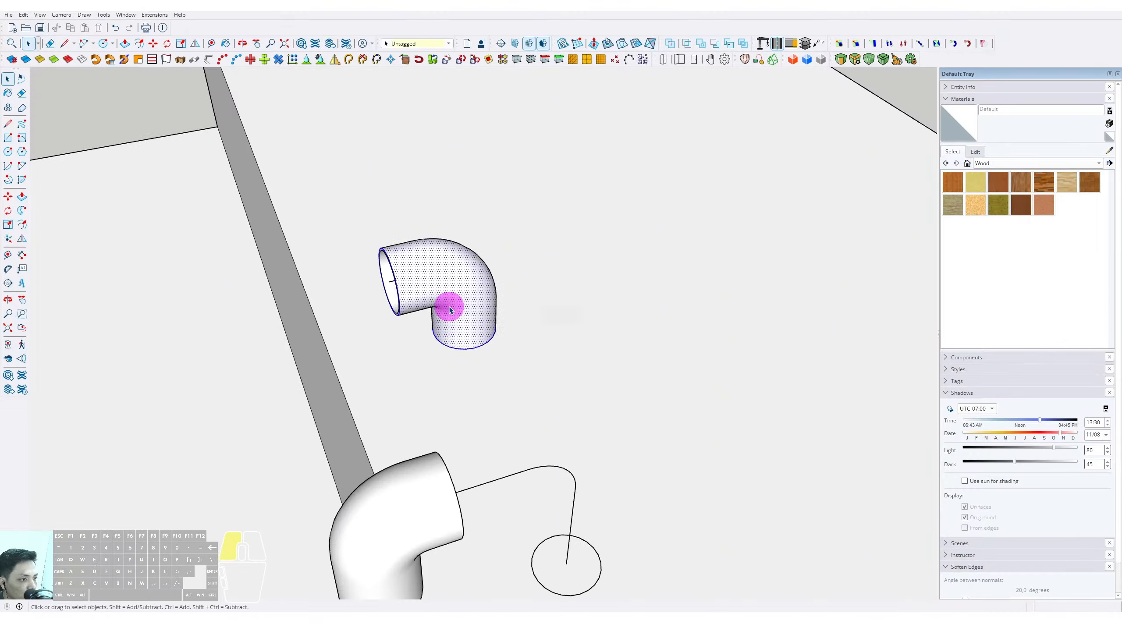
{"action": "right_click", "coordinate": [449, 307]}
{"action": "left_click", "coordinate": [476, 389]}
Adjust the camera's field of view while framing the new hollow elbow.
{"action": "middle_click_drag", "start_coordinate": [468, 392], "coordinate": [571, 476]}
{"action": "left_click", "coordinate": [27, 43]}
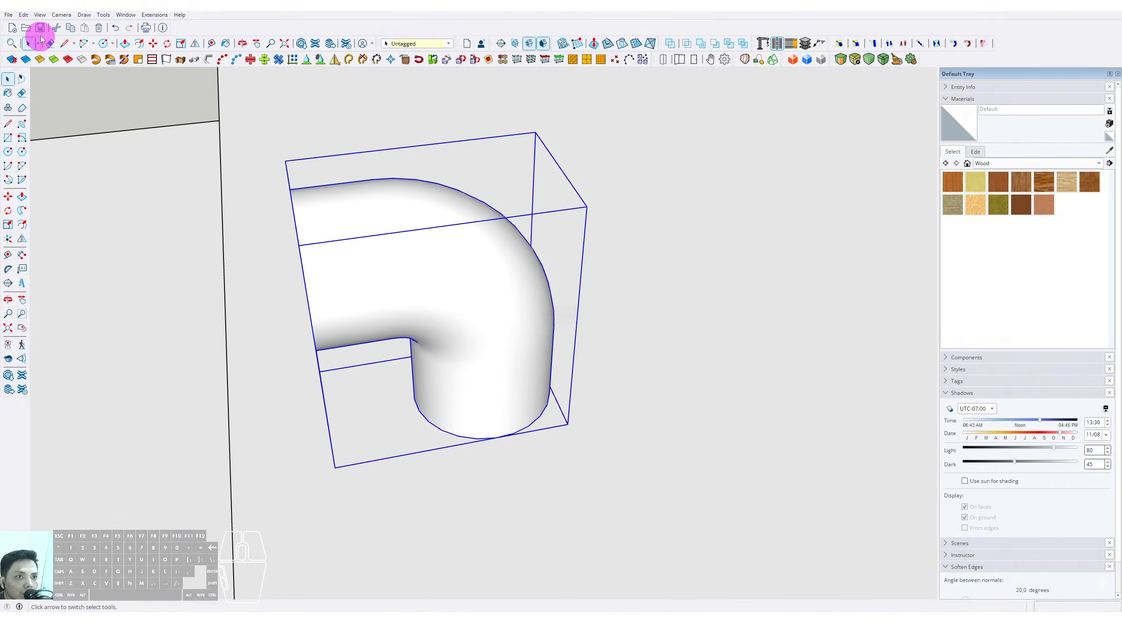
{"action": "left_click", "coordinate": [61, 15]}
{"action": "left_click", "coordinate": [68, 115]}
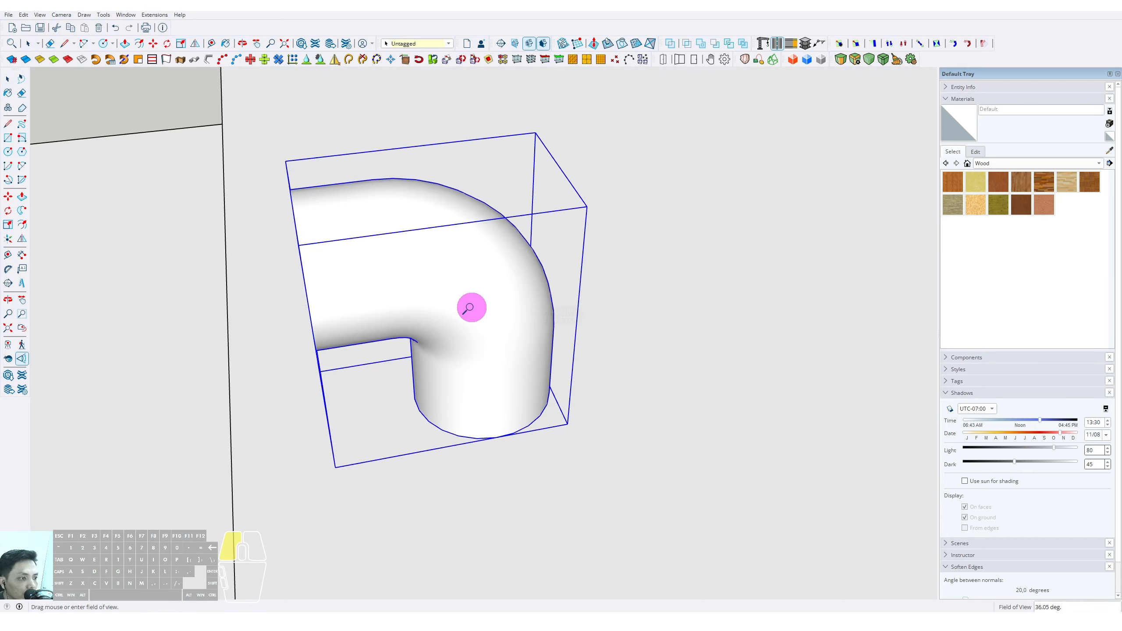
{"action": "left_click_drag", "start_coordinate": [466, 306], "coordinate": [470, 133]}
Copy the hollow elbow group from its path's open end to the matching point on the original path's second bend.
{"action": "middle_click_drag", "start_coordinate": [472, 135], "coordinate": [483, 370]}
{"action": "key", "text": "m"}
{"action": "left_click", "coordinate": [413, 352]}
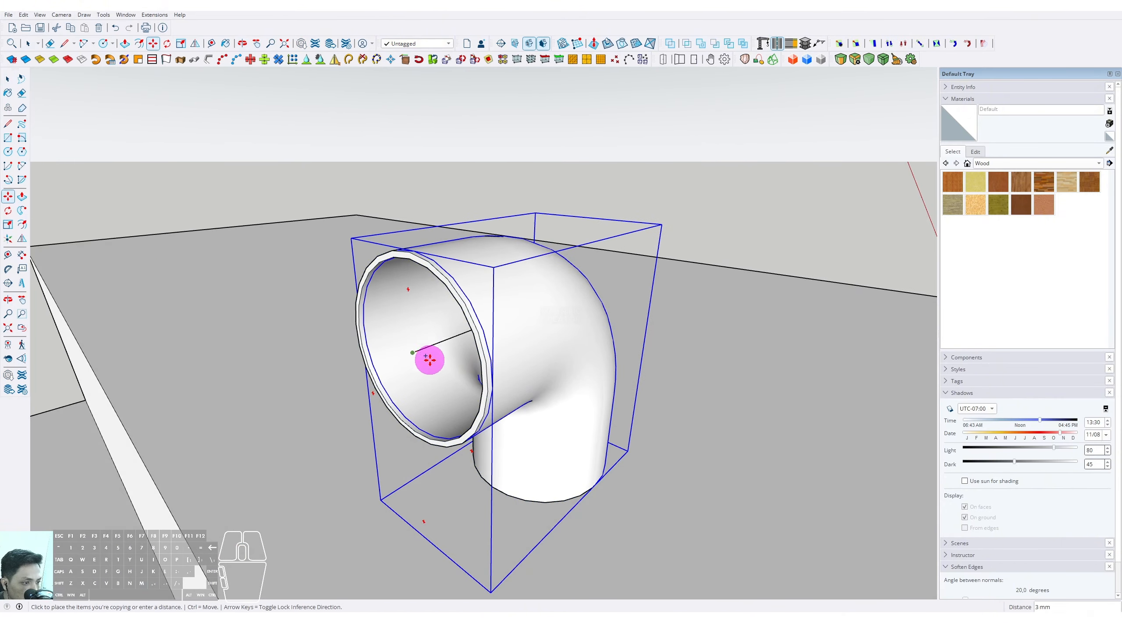
{"action": "key", "text": "ctrl"}
{"action": "scroll", "coordinate": [441, 370], "scroll_direction": "down", "scroll_amount": 2}
{"action": "scroll", "coordinate": [599, 446], "scroll_direction": "down", "scroll_amount": 3}
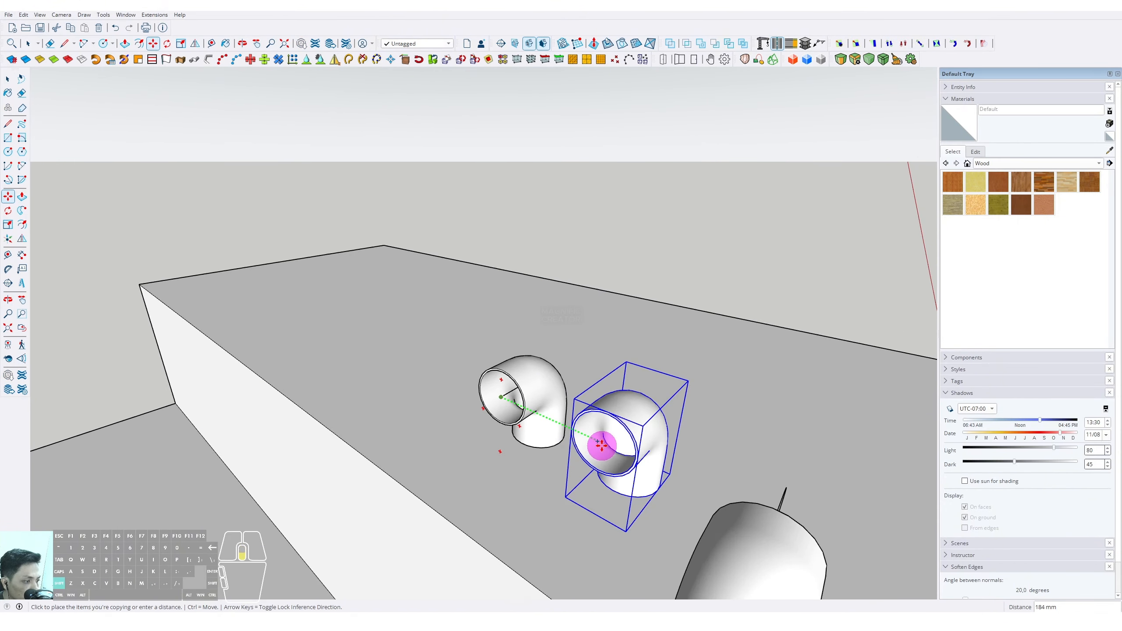
{"action": "middle_click_drag", "start_coordinate": [601, 446], "coordinate": [428, 340], "text": "shift"}
{"action": "scroll", "coordinate": [428, 340], "scroll_direction": "up", "scroll_amount": 3}
{"action": "key", "text": "shift"}
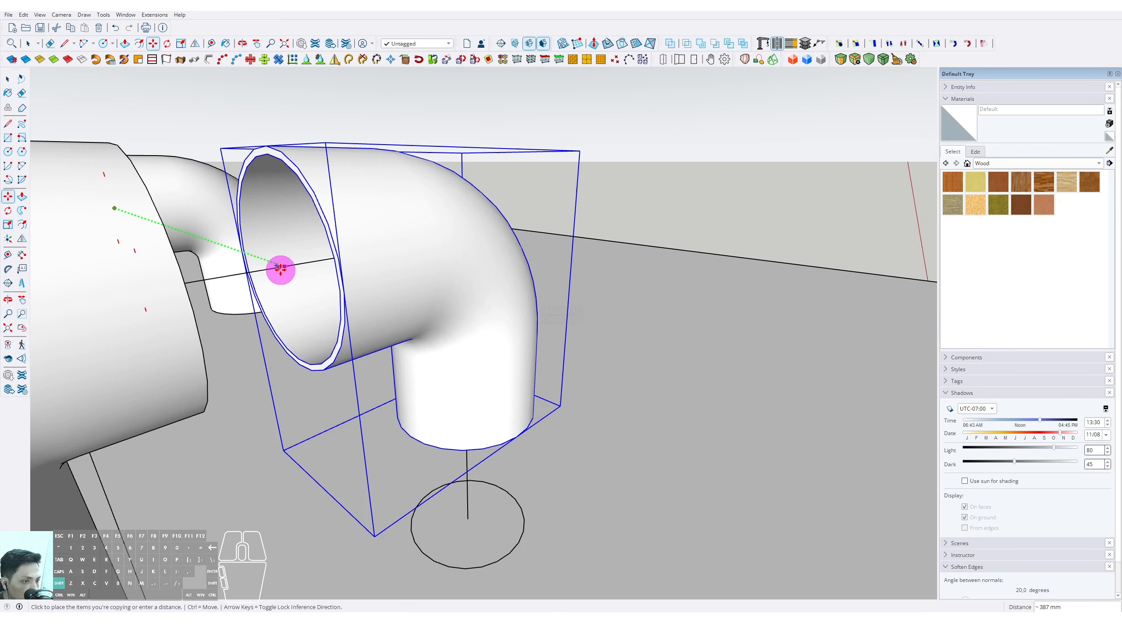
{"action": "left_click", "coordinate": [285, 267], "text": "shift"}
{"action": "key", "text": "space"}
Delete the circle at the free end of the original path below the second elbow.
{"action": "scroll", "coordinate": [477, 375], "scroll_direction": "down", "scroll_amount": 4}
{"action": "middle_click_drag", "start_coordinate": [476, 454], "coordinate": [448, 345]}
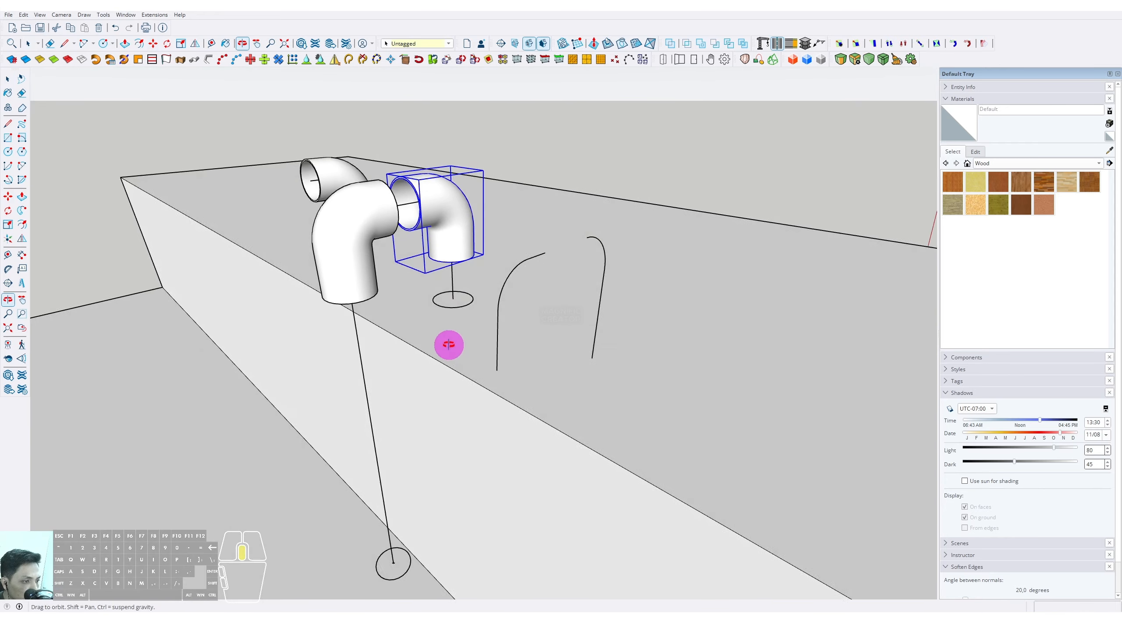
{"action": "scroll", "coordinate": [448, 320], "scroll_direction": "up", "scroll_amount": 1}
{"action": "middle_click_drag", "start_coordinate": [389, 464], "coordinate": [401, 366]}
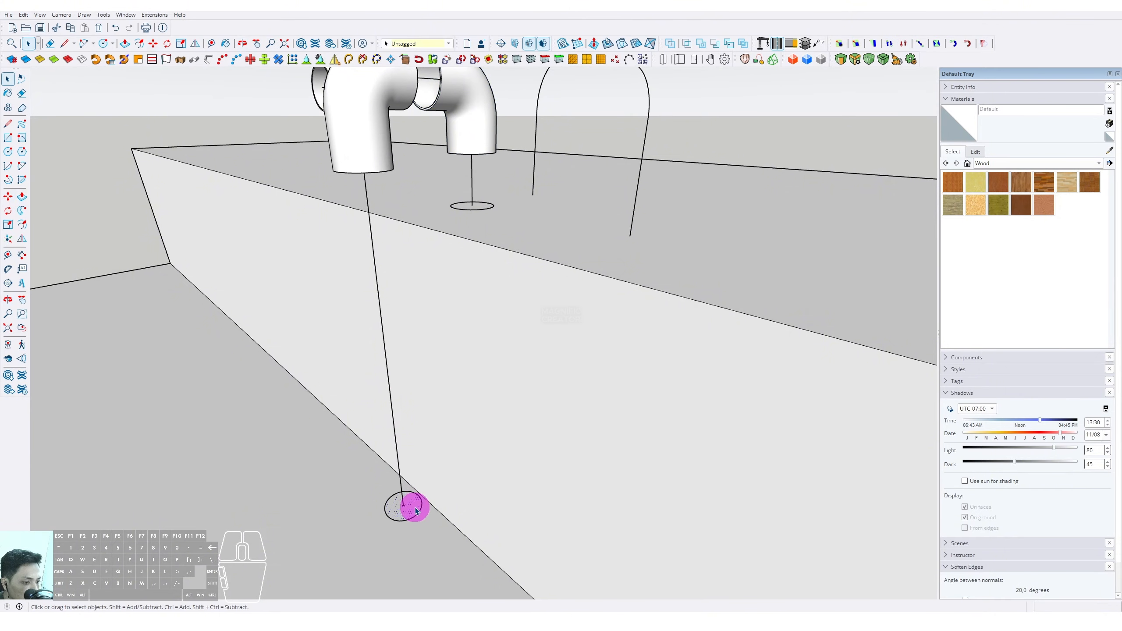
{"action": "scroll", "coordinate": [416, 512], "scroll_direction": "up", "scroll_amount": 2}
{"action": "scroll", "coordinate": [421, 495], "scroll_direction": "down", "scroll_amount": 1}
{"action": "middle_click_drag", "start_coordinate": [470, 204], "coordinate": [479, 356], "text": "shift"}
{"action": "scroll", "coordinate": [478, 356], "scroll_direction": "up", "scroll_amount": 3}
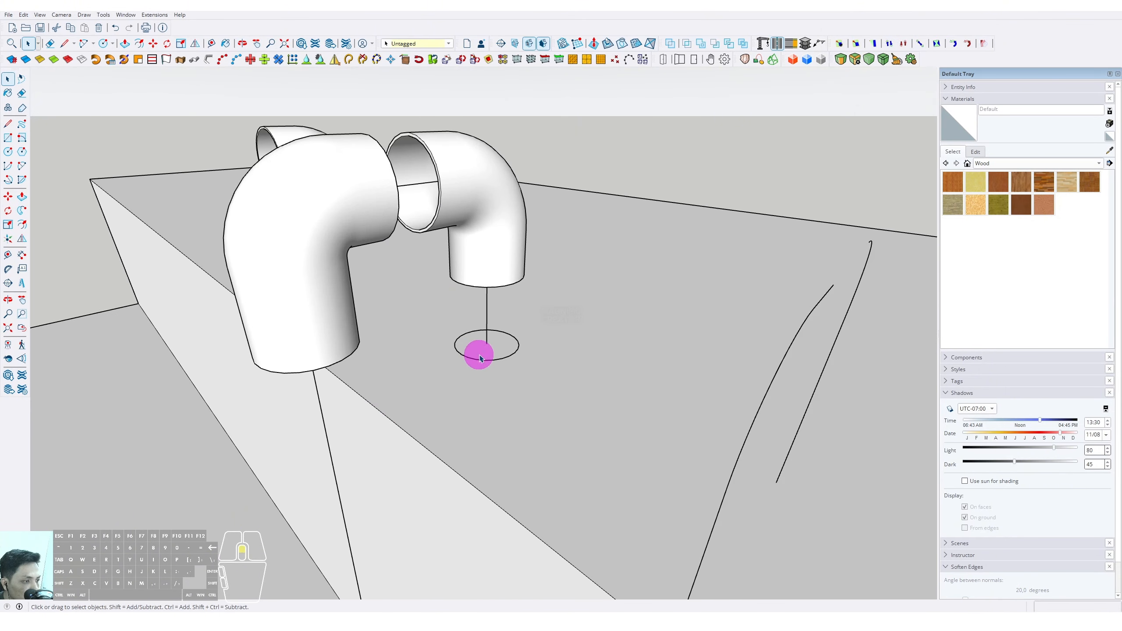
{"action": "left_click", "coordinate": [510, 340]}
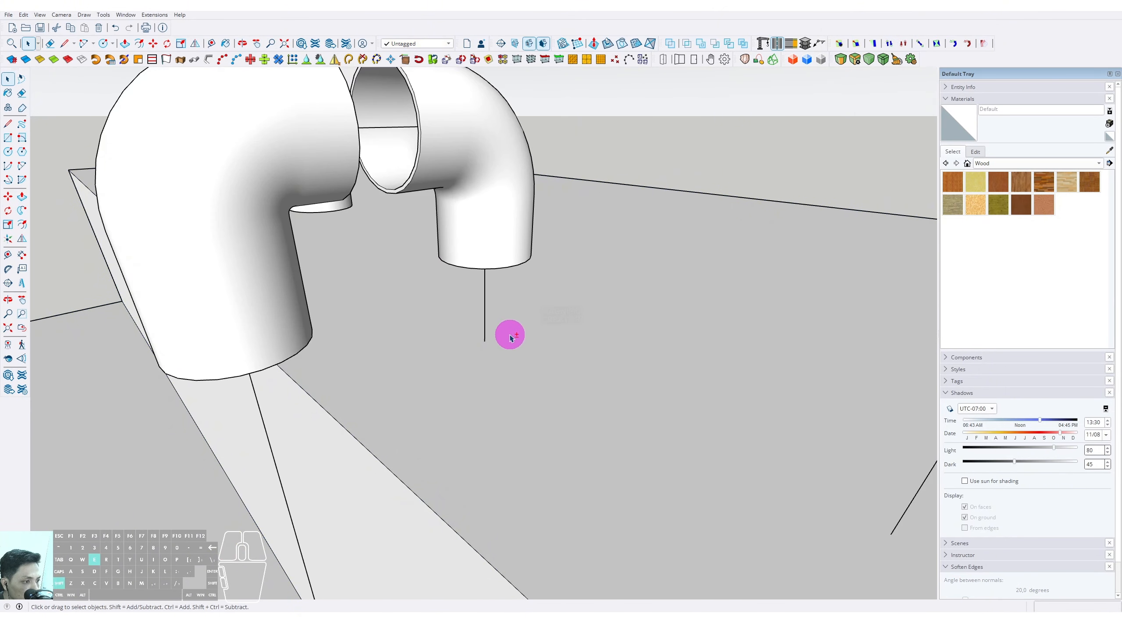
Select the whole original pipe path and sweep the circle at its foot along it with Follow Me.
{"action": "scroll", "coordinate": [494, 329], "scroll_direction": "down", "scroll_amount": 2}
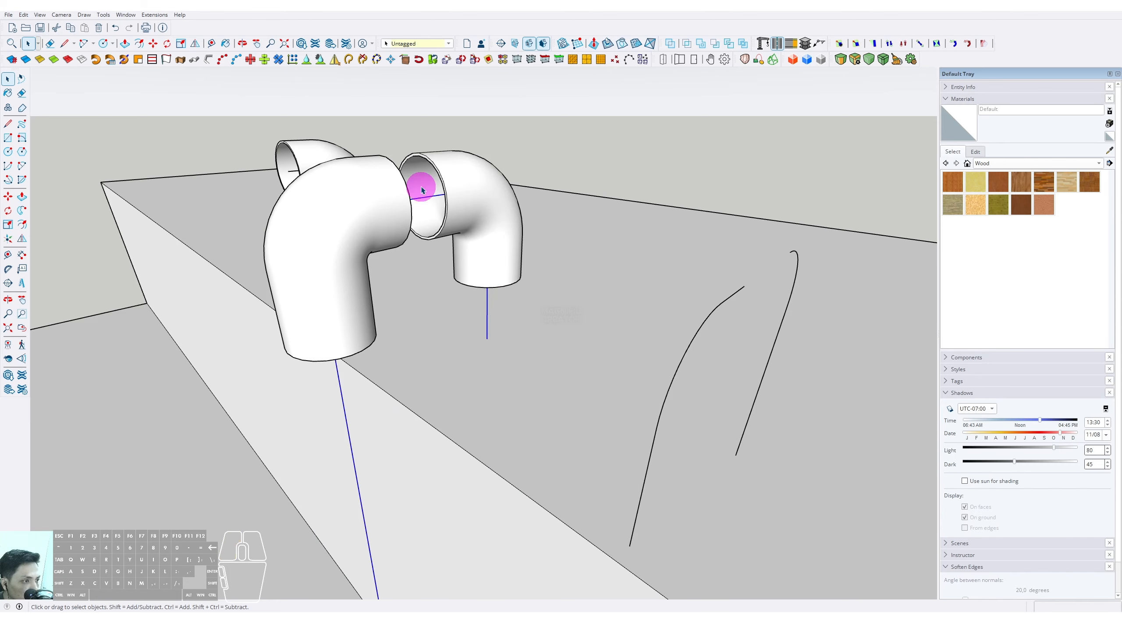
{"action": "scroll", "coordinate": [397, 464], "scroll_direction": "down", "scroll_amount": 2}
{"action": "middle_click_drag", "start_coordinate": [391, 473], "coordinate": [433, 476]}
{"action": "scroll", "coordinate": [409, 462], "scroll_direction": "up", "scroll_amount": 4}
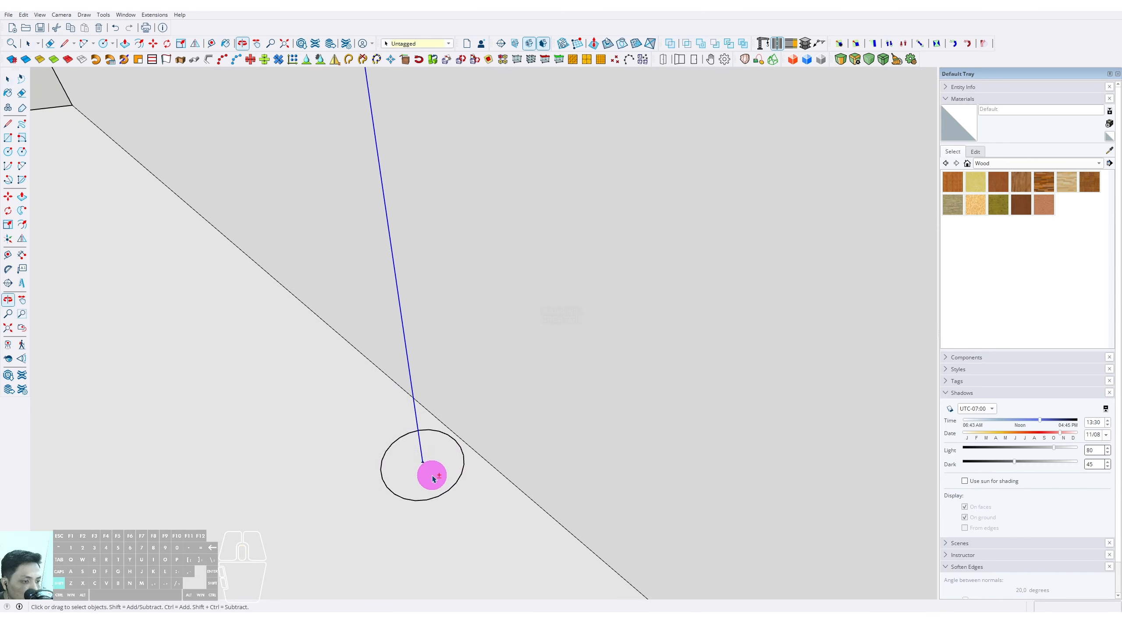
{"action": "left_click", "coordinate": [21, 210]}
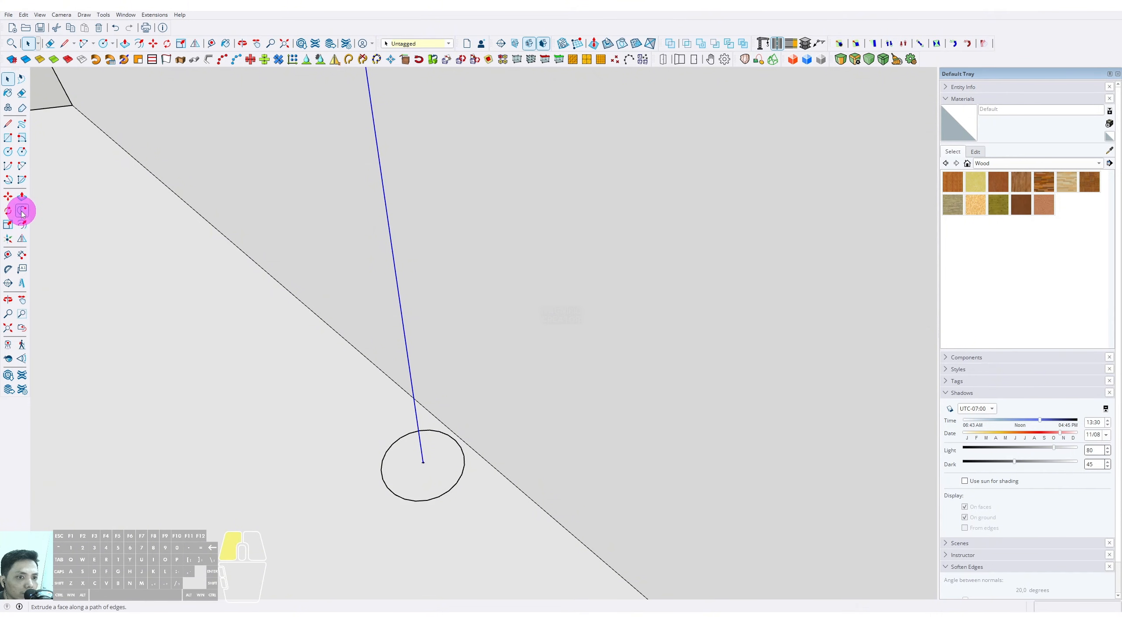
{"action": "left_click", "coordinate": [446, 450]}
{"action": "key", "text": "space"}
{"action": "scroll", "coordinate": [448, 488], "scroll_direction": "down", "scroll_amount": 4}
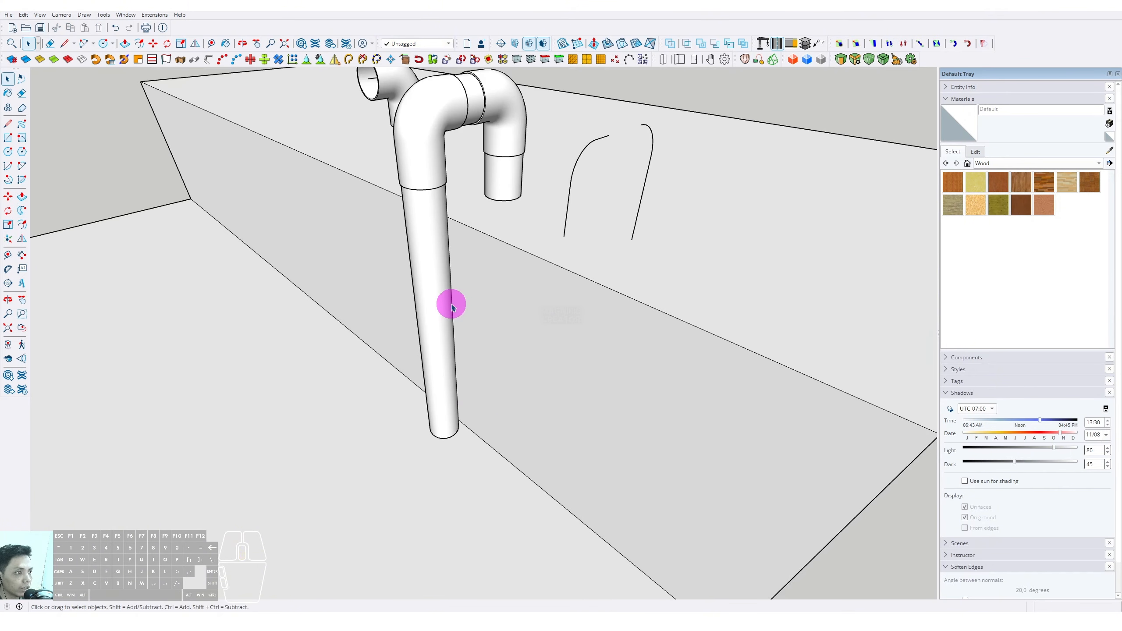
Delete the two leftover bend path copies beside the finished pipe.
{"action": "middle_click_drag", "start_coordinate": [451, 304], "coordinate": [333, 323]}
{"action": "scroll", "coordinate": [445, 336], "scroll_direction": "up", "scroll_amount": 2}
{"action": "scroll", "coordinate": [446, 333], "scroll_direction": "up", "scroll_amount": 2}
{"action": "middle_click_drag", "start_coordinate": [436, 325], "coordinate": [422, 390], "text": "shift"}
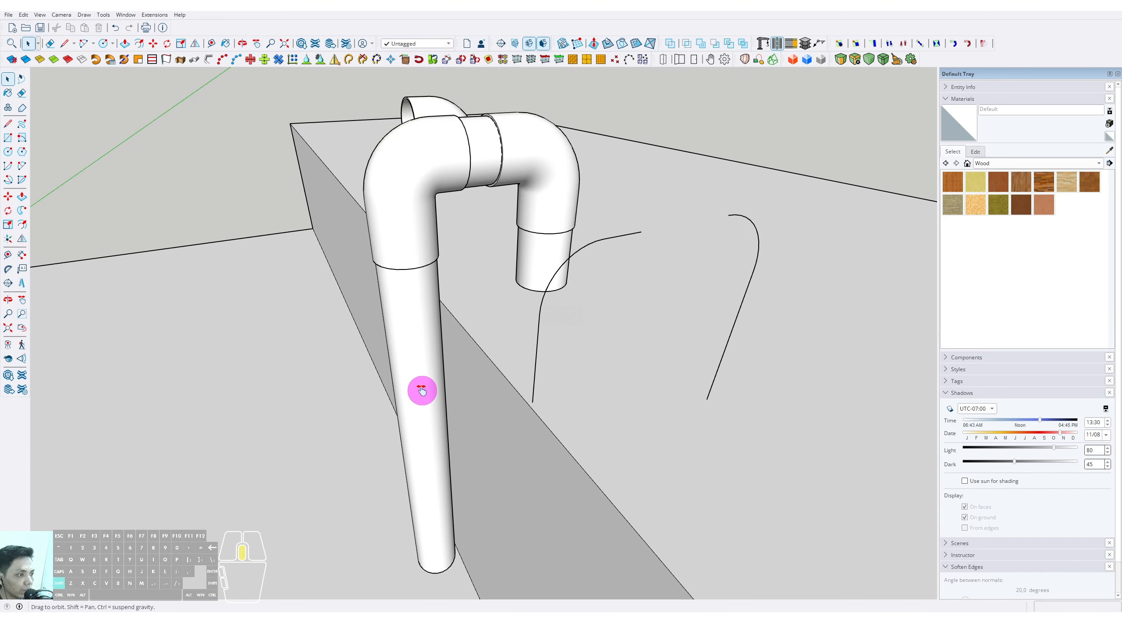
{"action": "scroll", "coordinate": [441, 326], "scroll_direction": "up", "scroll_amount": 2}
{"action": "middle_click_drag", "start_coordinate": [441, 326], "coordinate": [413, 318]}
{"action": "scroll", "coordinate": [413, 318], "scroll_direction": "down", "scroll_amount": 2}
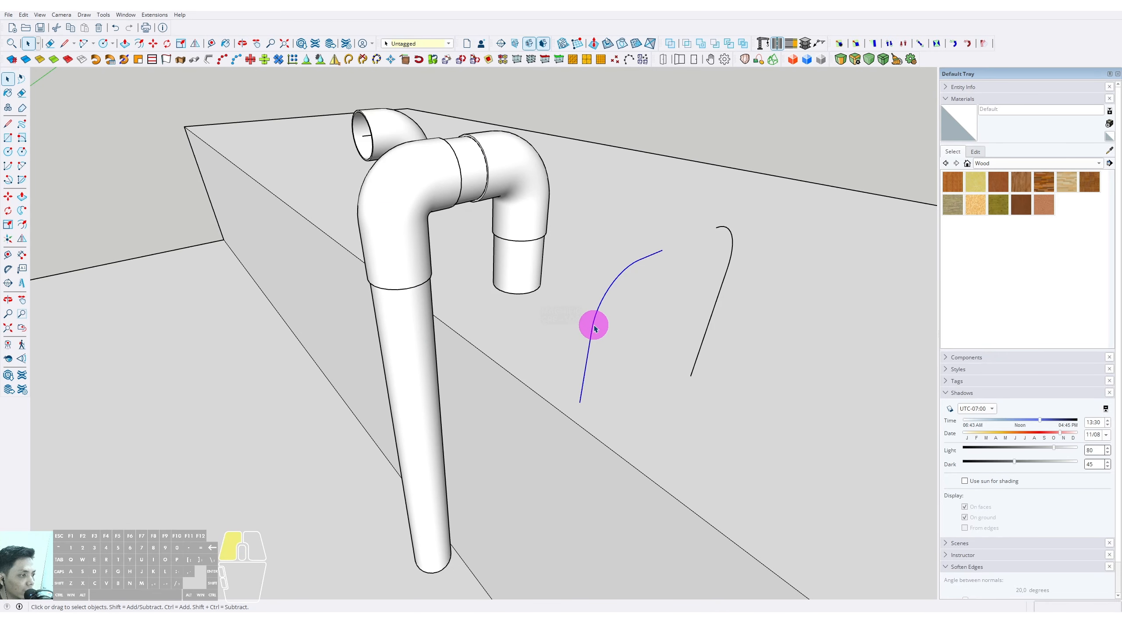
{"action": "key", "text": "Delete"}
Select the spare hollow elbow standing behind the pipe and delete it.
{"action": "middle_click_drag", "start_coordinate": [766, 481], "coordinate": [386, 220]}
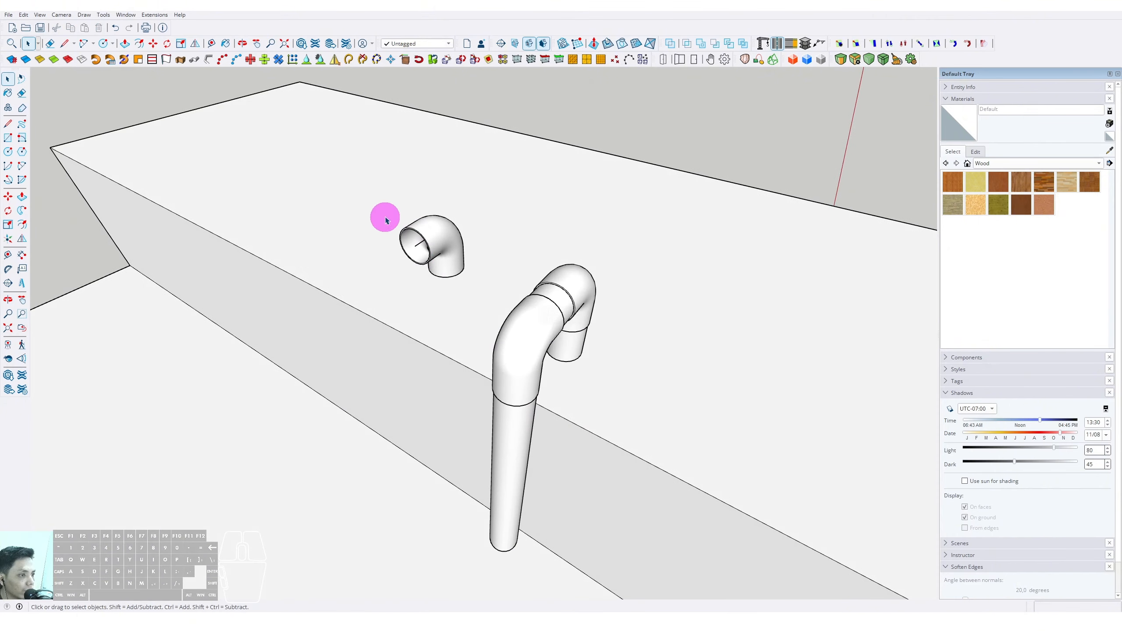
{"action": "left_click_drag", "start_coordinate": [482, 303], "coordinate": [466, 286]}
{"action": "mouse_move", "coordinate": [451, 283]}
{"action": "middle_mouse_down"}
{"action": "mouse_move", "coordinate": [463, 270]}
{"action": "mouse_move", "coordinate": [201, 170]}
{"action": "mouse_move", "coordinate": [460, 274]}
{"action": "middle_mouse_up"}
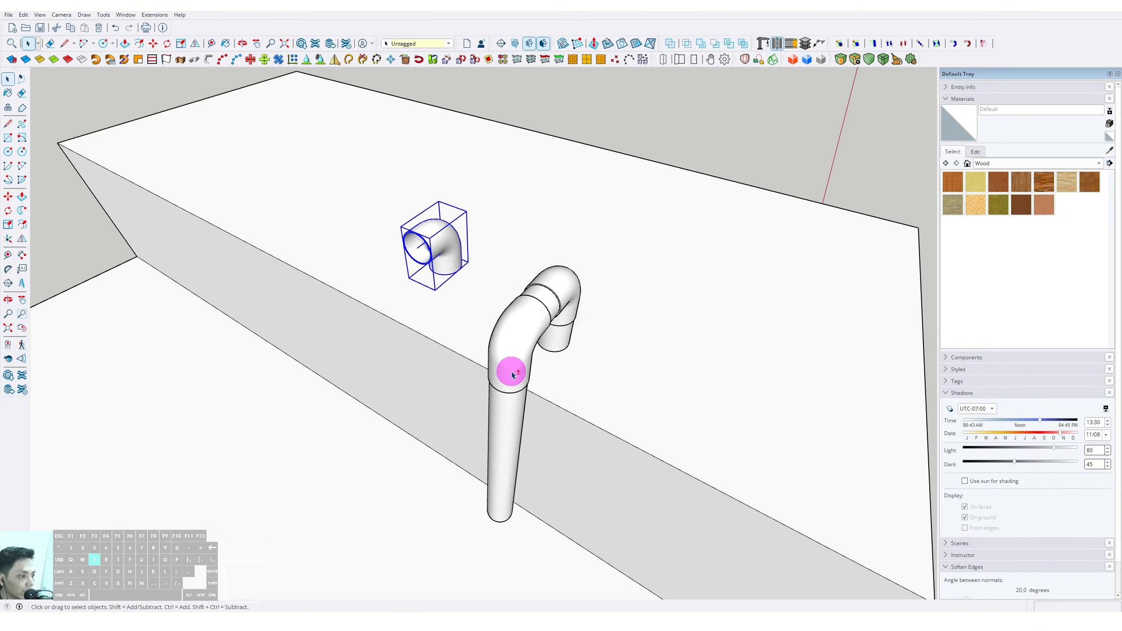
{"action": "key", "text": "e"}
Select all connected geometry of the swept pipe and make it a group.
{"action": "middle_click_drag", "start_coordinate": [511, 373], "coordinate": [301, 306]}
{"action": "triple_click", "coordinate": [464, 409]}
{"action": "right_click", "coordinate": [465, 409]}
{"action": "left_click", "coordinate": [465, 410]}
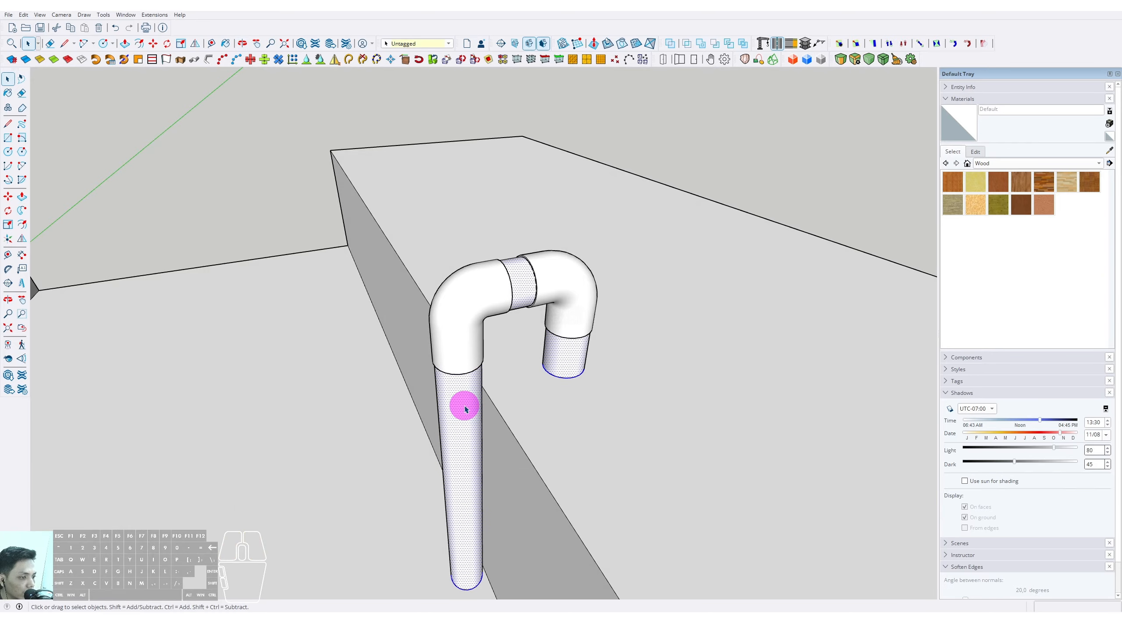
{"action": "triple_click", "coordinate": [464, 409]}
{"action": "right_click", "coordinate": [465, 410]}
{"action": "left_click", "coordinate": [492, 490]}
Paint both elbow fittings with the turquoise Color H06 from the Colors material collection.
{"action": "scroll", "coordinate": [520, 349], "scroll_direction": "up", "scroll_amount": 3}
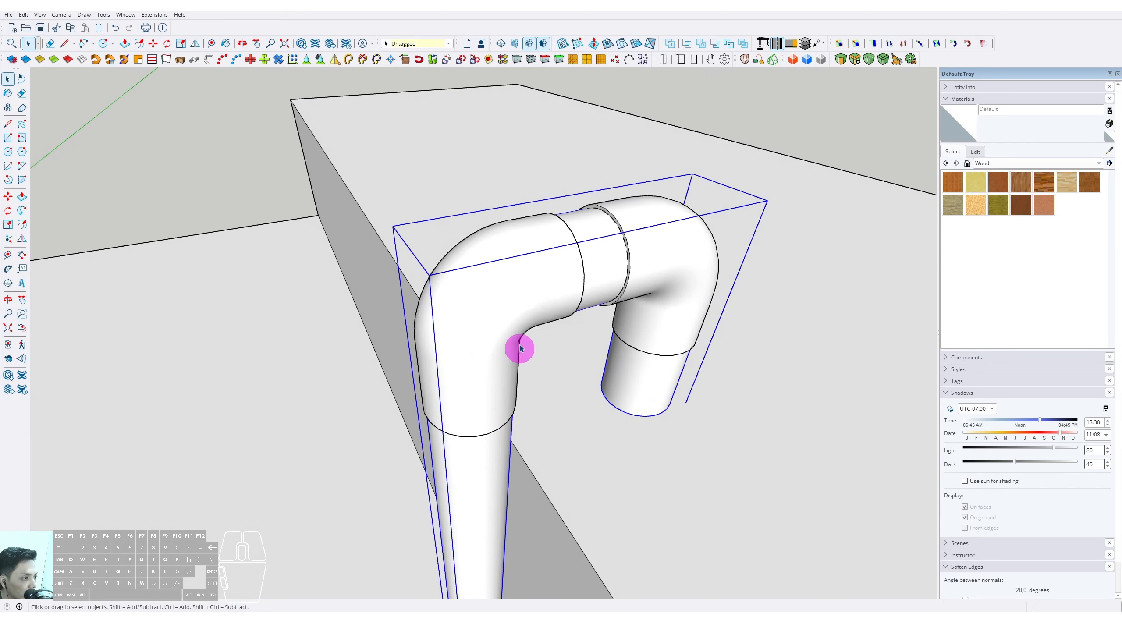
{"action": "left_click", "coordinate": [1099, 164]}
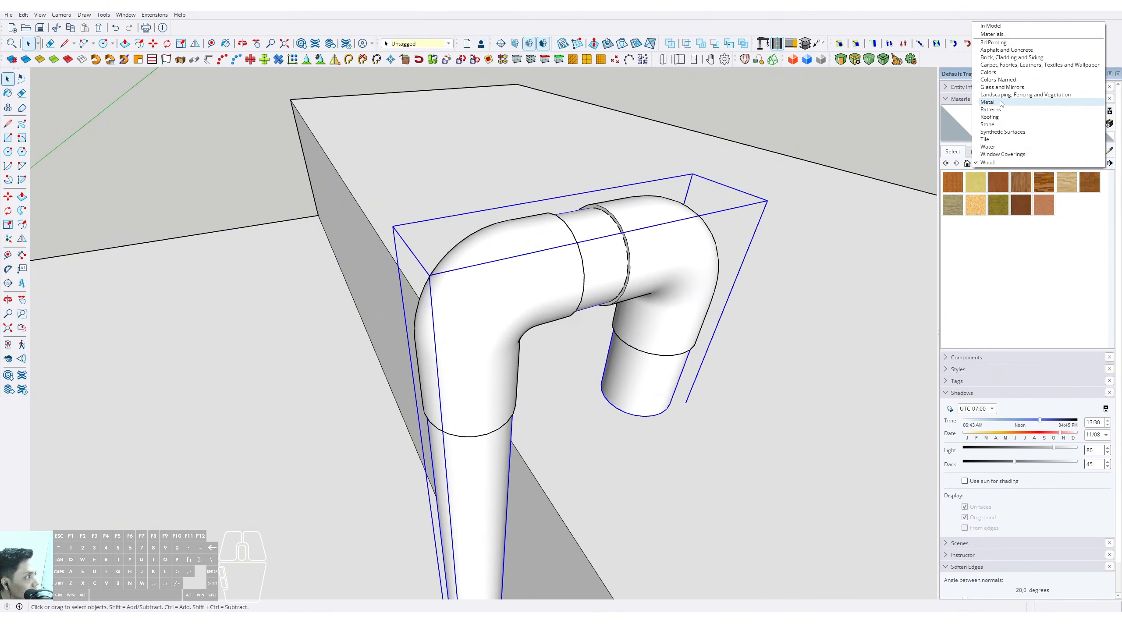
{"action": "left_click", "coordinate": [992, 68]}
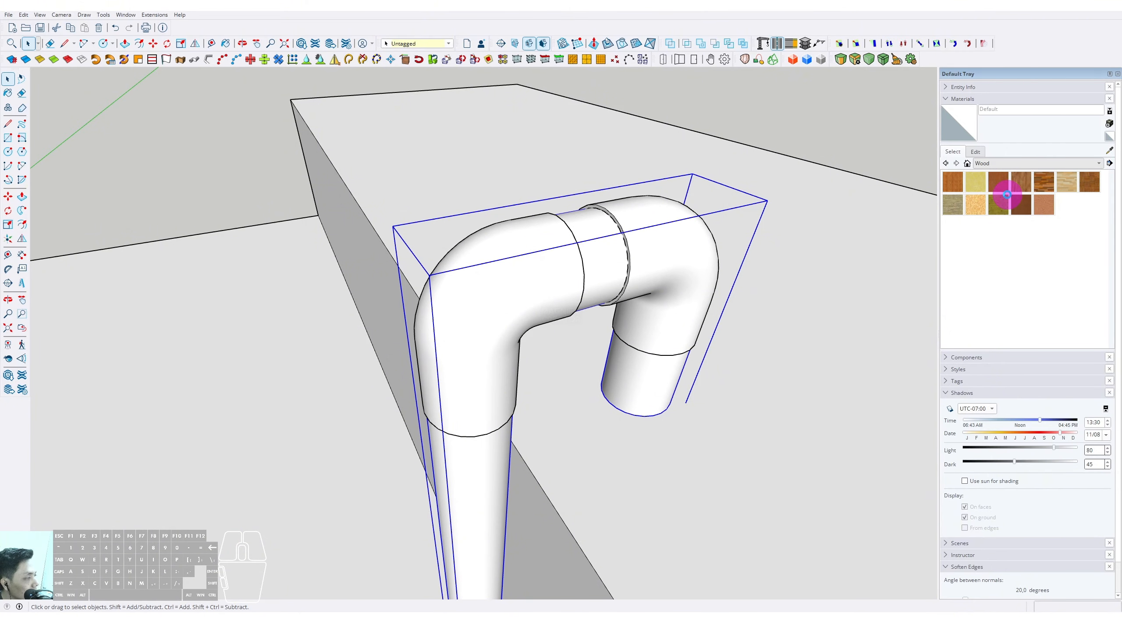
{"action": "scroll", "coordinate": [1013, 252], "scroll_direction": "down", "scroll_amount": 10}
{"action": "scroll", "coordinate": [1019, 251], "scroll_direction": "up", "scroll_amount": 2}
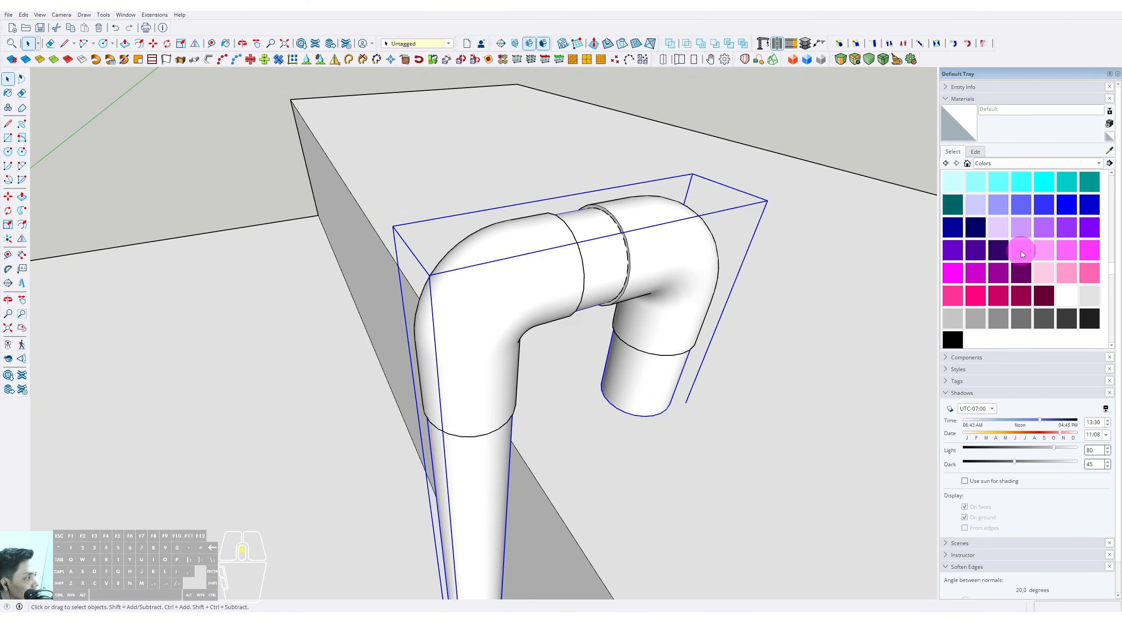
{"action": "left_click", "coordinate": [1066, 205]}
{"action": "left_click", "coordinate": [516, 284]}
{"action": "left_click", "coordinate": [684, 239]}
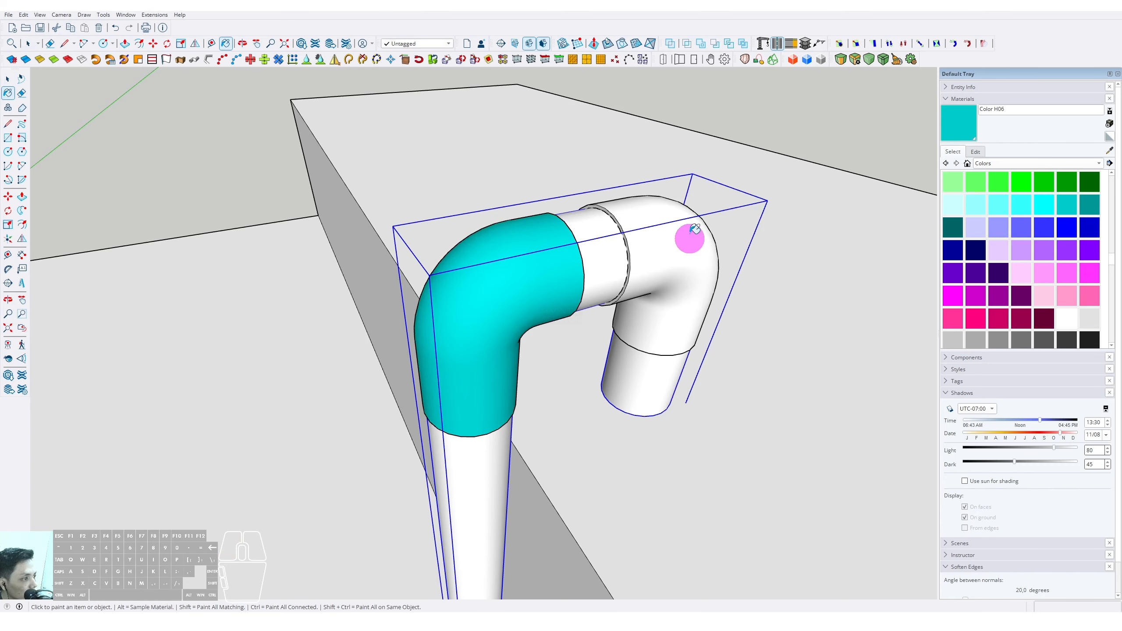
Mute the turquoise Color H06 on the elbow fittings by setting its saturation to 41 and its lightness to 57.
{"action": "scroll", "coordinate": [851, 213], "scroll_direction": "up", "scroll_amount": 3}
{"action": "left_click", "coordinate": [976, 152]}
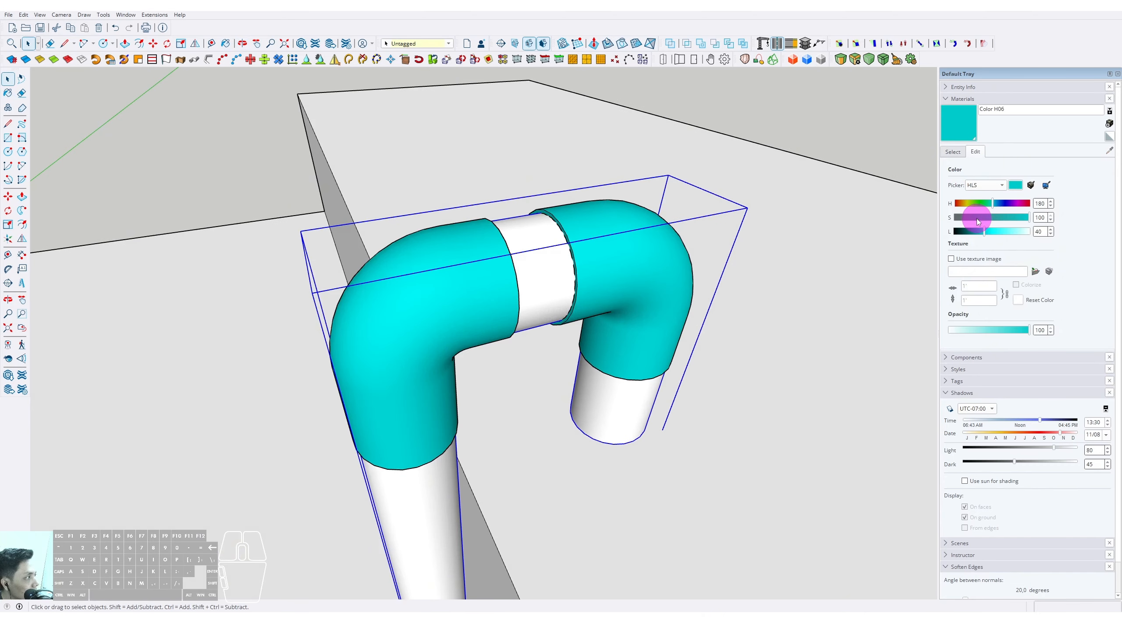
{"action": "left_click_drag", "start_coordinate": [976, 219], "coordinate": [992, 225]}
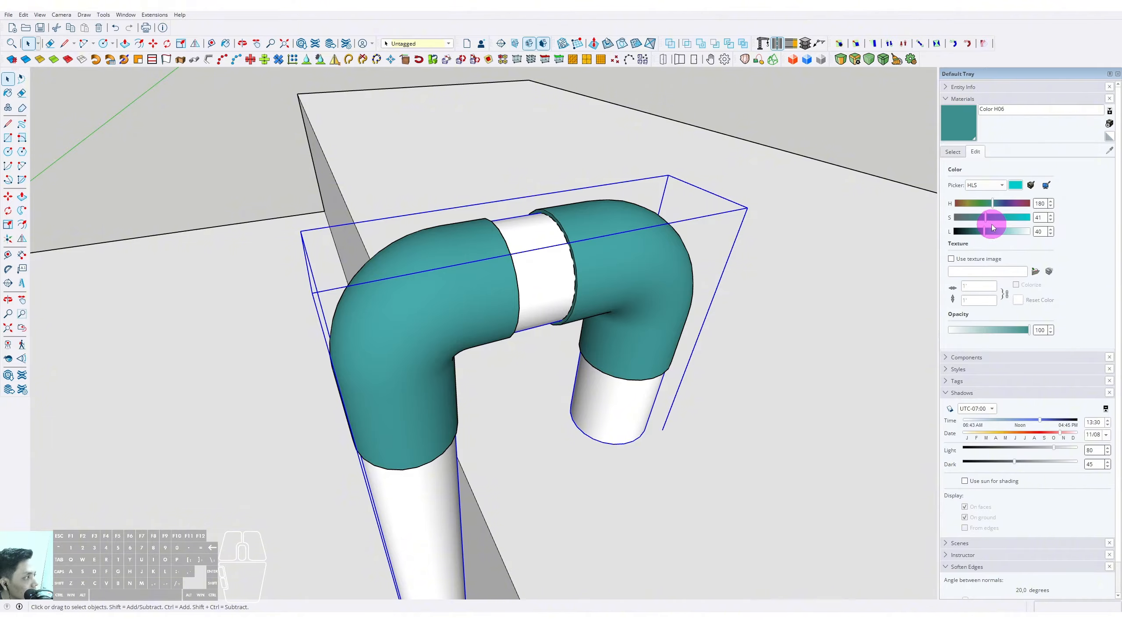
{"action": "left_click", "coordinate": [998, 232]}
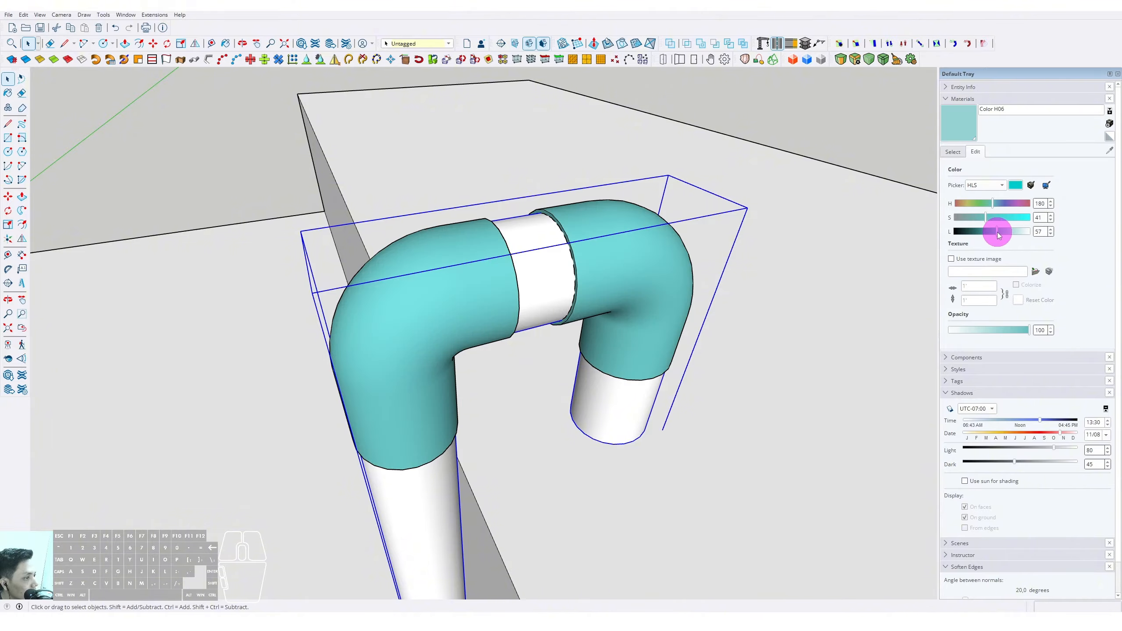
Paint the whole channel block with the Polished Concrete New material from the Asphalt and Concrete collection.
{"action": "middle_click_drag", "start_coordinate": [554, 330], "coordinate": [502, 408]}
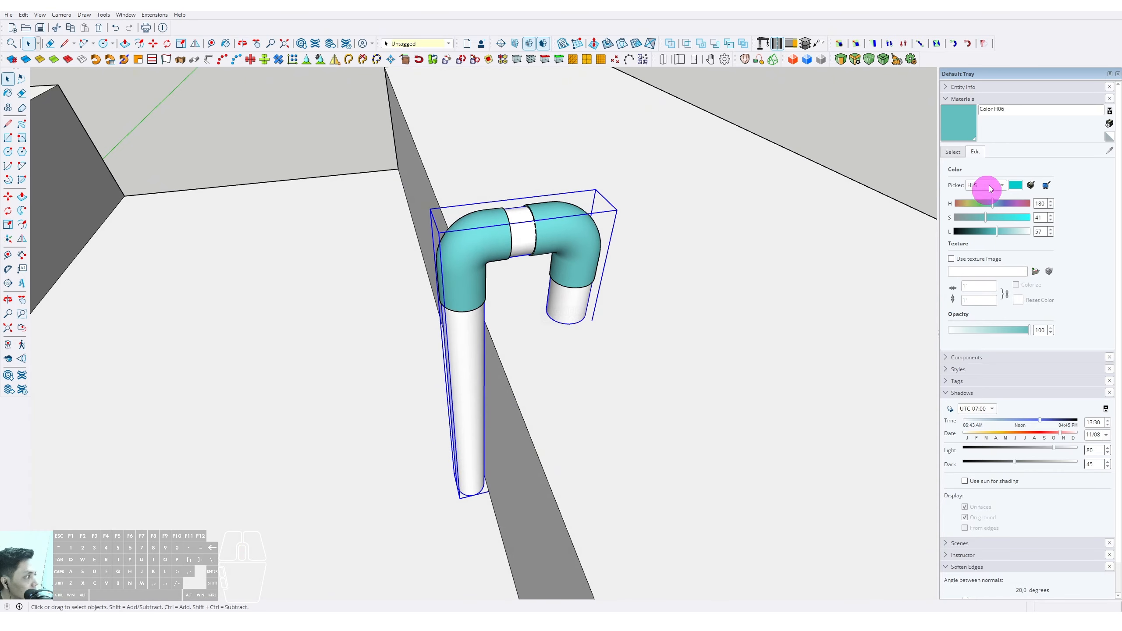
{"action": "left_click", "coordinate": [954, 152]}
{"action": "left_click", "coordinate": [1097, 163]}
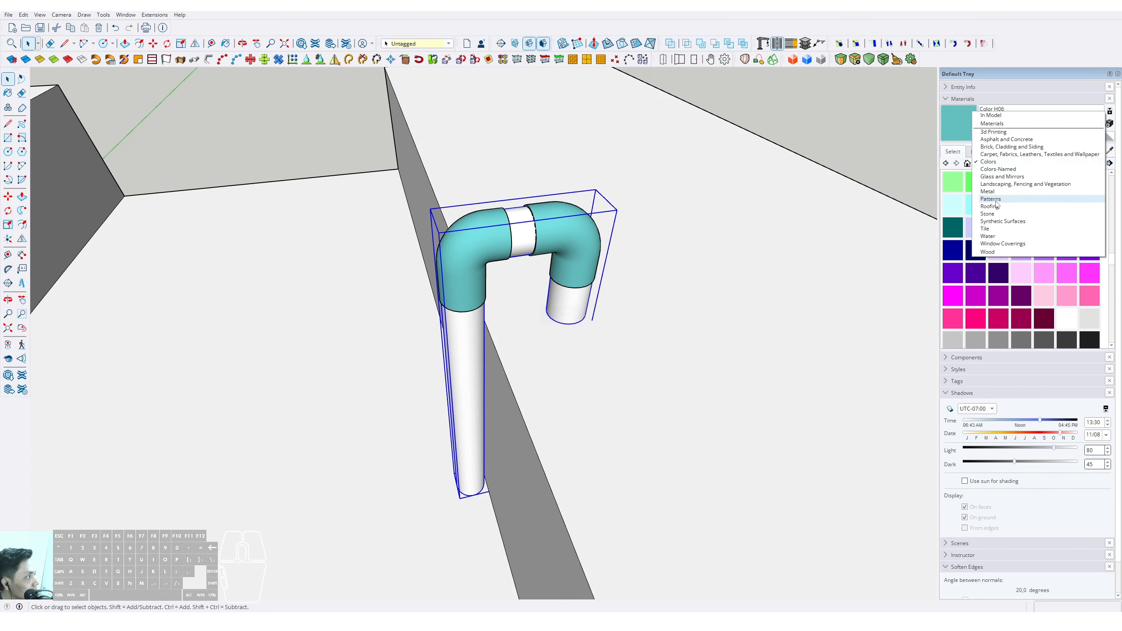
{"action": "left_click", "coordinate": [1000, 140]}
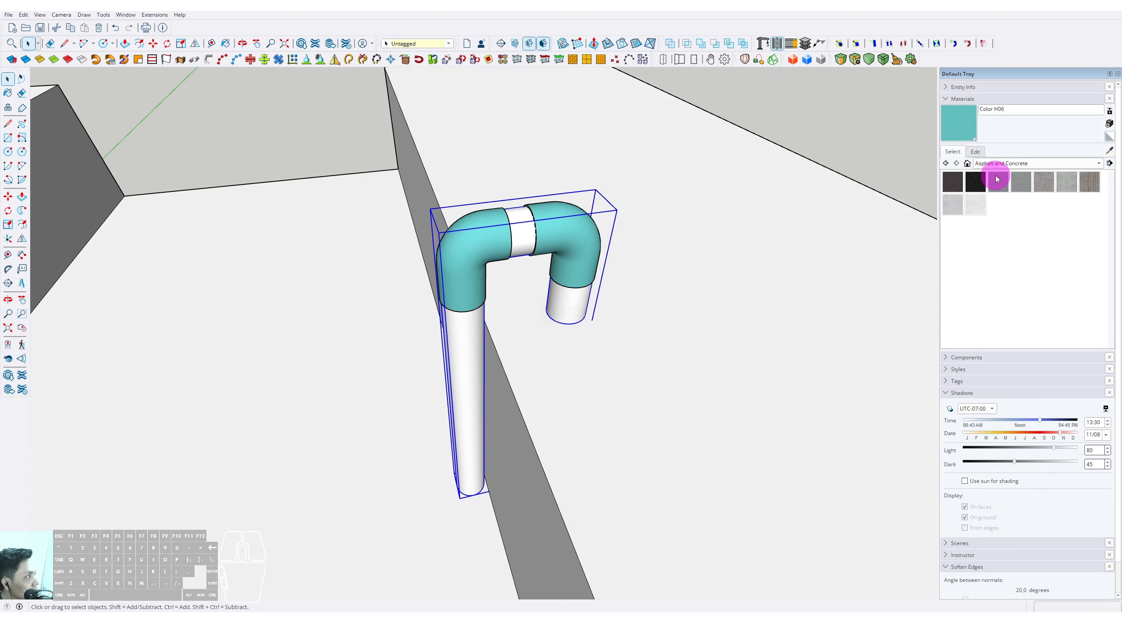
{"action": "left_click", "coordinate": [953, 209]}
{"action": "mouse_move", "coordinate": [498, 464]}
{"action": "middle_mouse_down"}
{"action": "mouse_move", "coordinate": [539, 451]}
{"action": "mouse_move", "coordinate": [561, 426]}
{"action": "mouse_move", "coordinate": [514, 409]}
{"action": "mouse_move", "coordinate": [1082, 174]}
{"action": "middle_mouse_up"}
{"action": "left_click", "coordinate": [540, 418]}
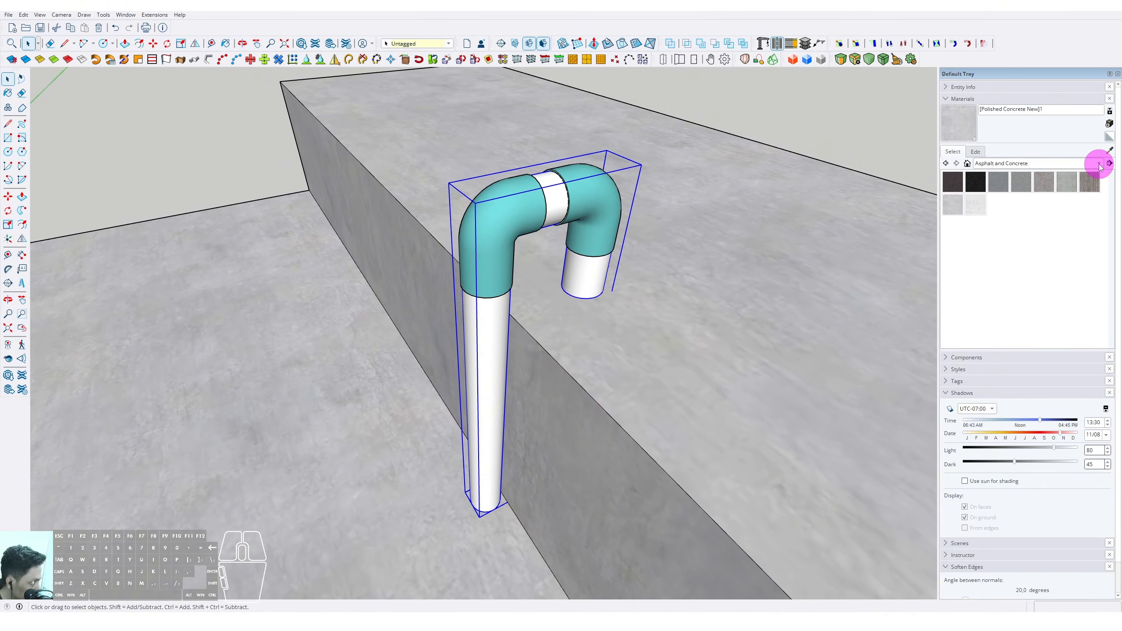
Open the block group, paint only the channel floor with Water Deep from the Water collection, and leave the group.
{"action": "left_click", "coordinate": [1100, 164]}
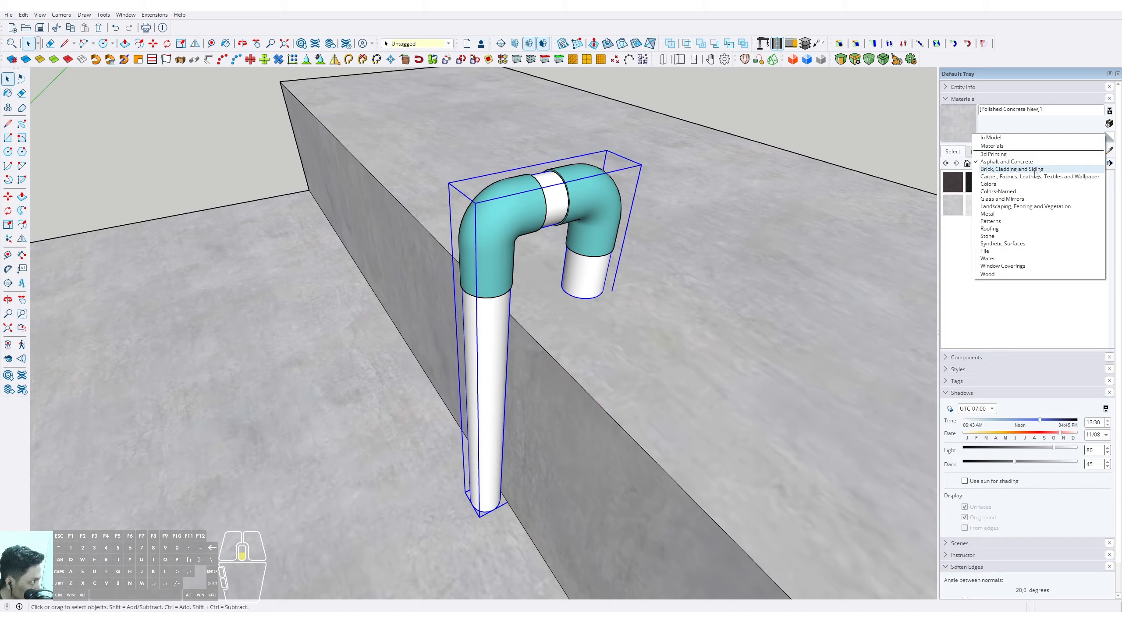
{"action": "left_click", "coordinate": [985, 259]}
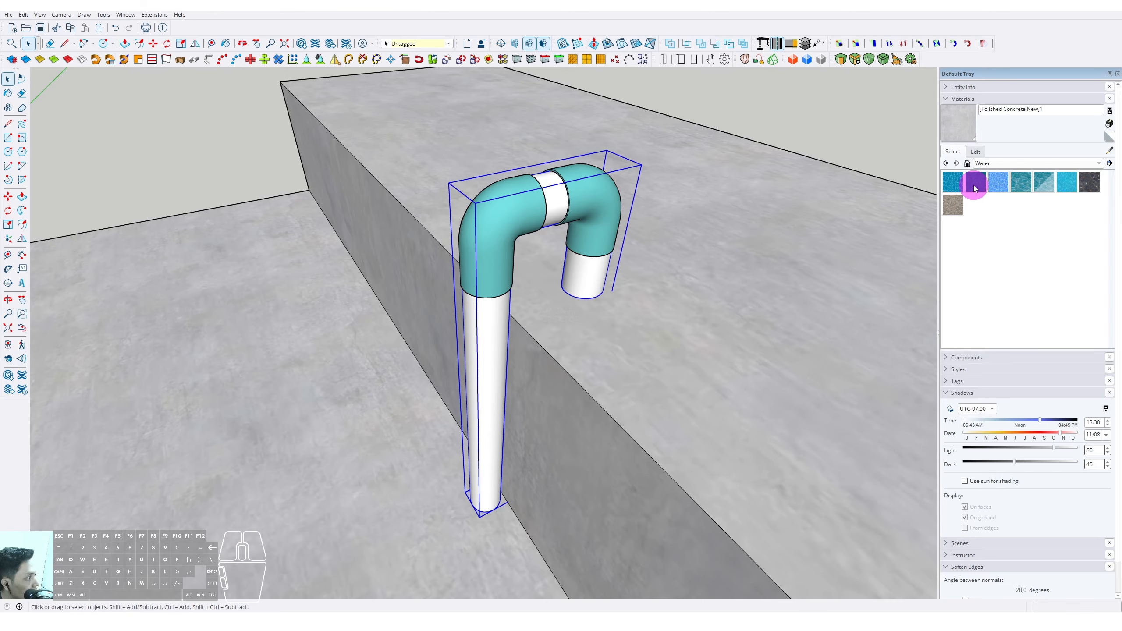
{"action": "left_click", "coordinate": [973, 186]}
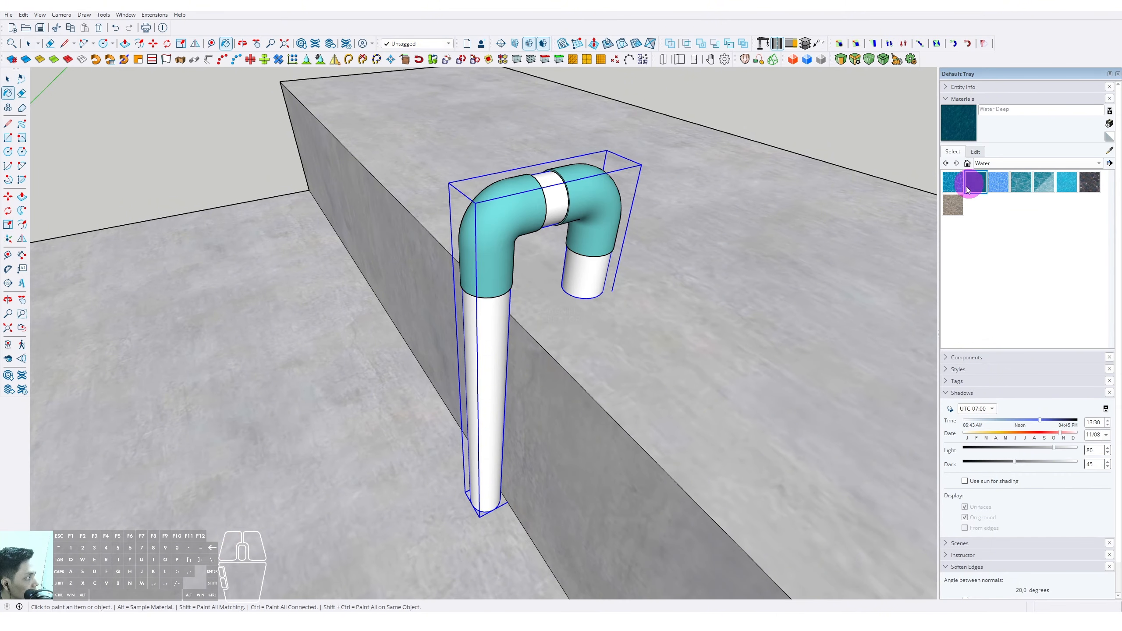
{"action": "middle_click_drag", "start_coordinate": [713, 390], "coordinate": [619, 460]}
{"action": "key", "text": "space"}
{"action": "triple_click", "coordinate": [396, 528]}
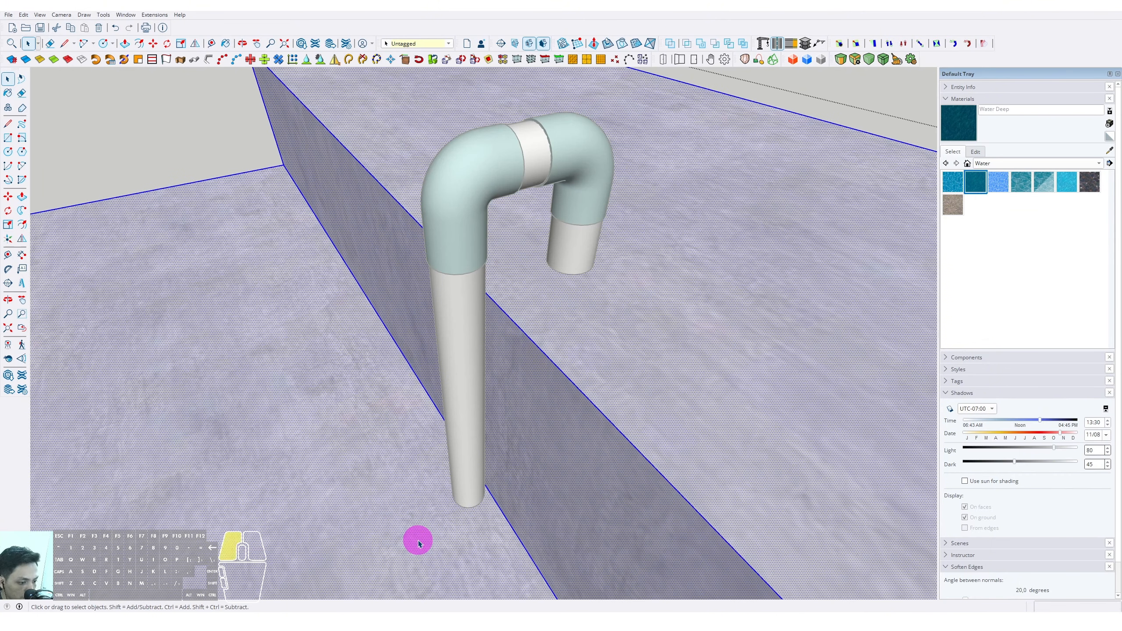
{"action": "left_click", "coordinate": [418, 540]}
{"action": "key", "text": "b"}
{"action": "left_click", "coordinate": [409, 492]}
{"action": "key", "text": "space"}
{"action": "scroll", "coordinate": [455, 489], "scroll_direction": "down", "scroll_amount": 3}
{"action": "middle_click_drag", "start_coordinate": [455, 489], "coordinate": [435, 446]}
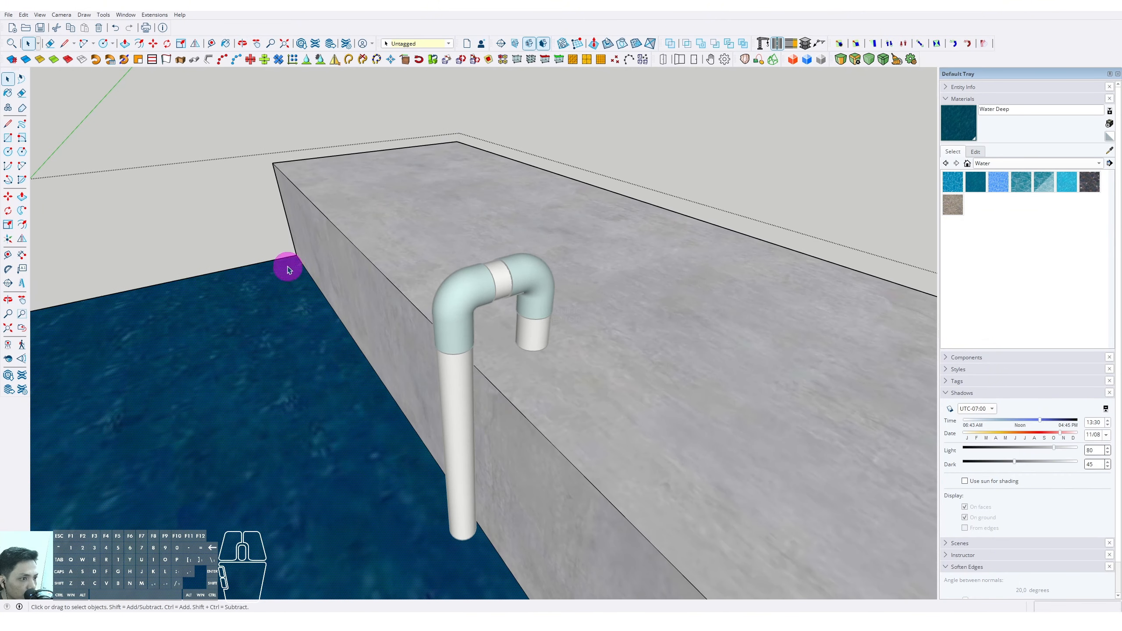
{"action": "left_click", "coordinate": [219, 202]}
{"action": "scroll", "coordinate": [557, 346], "scroll_direction": "up", "scroll_amount": 2}
{"action": "triple_click", "coordinate": [563, 368]}
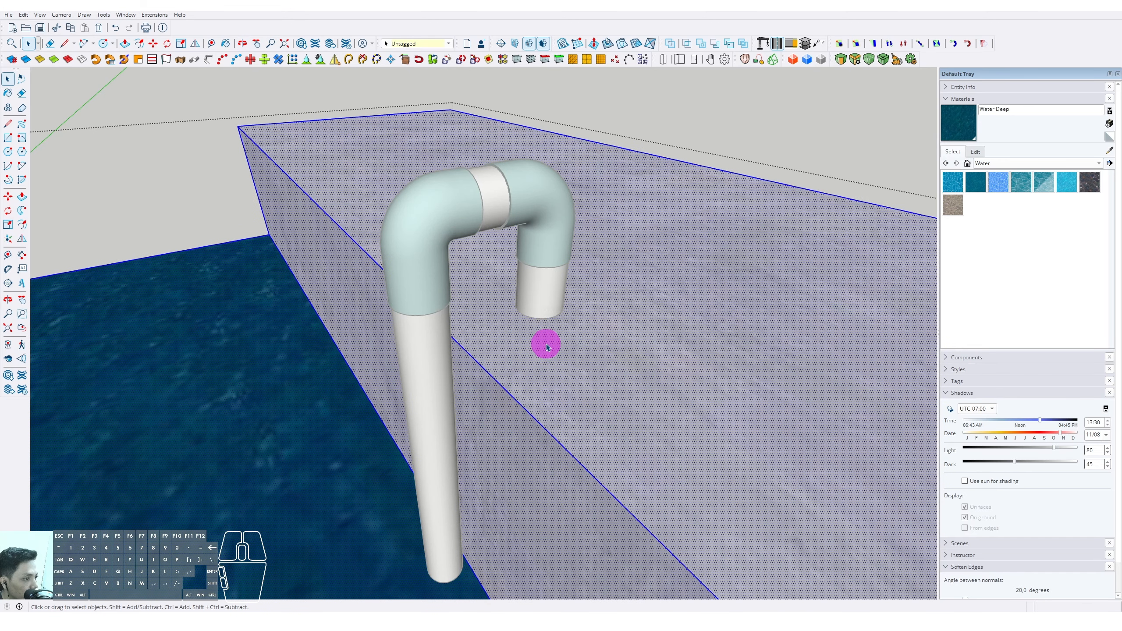
{"action": "left_click", "coordinate": [761, 132]}
Sketch a rectangle on the block's top face around the short pipe end and raise it into a low base plate.
{"action": "middle_click_drag", "start_coordinate": [581, 320], "coordinate": [534, 293]}
{"action": "key", "text": "r"}
{"action": "left_click", "coordinate": [556, 302]}
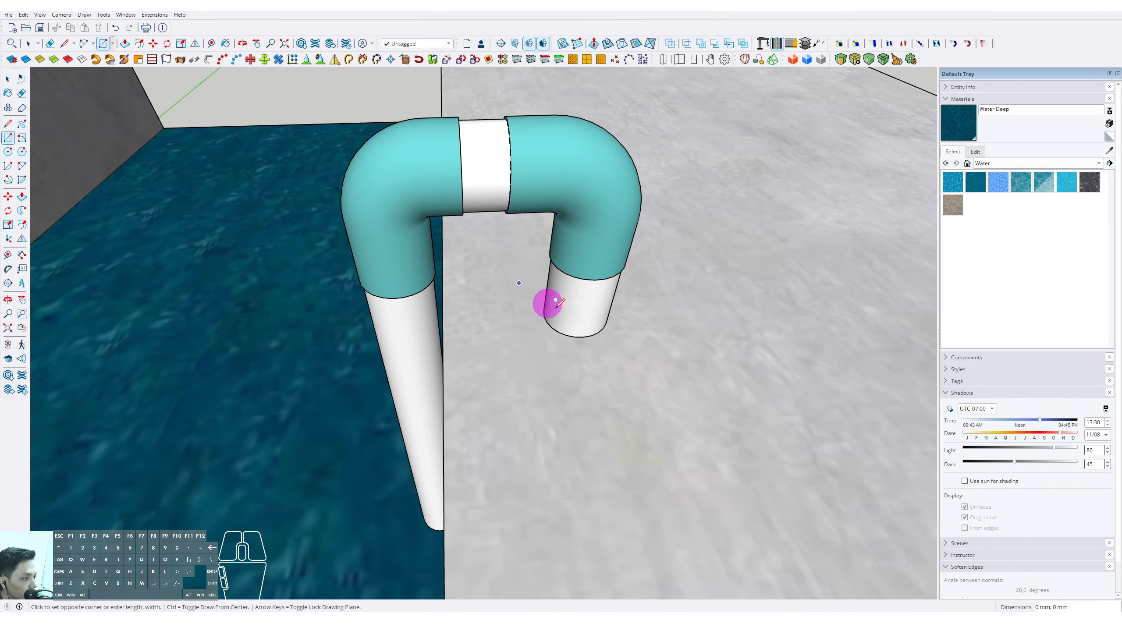
{"action": "left_click", "coordinate": [653, 356]}
{"action": "middle_click_drag", "start_coordinate": [591, 346], "coordinate": [606, 320]}
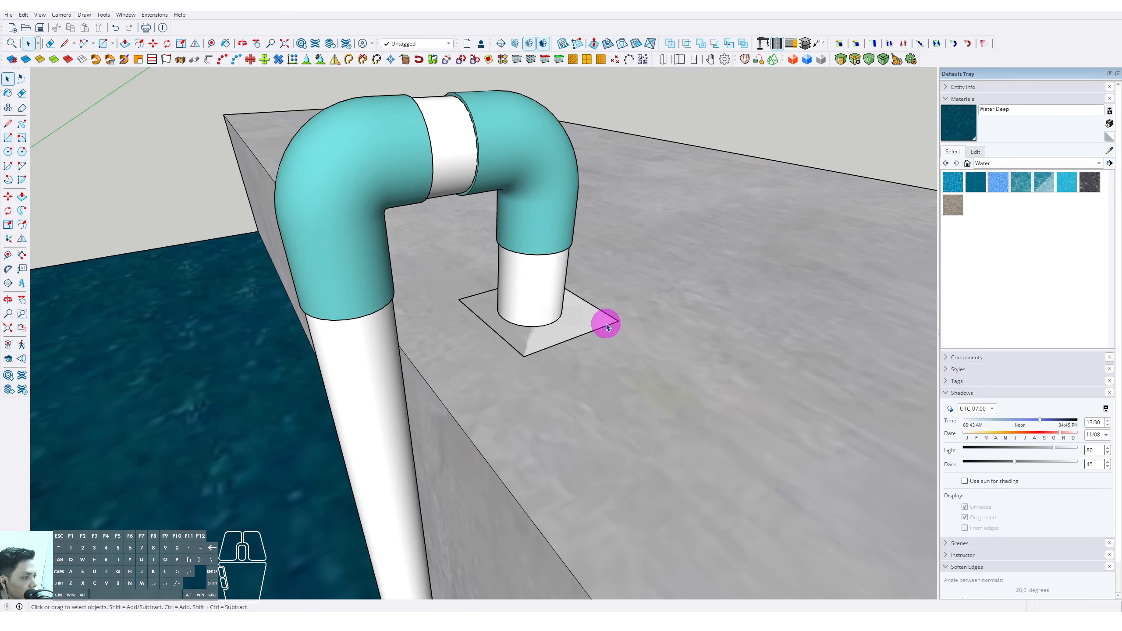
{"action": "key", "text": "p"}
{"action": "left_click", "coordinate": [583, 311]}
{"action": "left_click", "coordinate": [588, 287]}
Select all connected geometry of the base plate and make it a group.
{"action": "key", "text": "space"}
{"action": "triple_click", "coordinate": [589, 288]}
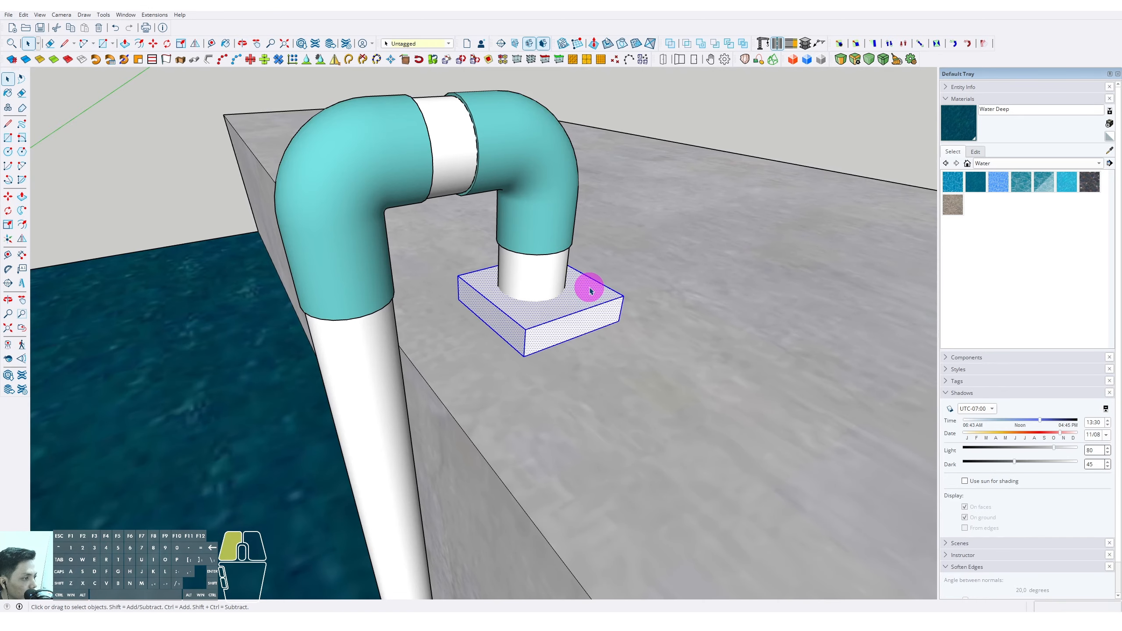
{"action": "right_click", "coordinate": [589, 288]}
{"action": "left_click", "coordinate": [616, 371]}
Try Metal Steel Textured White on the base plate and settle on painting it with Metal Seamed from the Metal collection.
{"action": "left_click", "coordinate": [1077, 164]}
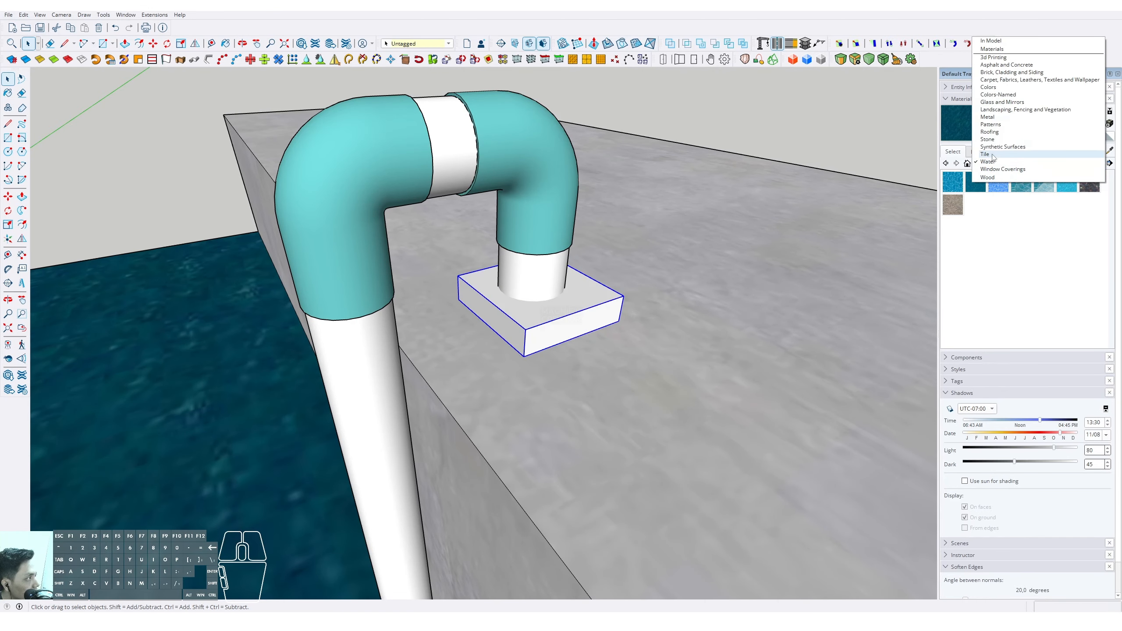
{"action": "left_click", "coordinate": [988, 117]}
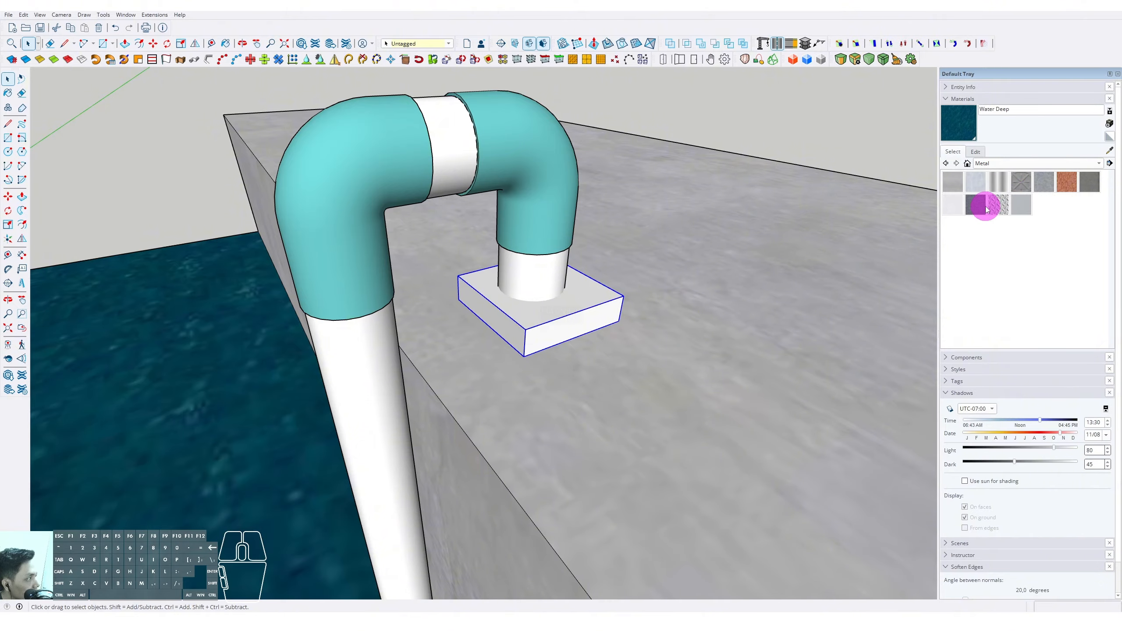
{"action": "left_click", "coordinate": [987, 209]}
{"action": "left_click", "coordinate": [581, 315]}
{"action": "mouse_move", "coordinate": [581, 315]}
{"action": "middle_mouse_down"}
{"action": "mouse_move", "coordinate": [534, 320]}
{"action": "mouse_move", "coordinate": [534, 340]}
{"action": "mouse_move", "coordinate": [654, 319]}
{"action": "mouse_move", "coordinate": [474, 349]}
{"action": "mouse_move", "coordinate": [488, 345]}
{"action": "middle_mouse_up"}
{"action": "left_click", "coordinate": [1002, 208]}
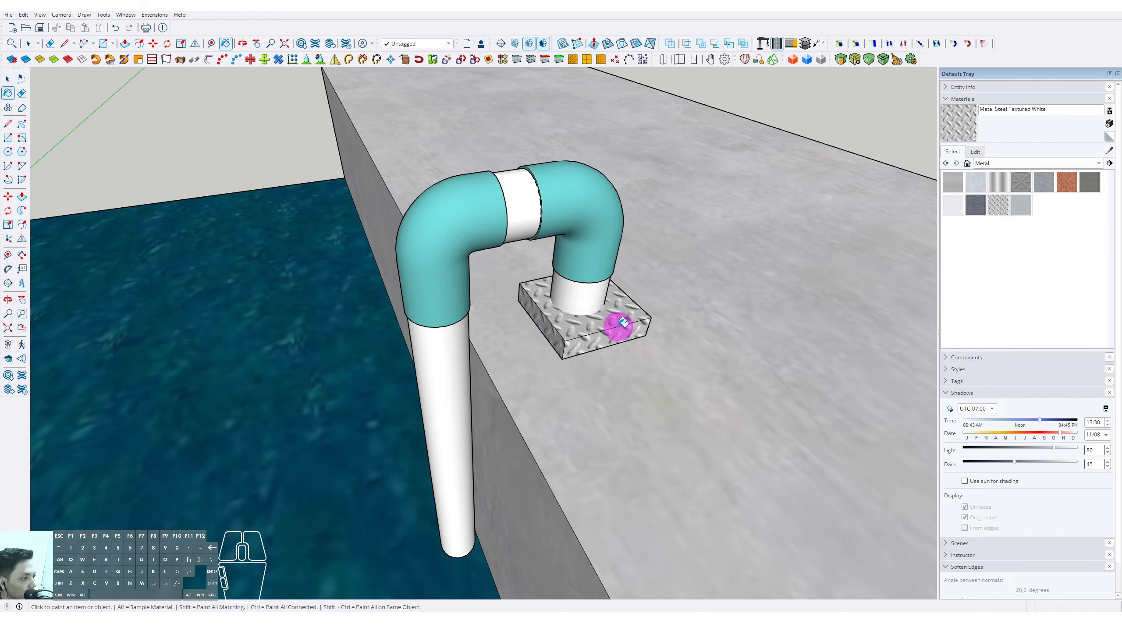
{"action": "mouse_move", "coordinate": [622, 322]}
{"action": "middle_mouse_down"}
{"action": "mouse_move", "coordinate": [561, 374]}
{"action": "mouse_move", "coordinate": [678, 343]}
{"action": "mouse_move", "coordinate": [714, 351]}
{"action": "mouse_move", "coordinate": [709, 365]}
{"action": "mouse_move", "coordinate": [571, 386]}
{"action": "middle_mouse_up"}
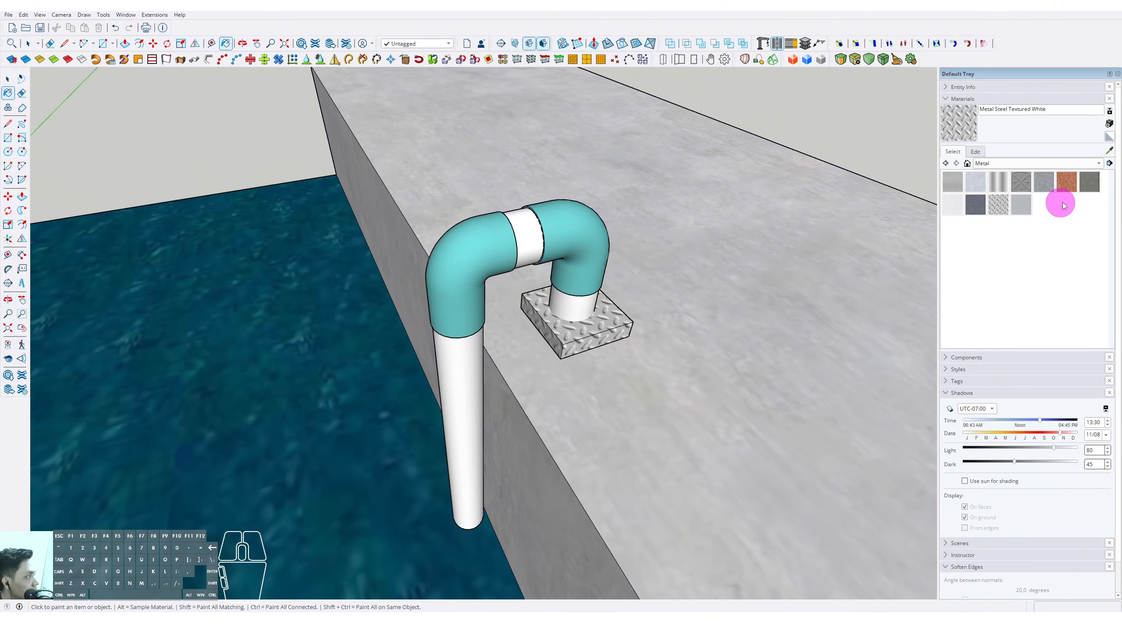
{"action": "scroll", "coordinate": [574, 345], "scroll_direction": "up", "scroll_amount": 5}
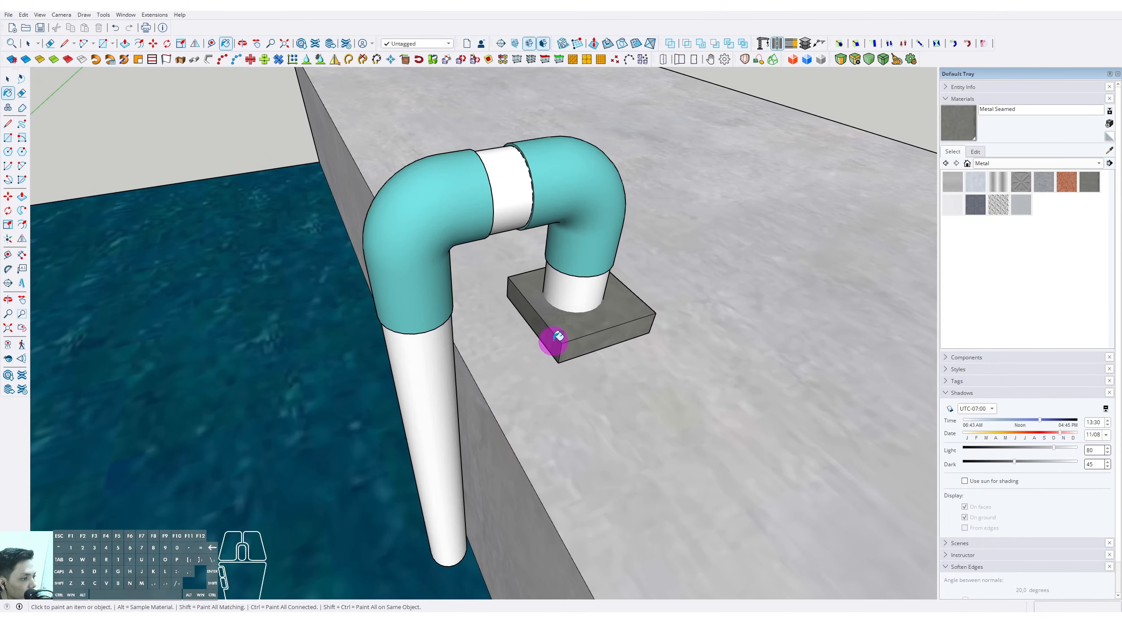
Open the base plate group, extend its channel-side face about 62 mm toward the block's edge, and leave the group.
{"action": "key", "text": "space"}
{"action": "double_click", "coordinate": [536, 324]}
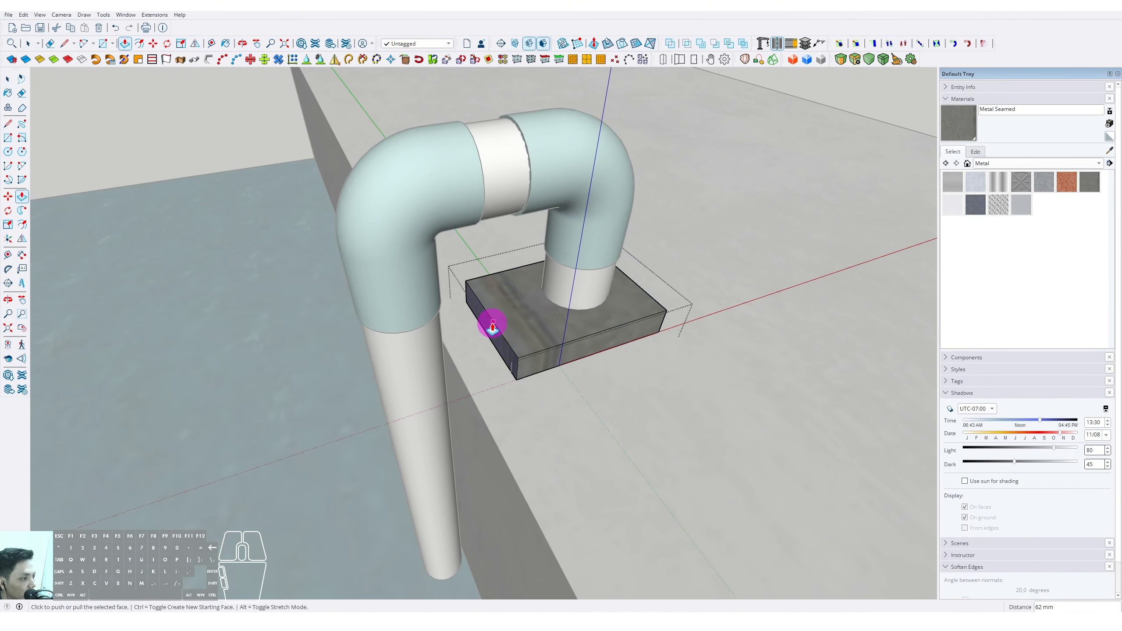
{"action": "key", "text": "space"}
{"action": "scroll", "coordinate": [492, 323], "scroll_direction": "down", "scroll_amount": 3}
{"action": "left_click", "coordinate": [836, 128]}
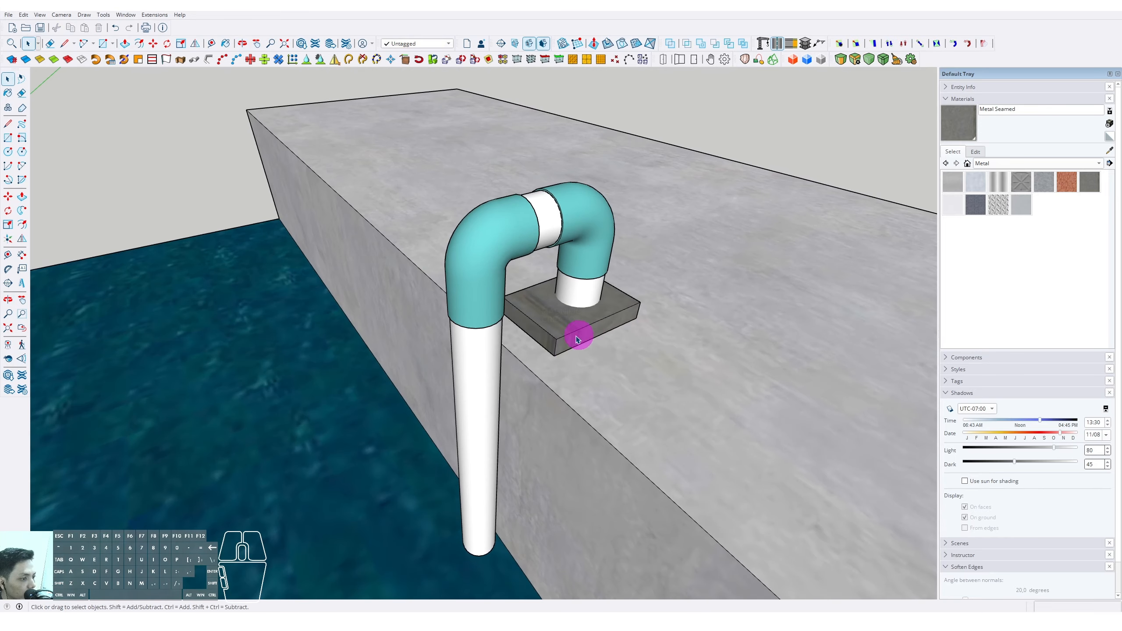